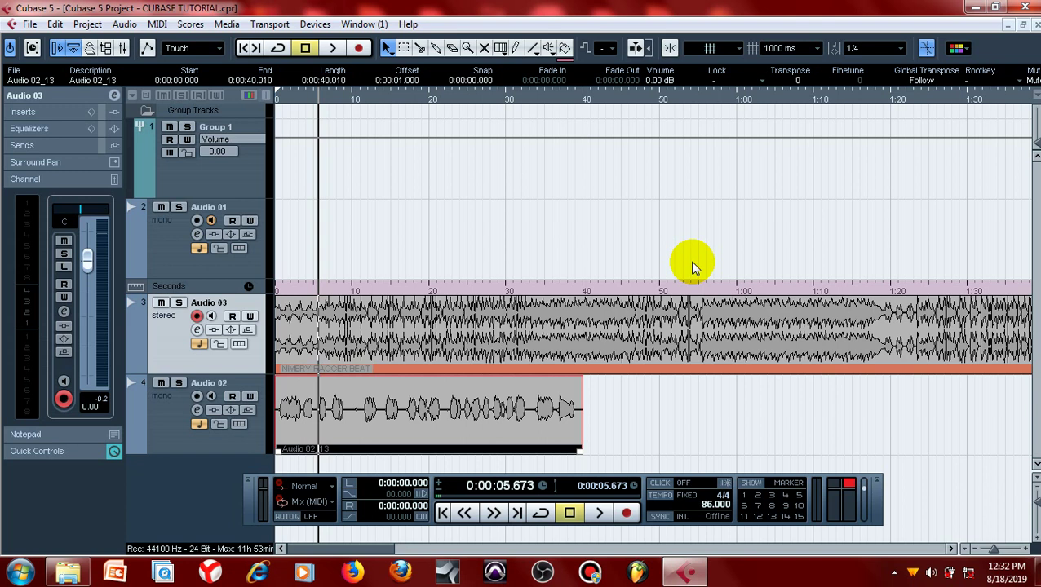
- Inspect the REQ 6 Mono equalizer on Group 1's first insert, and close it together with the group's channel settings
{"action": "left_click", "coordinate": [848, 485]}
{"action": "left_click", "coordinate": [232, 173]}
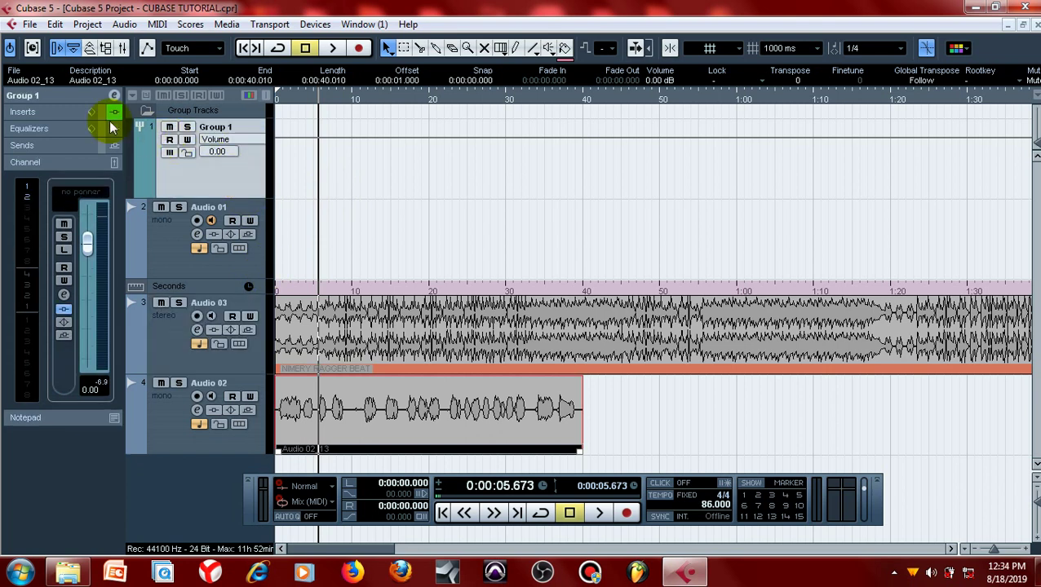
{"action": "left_click", "coordinate": [113, 95]}
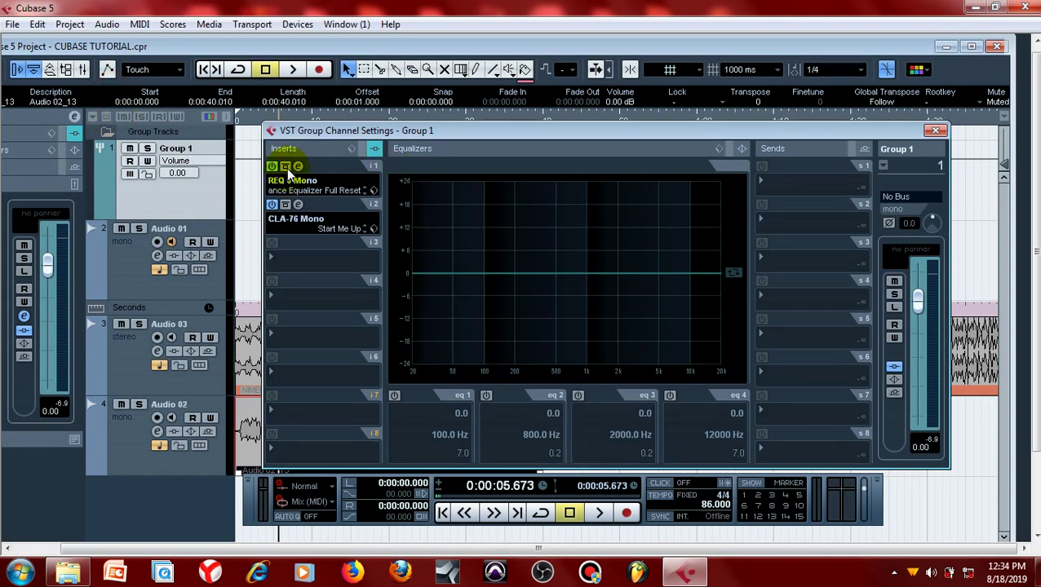
{"action": "left_click", "coordinate": [298, 166]}
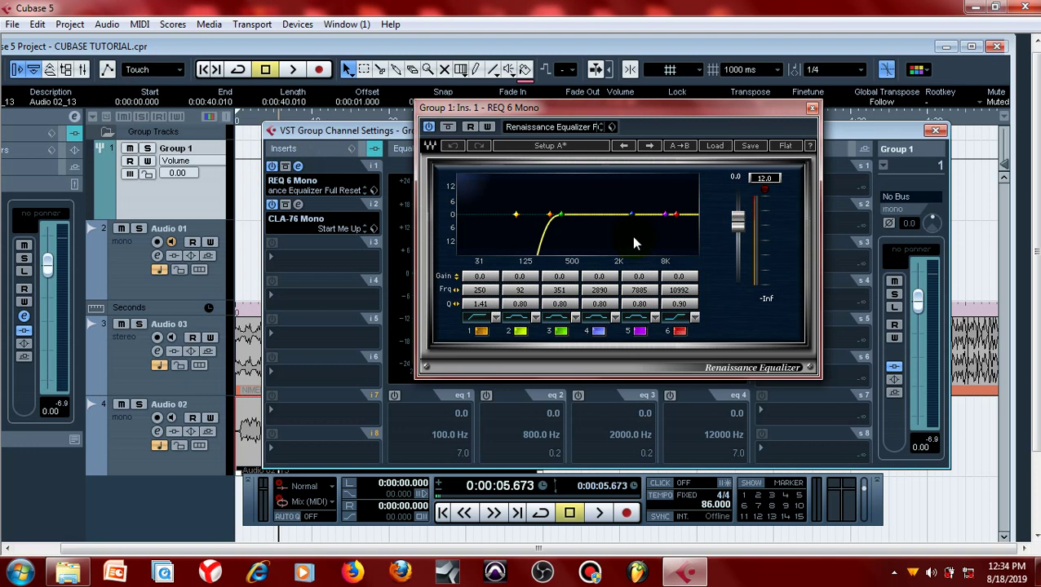
{"action": "left_click", "coordinate": [676, 151]}
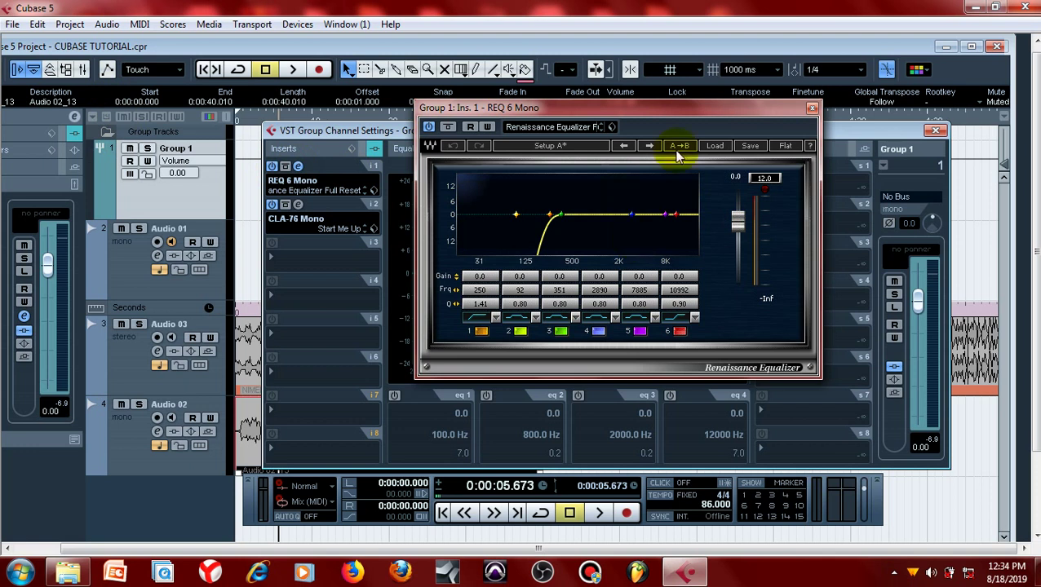
{"action": "left_click", "coordinate": [811, 109]}
{"action": "left_click", "coordinate": [935, 130]}
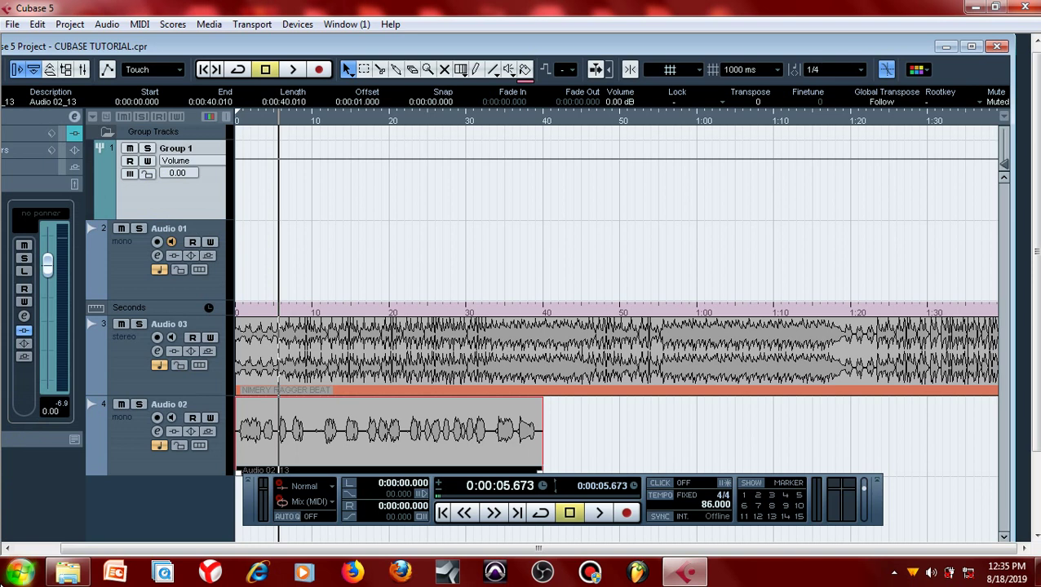
- Maximize the project window and zoom the timeline out until the whole beat on Audio 03 fits
{"action": "left_click", "coordinate": [126, 366]}
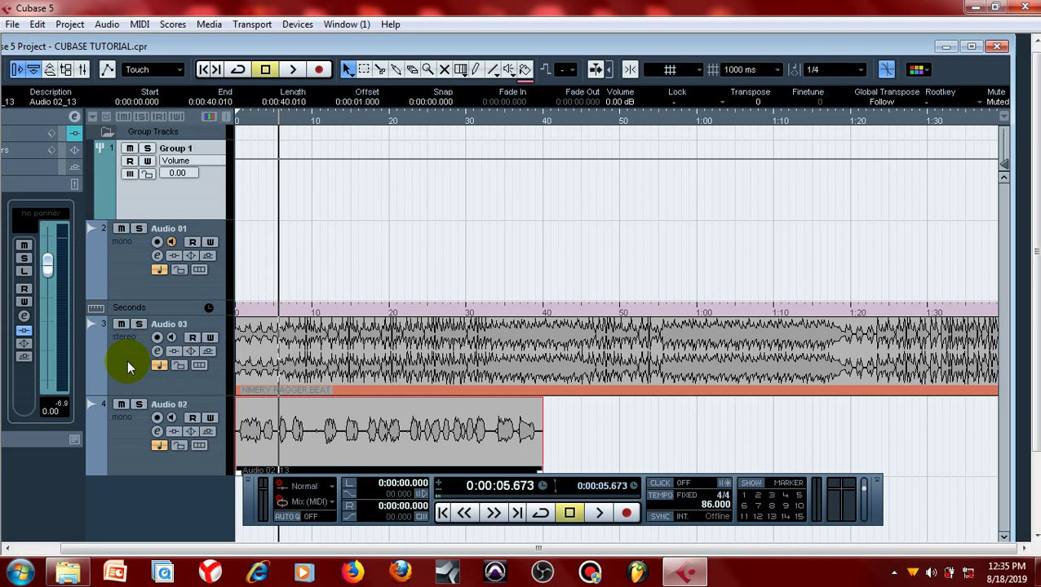
{"action": "left_click", "coordinate": [127, 360]}
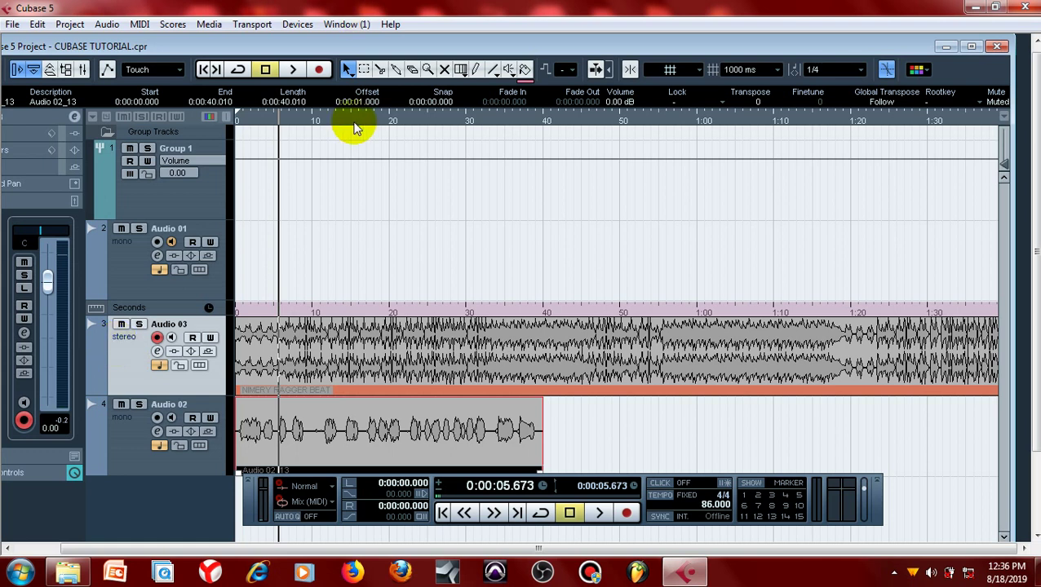
{"action": "left_click", "coordinate": [971, 47]}
{"action": "left_click_drag", "start_coordinate": [994, 553], "coordinate": [987, 549]}
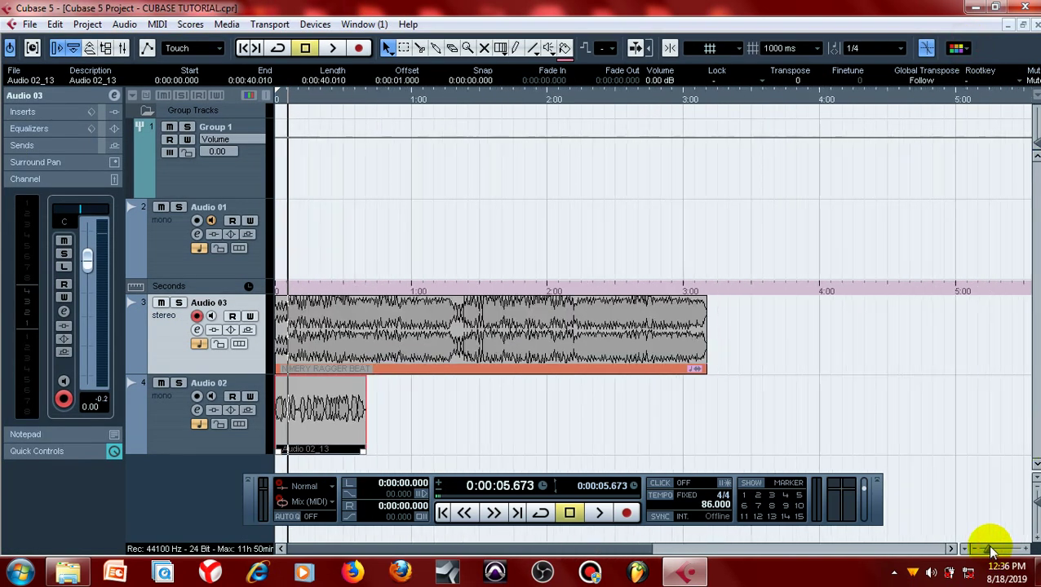
{"action": "left_click", "coordinate": [178, 258]}
{"action": "left_click", "coordinate": [235, 181]}
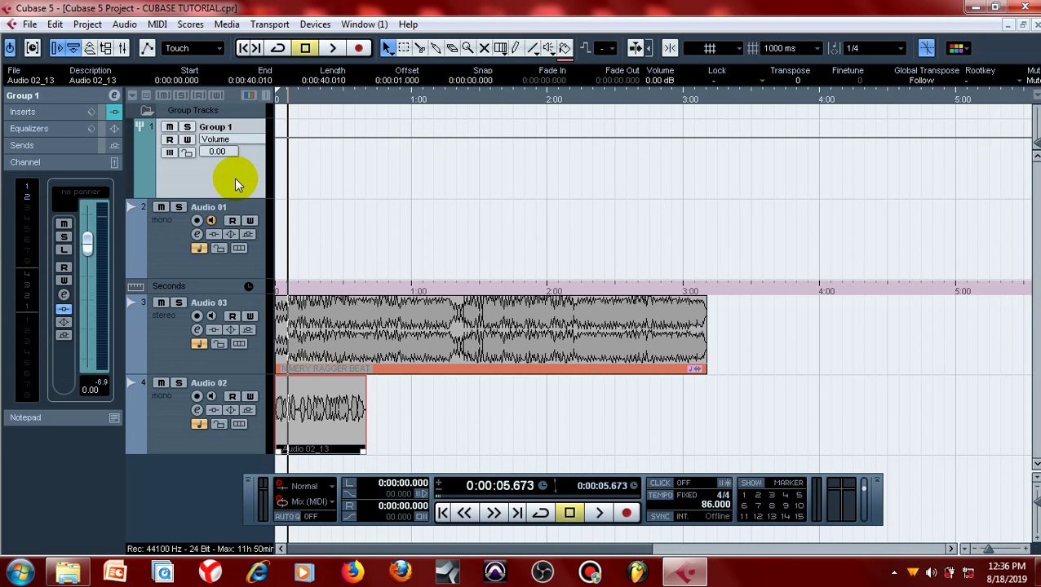
- Unmute the NIMERY RAGGER BEAT clip on Audio 03 and set that track's volume to -3 dB
{"action": "left_click", "coordinate": [167, 332]}
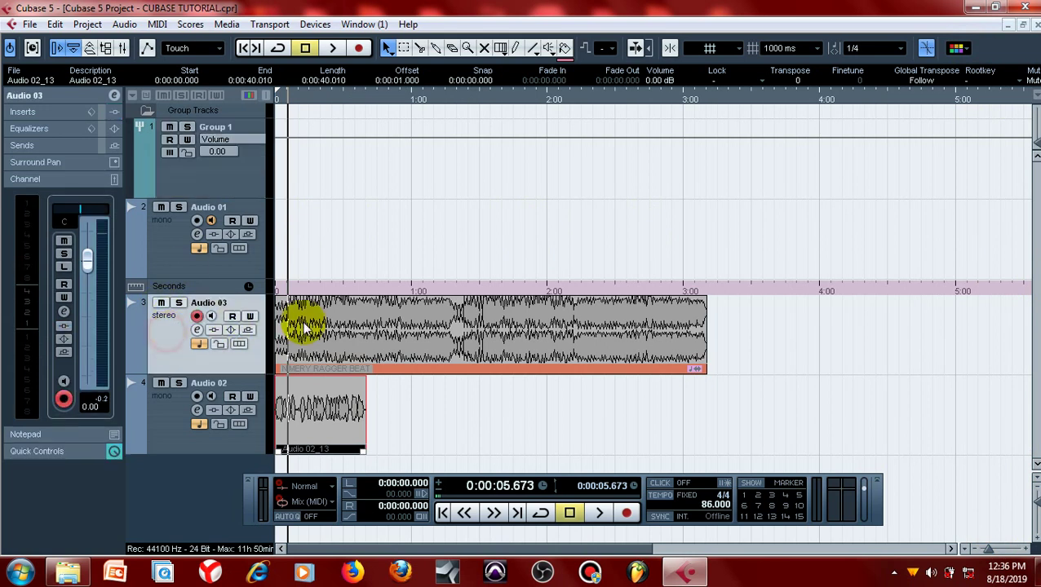
{"action": "left_click", "coordinate": [484, 47]}
{"action": "left_click", "coordinate": [337, 339]}
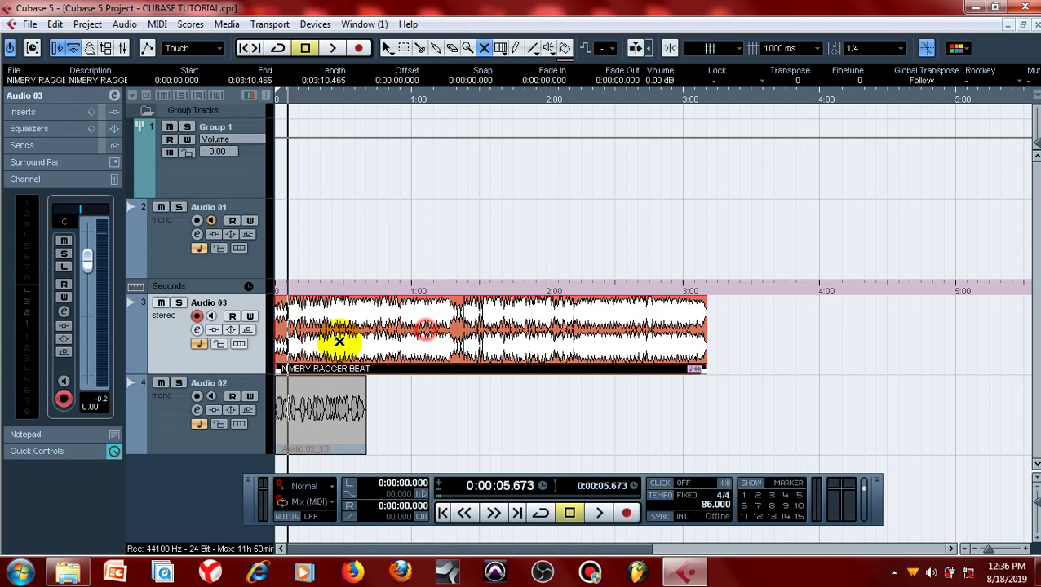
{"action": "left_click", "coordinate": [89, 408]}
{"action": "type", "text": "-3"}
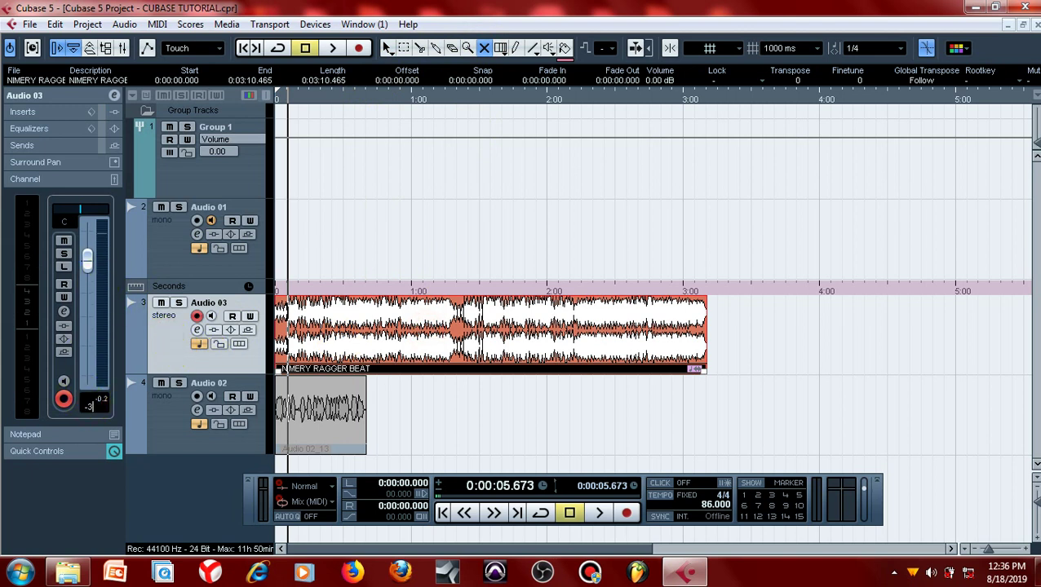
{"action": "key", "text": "Return"}
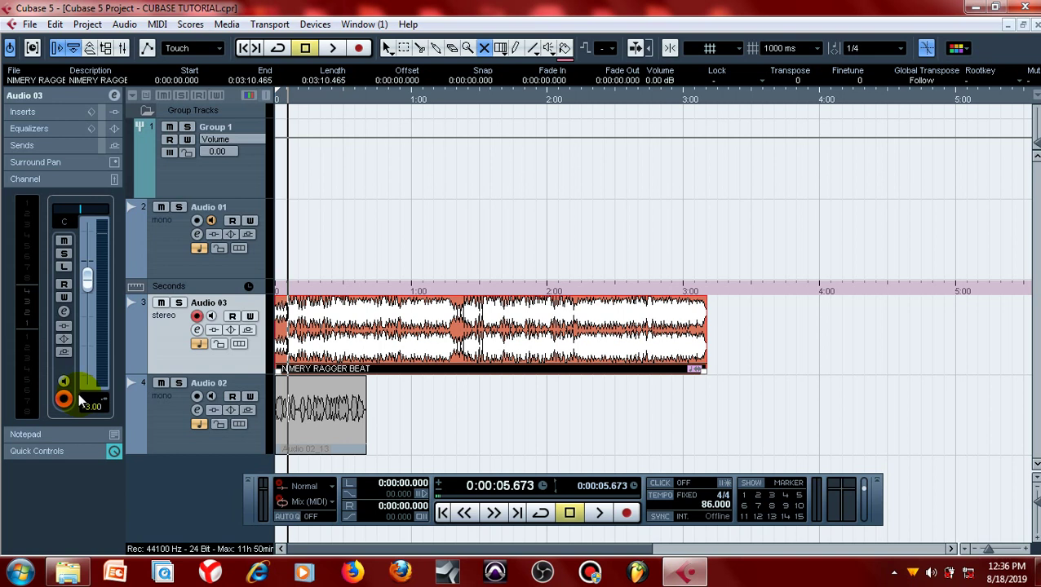
{"action": "left_click", "coordinate": [390, 49]}
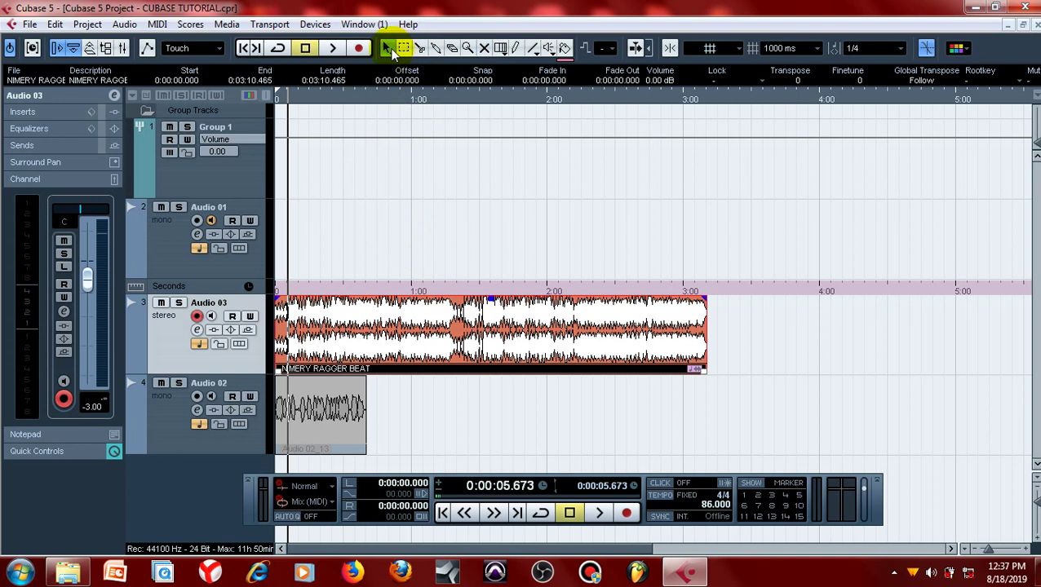
{"action": "left_click", "coordinate": [184, 416]}
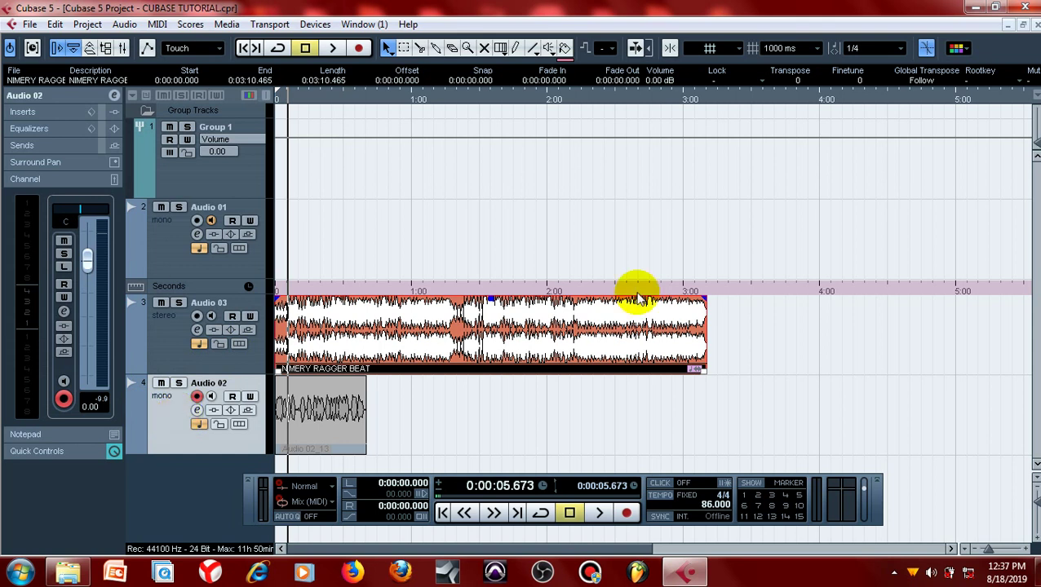
{"action": "left_click", "coordinate": [150, 363]}
{"action": "left_click", "coordinate": [167, 242]}
{"action": "left_click", "coordinate": [217, 180]}
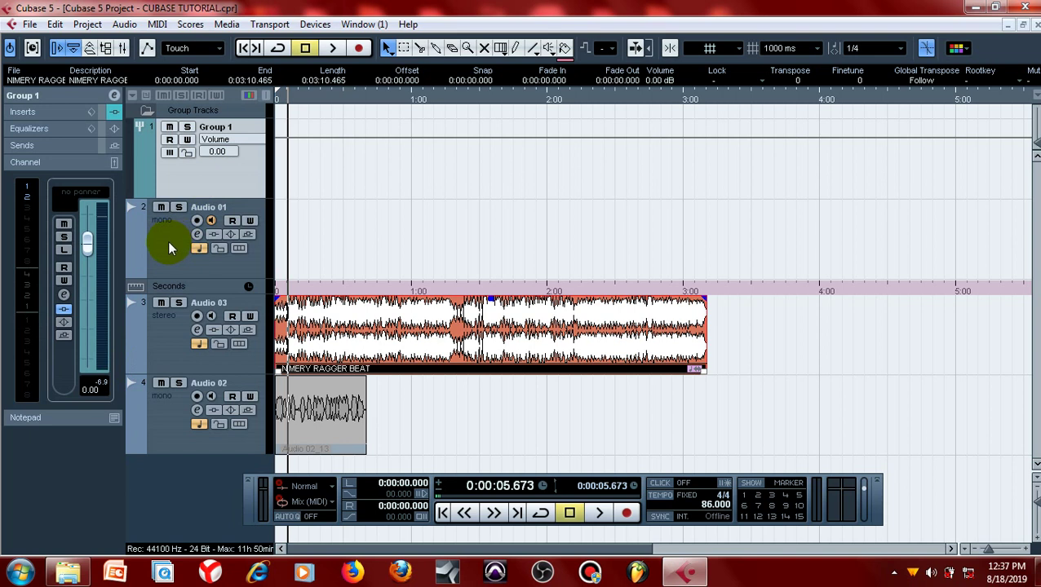
{"action": "left_click", "coordinate": [240, 169]}
{"action": "left_click", "coordinate": [162, 253]}
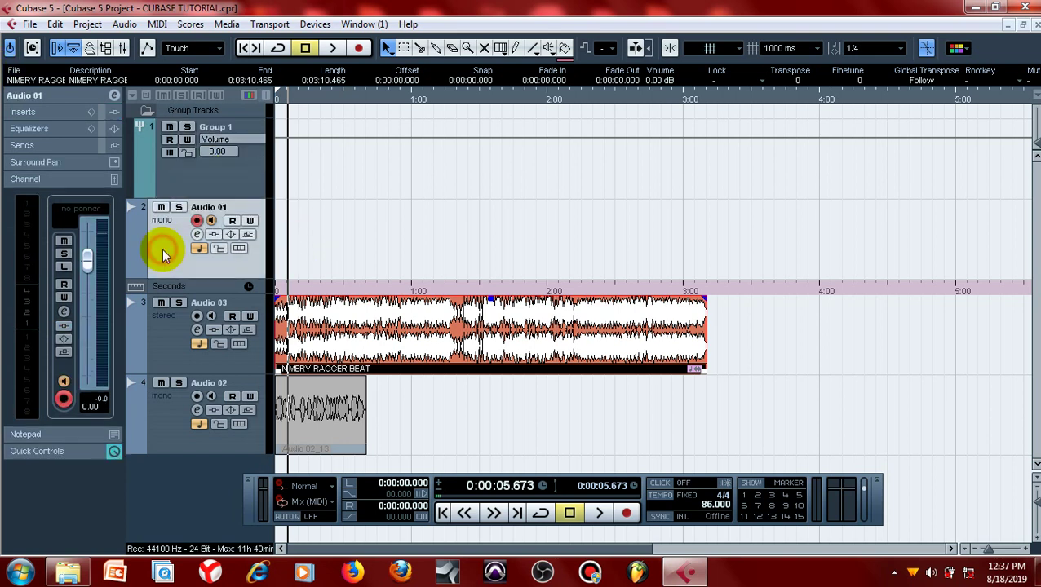
- Look at the insert effects loaded in Group 1's channel settings
{"action": "left_click", "coordinate": [243, 169]}
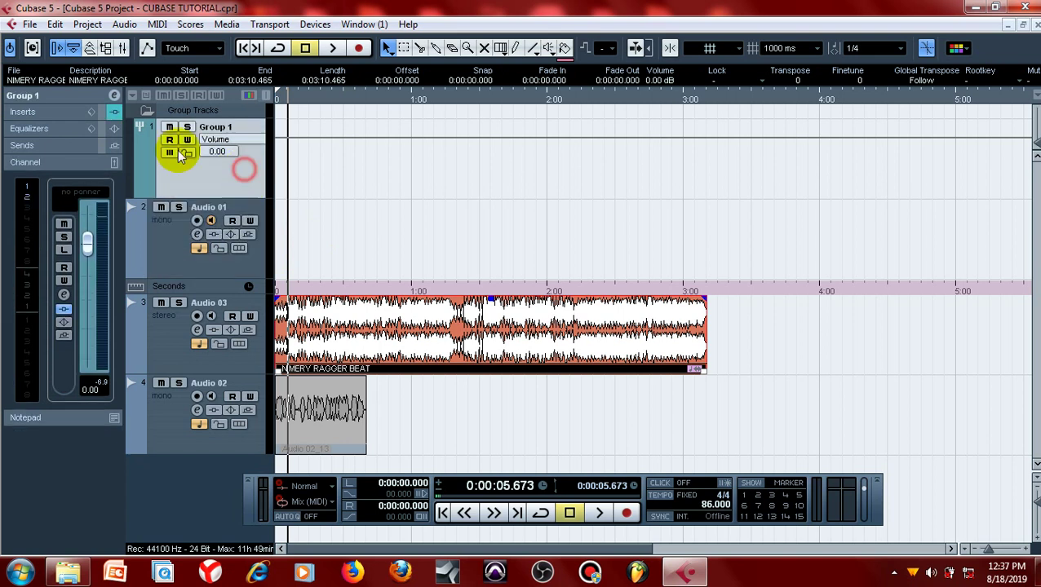
{"action": "left_click", "coordinate": [115, 96]}
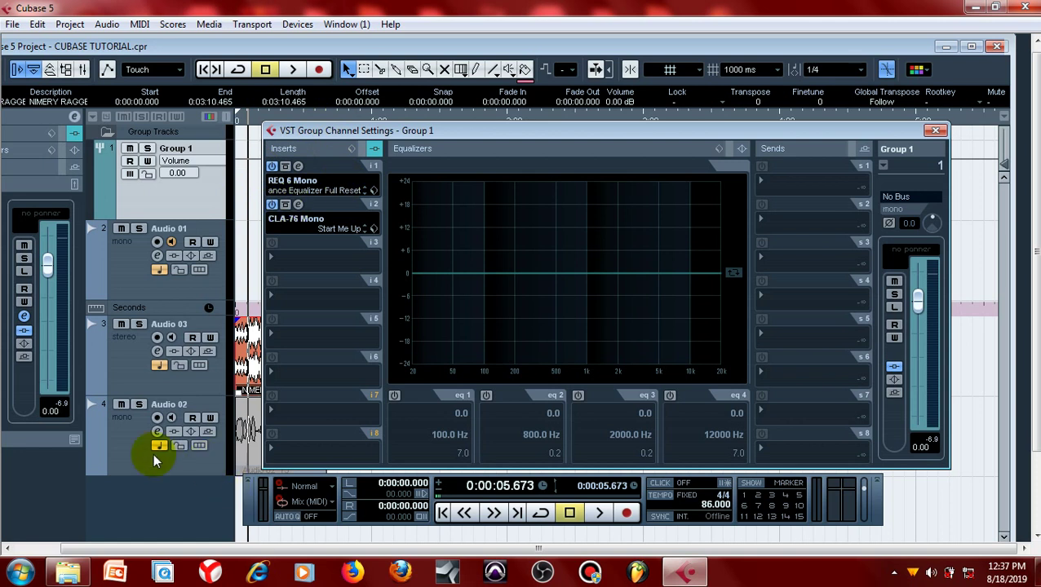
{"action": "left_click", "coordinate": [124, 451]}
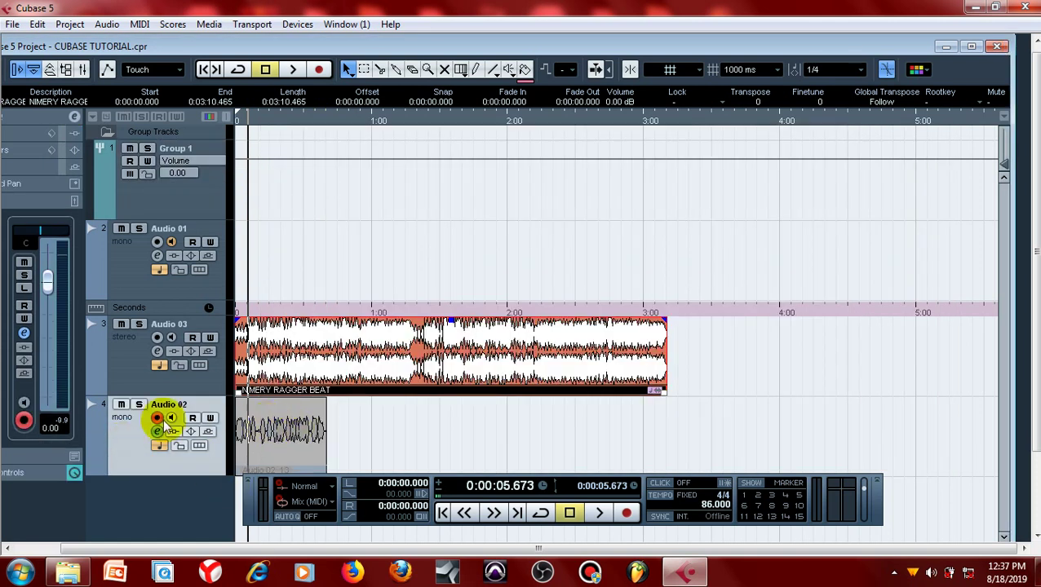
{"action": "left_click", "coordinate": [199, 188]}
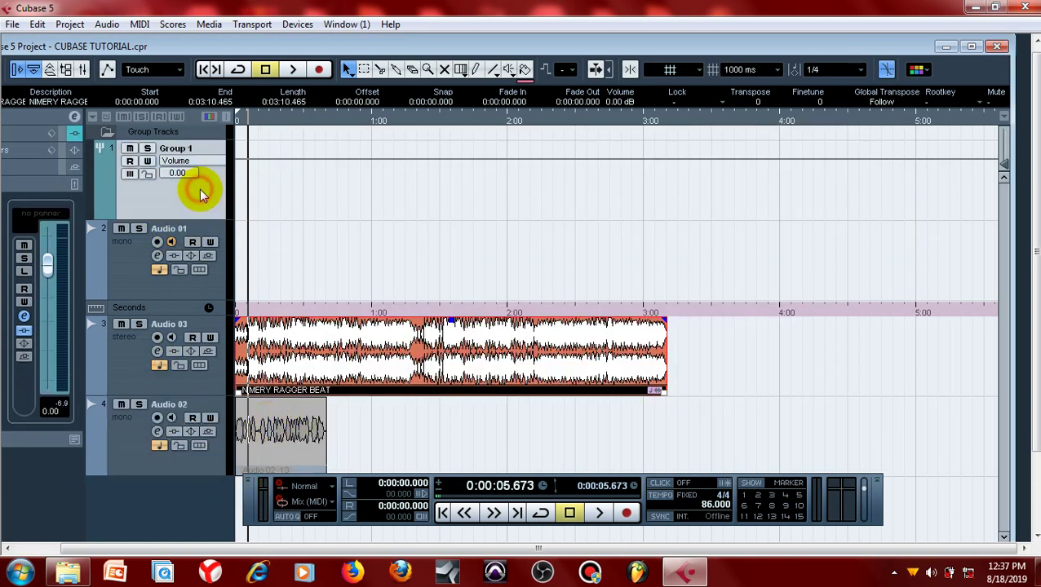
{"action": "left_click", "coordinate": [74, 116]}
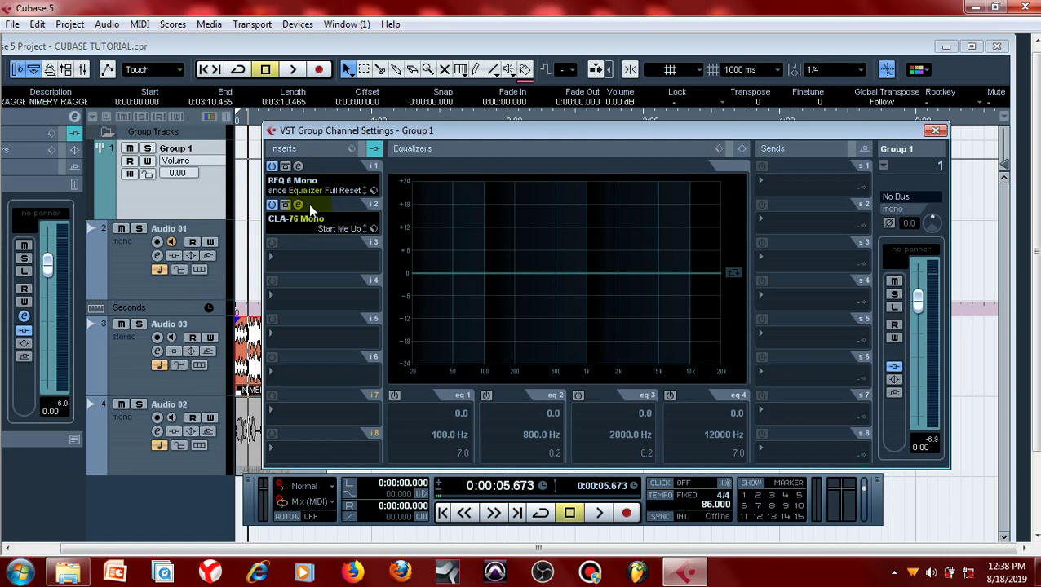
{"action": "left_click", "coordinate": [202, 197]}
- Check the output routing of Audio 01 in its channel settings, and close the settings window
{"action": "left_click", "coordinate": [130, 281]}
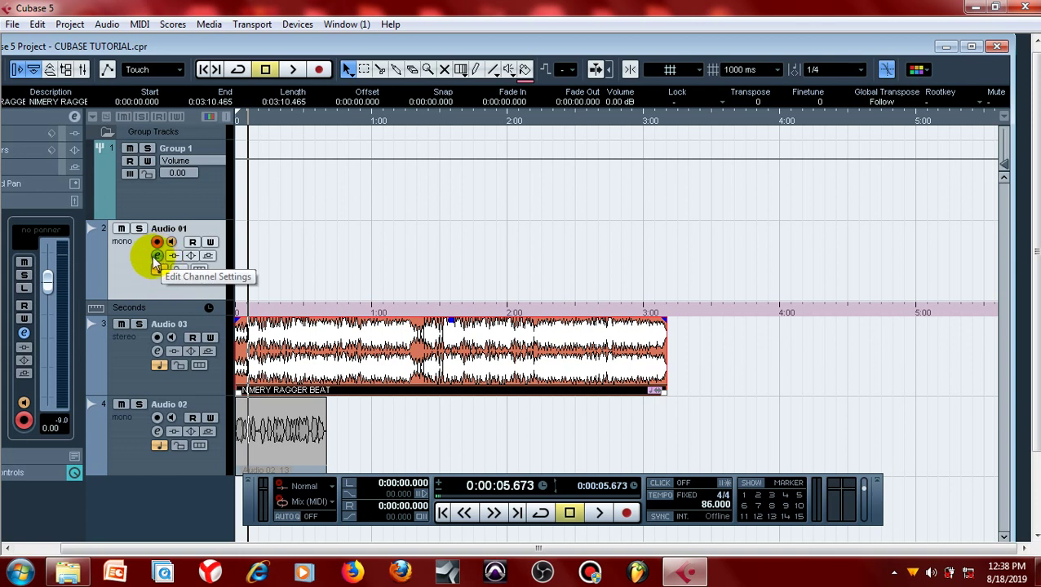
{"action": "left_click", "coordinate": [155, 256]}
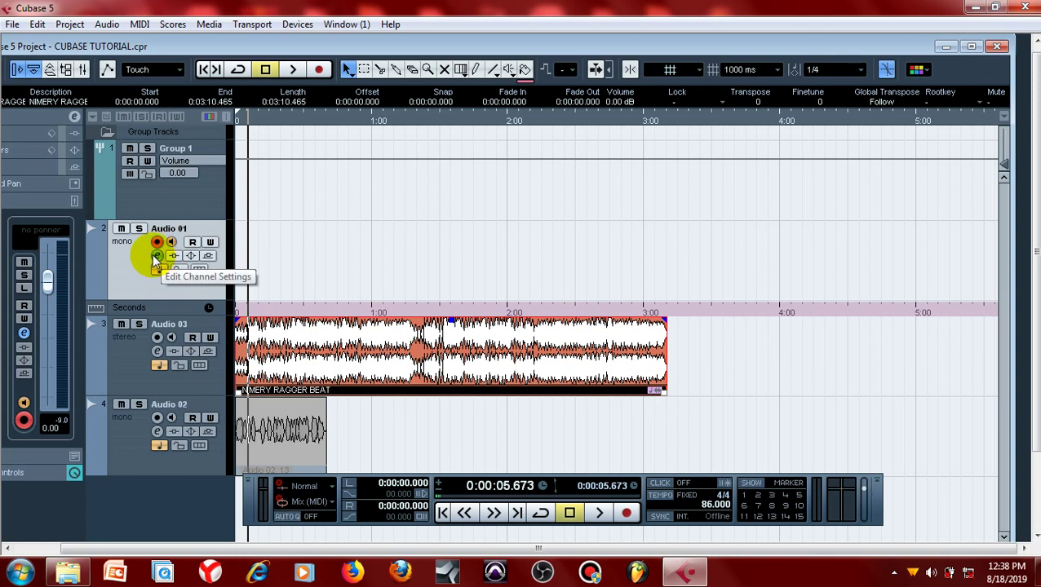
{"action": "left_click", "coordinate": [197, 205]}
{"action": "left_click", "coordinate": [126, 269]}
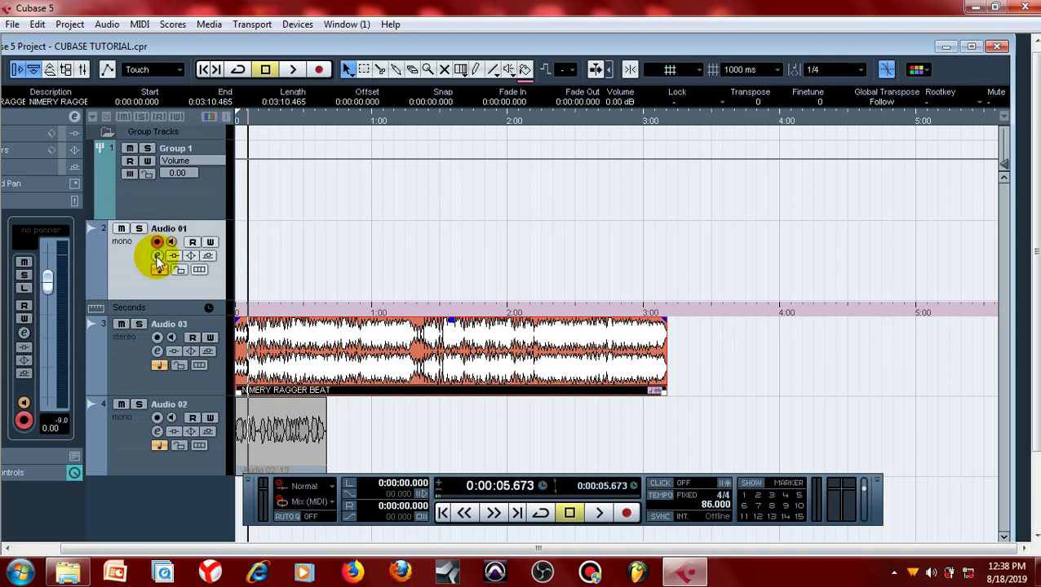
{"action": "left_click", "coordinate": [157, 256]}
{"action": "left_click", "coordinate": [137, 259]}
{"action": "left_click", "coordinate": [156, 256]}
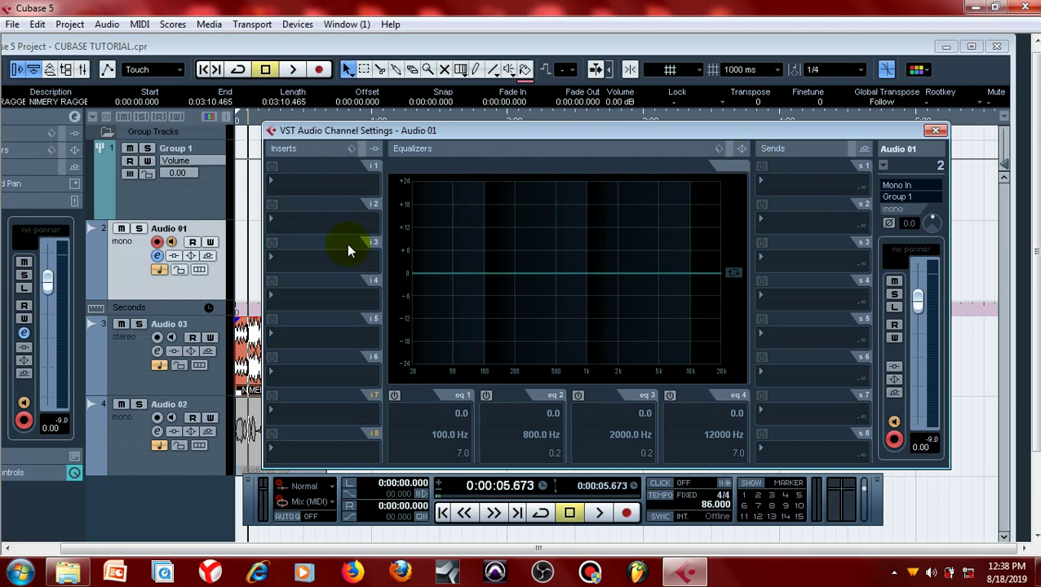
{"action": "left_click", "coordinate": [157, 256]}
{"action": "left_click", "coordinate": [157, 256]}
{"action": "left_click", "coordinate": [900, 197]}
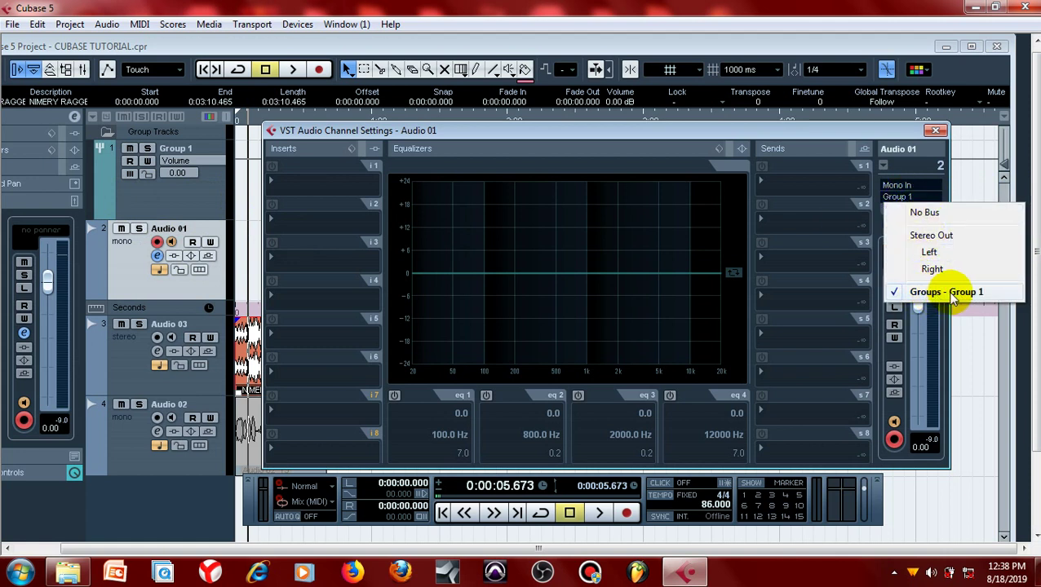
{"action": "left_click", "coordinate": [935, 132]}
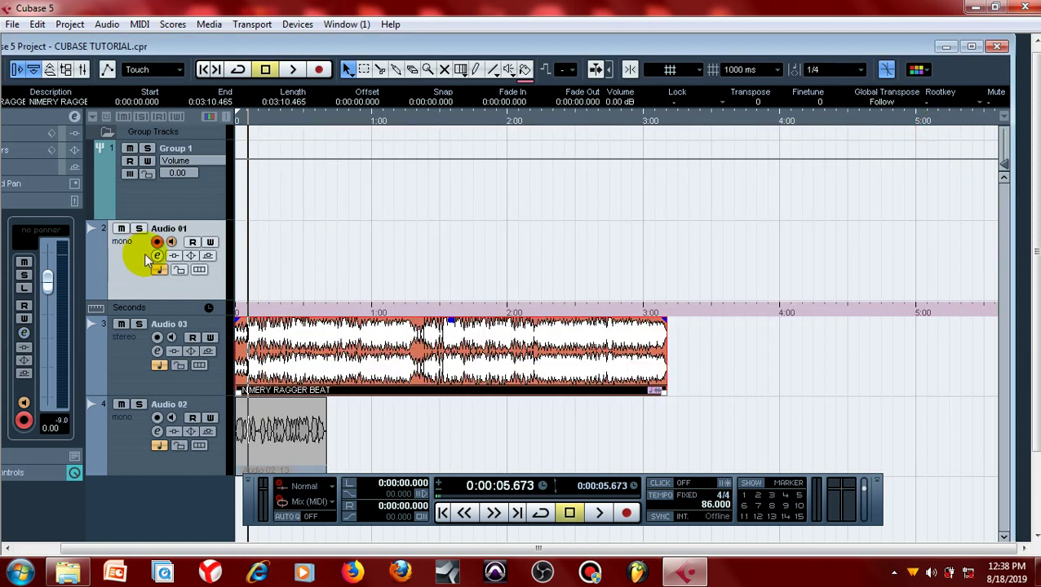
{"action": "left_click", "coordinate": [197, 191]}
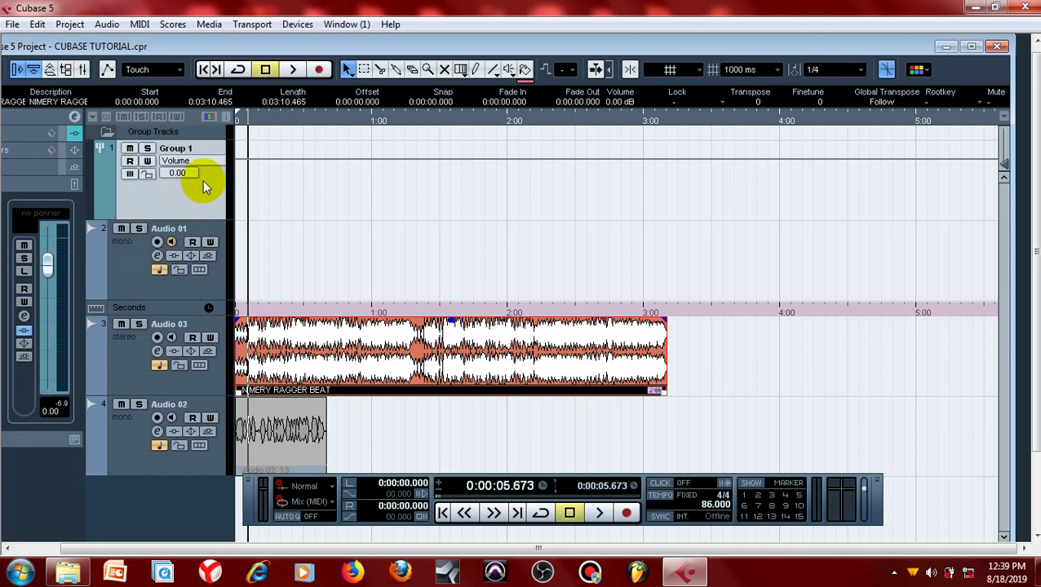
{"action": "left_click", "coordinate": [73, 124]}
{"action": "left_click", "coordinate": [134, 259]}
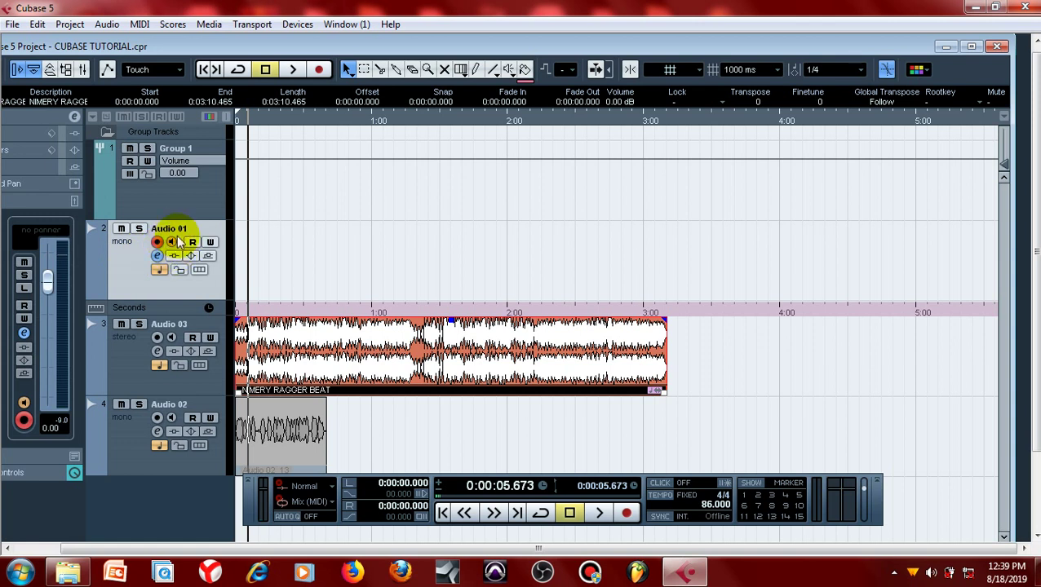
{"action": "left_click", "coordinate": [170, 244]}
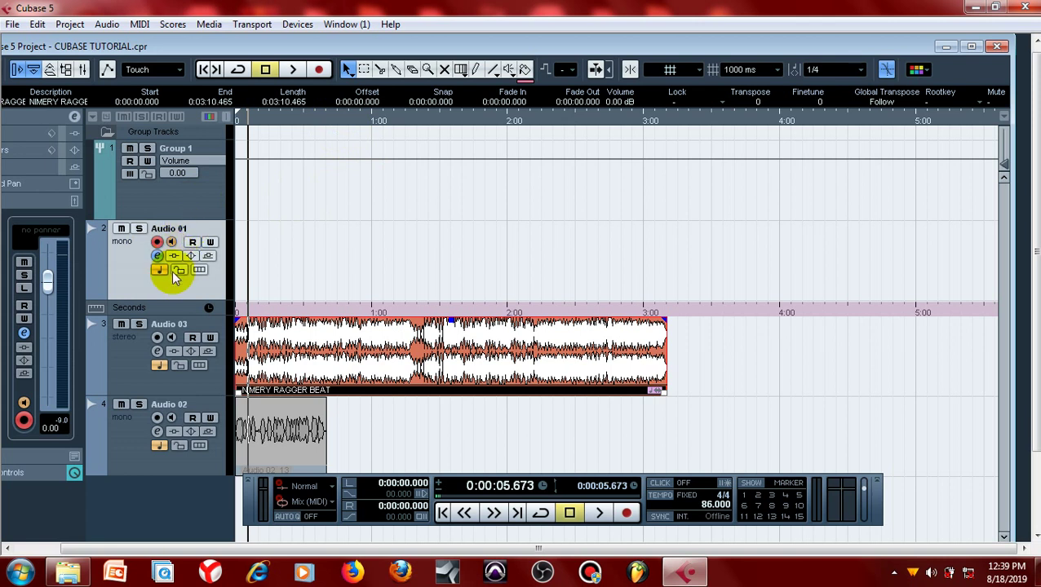
- Open the REQ 6 Mono and CLA-76 Mono inserts from Group 1's channel settings to examine their settings
{"action": "left_click", "coordinate": [196, 193]}
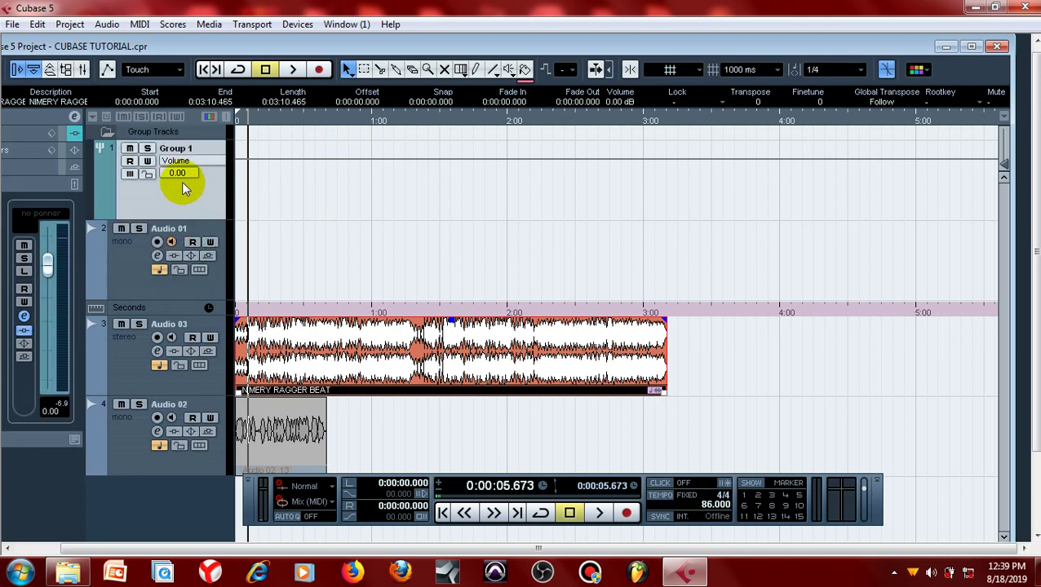
{"action": "left_click", "coordinate": [71, 117]}
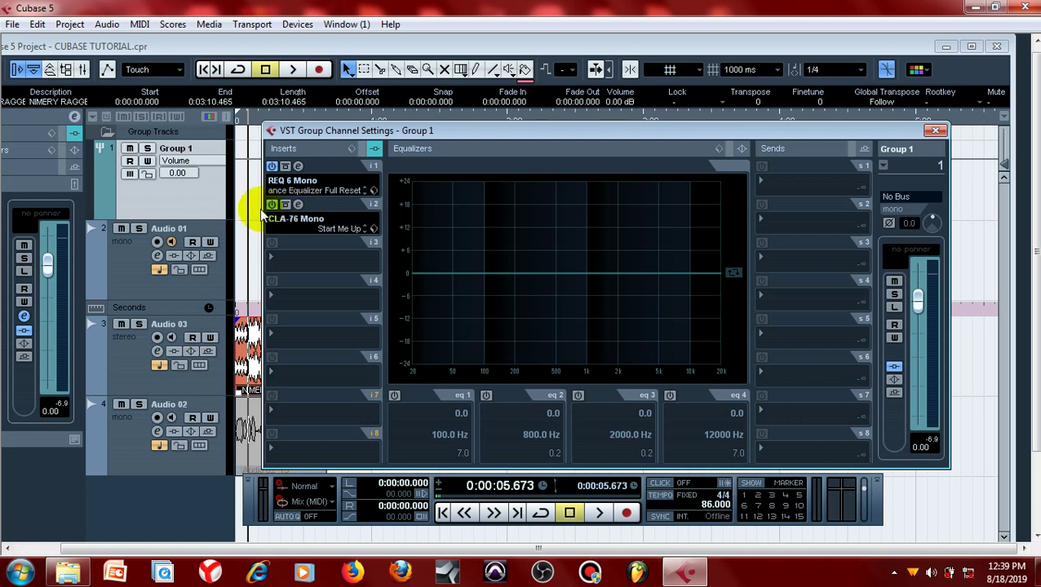
{"action": "left_click", "coordinate": [296, 165]}
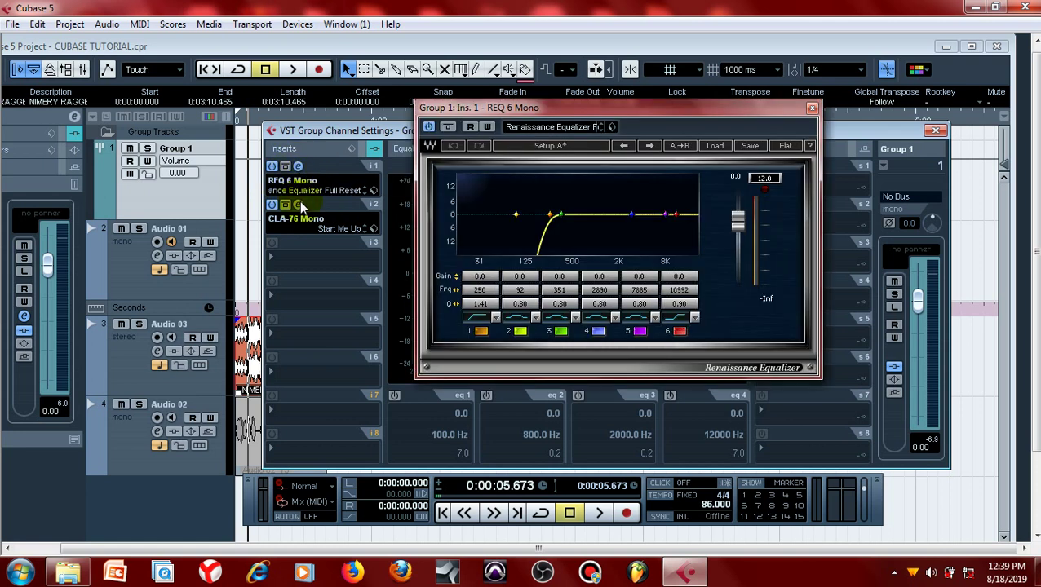
{"action": "left_click", "coordinate": [298, 204]}
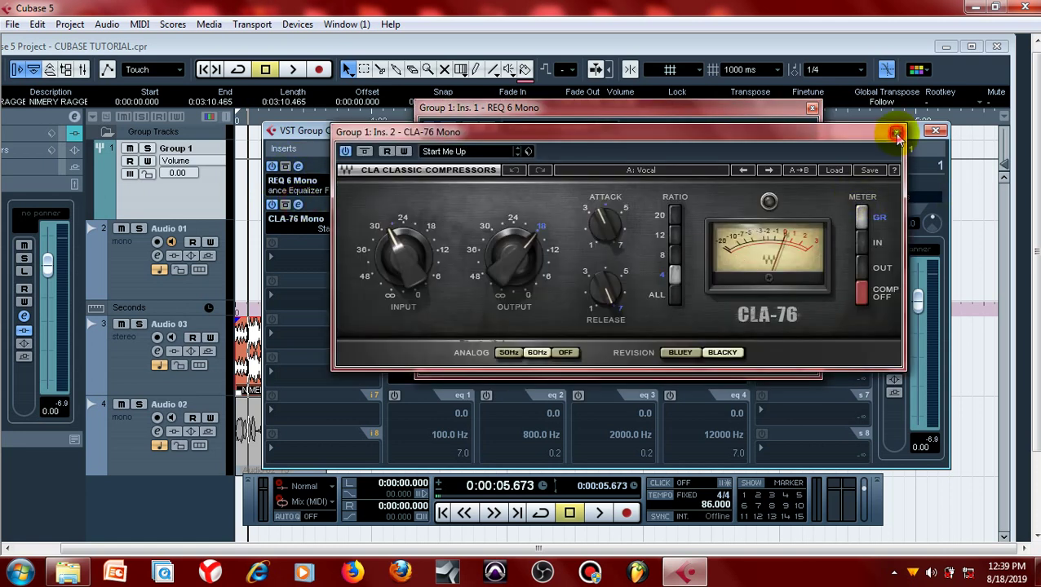
- Close the CLA-76 and REQ 6 plug-in windows and Group 1's channel settings
{"action": "left_click", "coordinate": [897, 132]}
{"action": "left_click", "coordinate": [811, 110]}
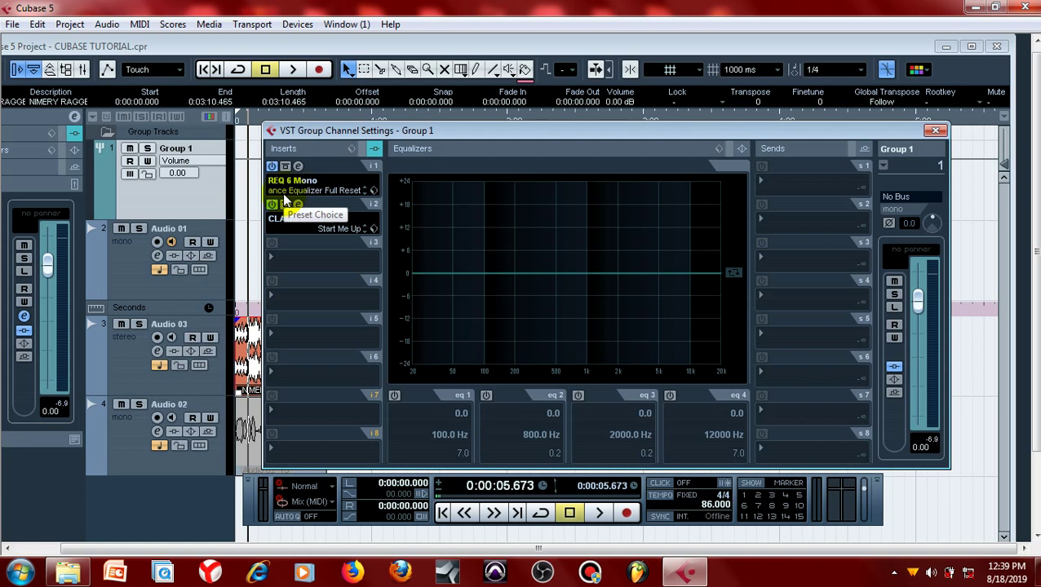
{"action": "left_click", "coordinate": [253, 172]}
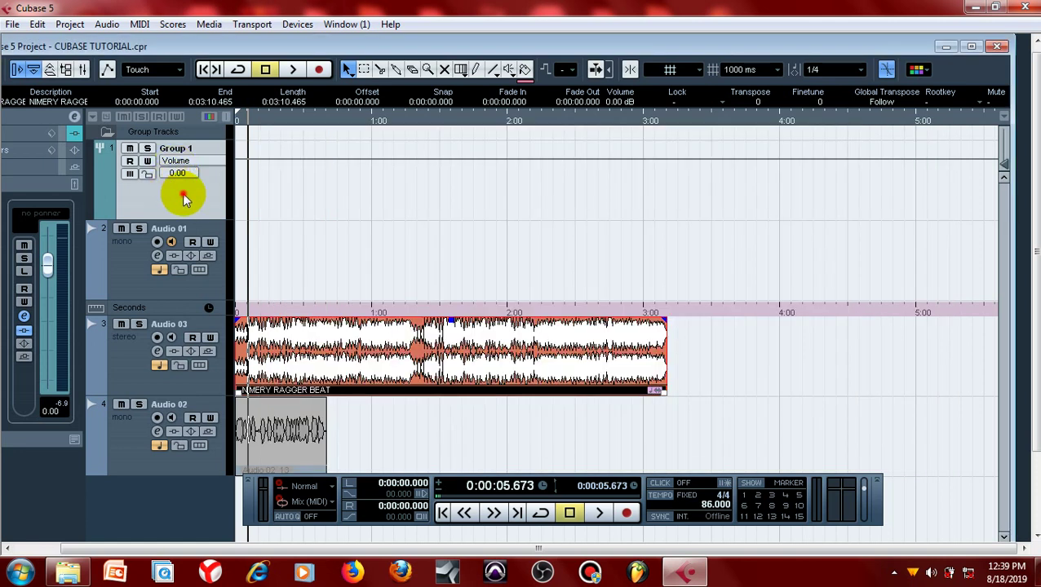
- Examine the REQ 6 Mono equalizer curve from Group 1's channel settings, and close the plug-in window
{"action": "left_click", "coordinate": [74, 120]}
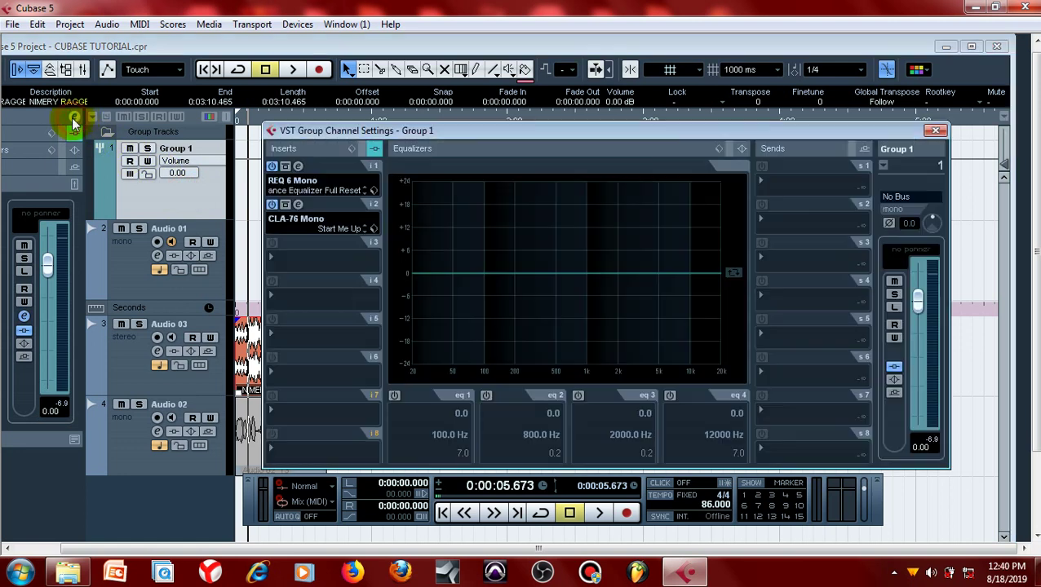
{"action": "left_click", "coordinate": [298, 165]}
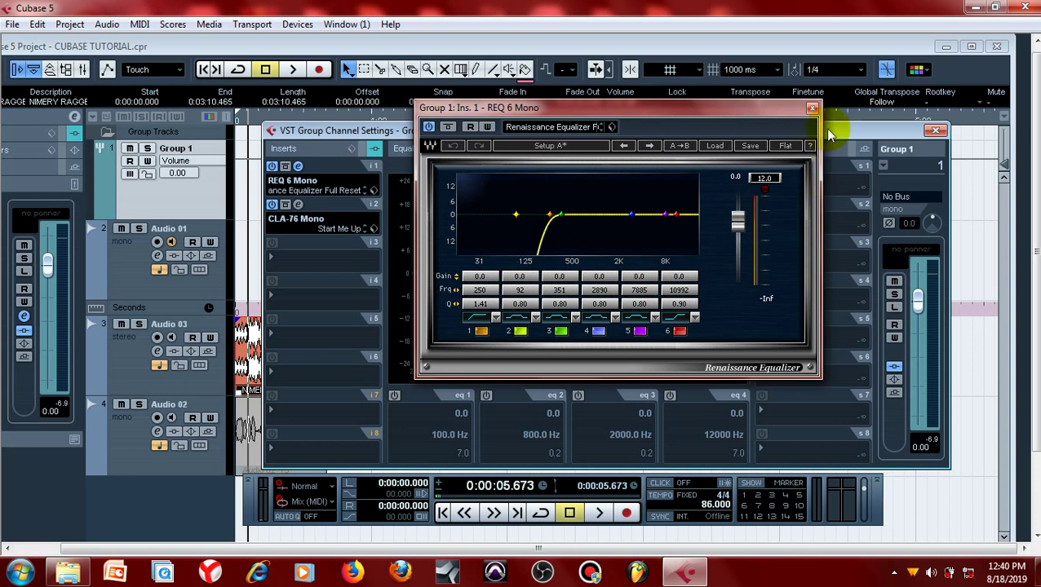
{"action": "left_click", "coordinate": [812, 108]}
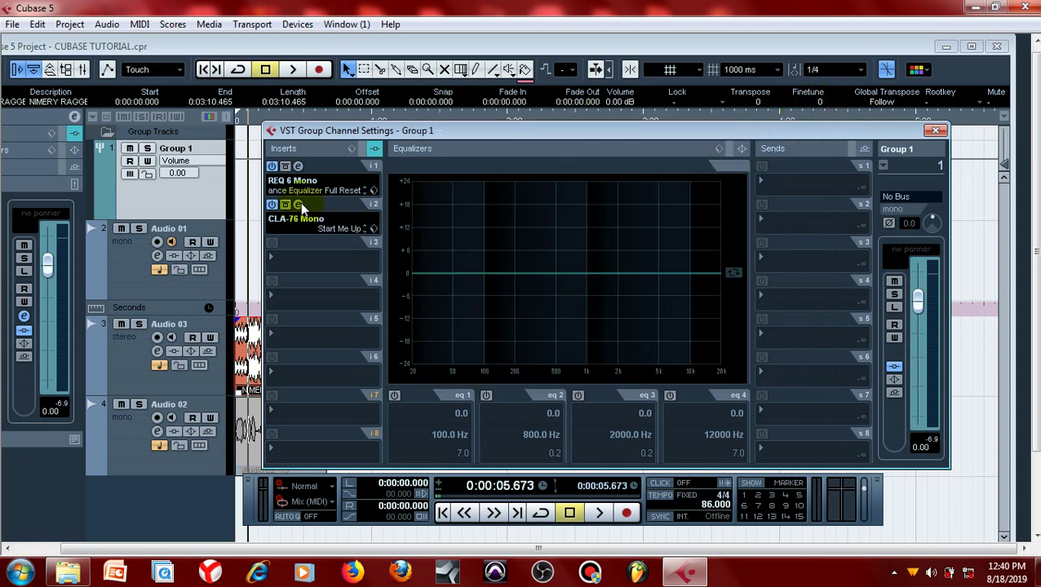
- Browse the Blacky factory presets of Group 1's CLA-76 Mono compressor without loading one, and close the plug-in and channel settings
{"action": "left_click", "coordinate": [298, 205]}
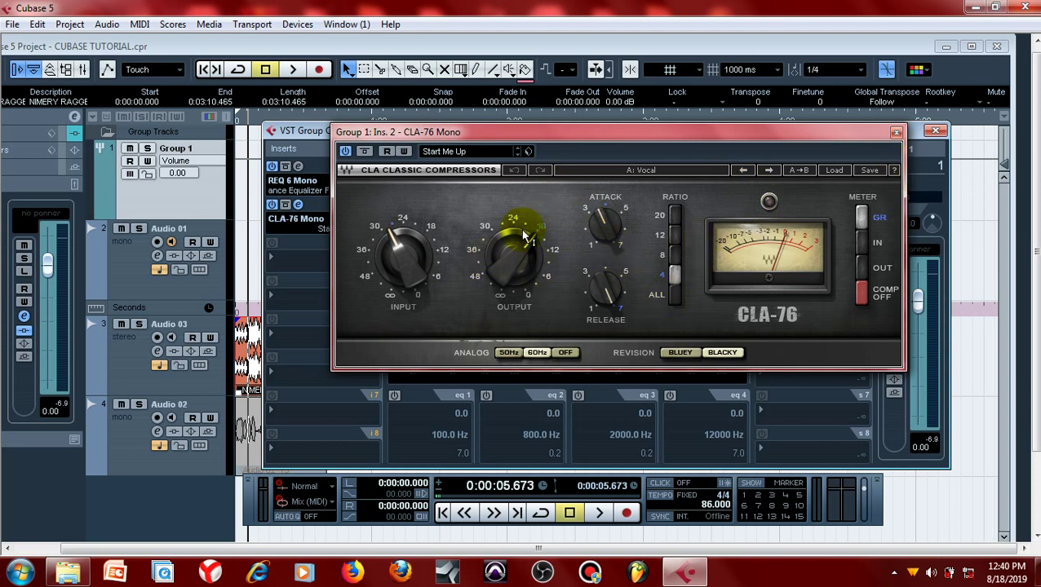
{"action": "mouse_move", "coordinate": [527, 236]}
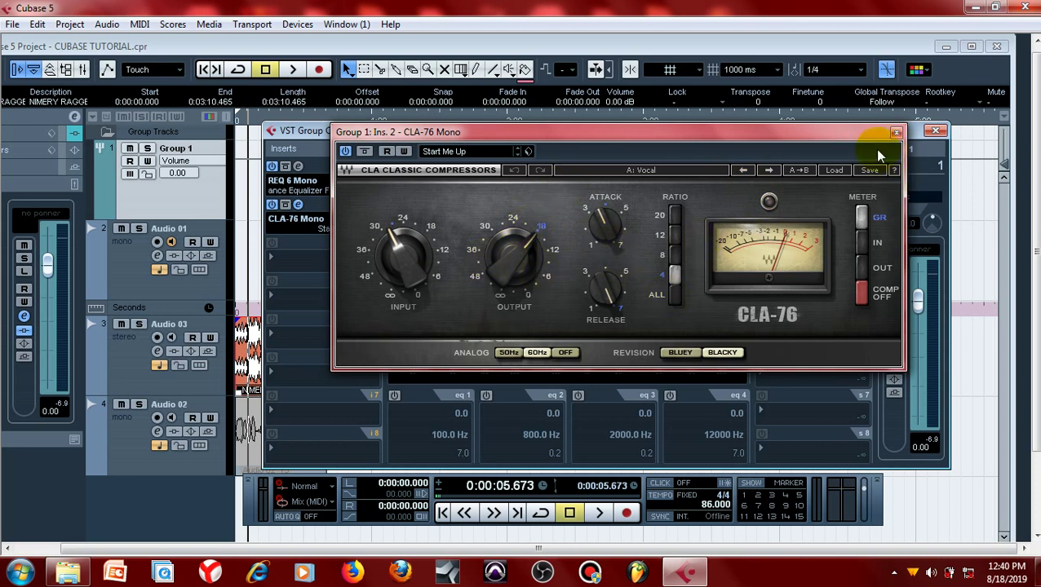
{"action": "left_click", "coordinate": [835, 170]}
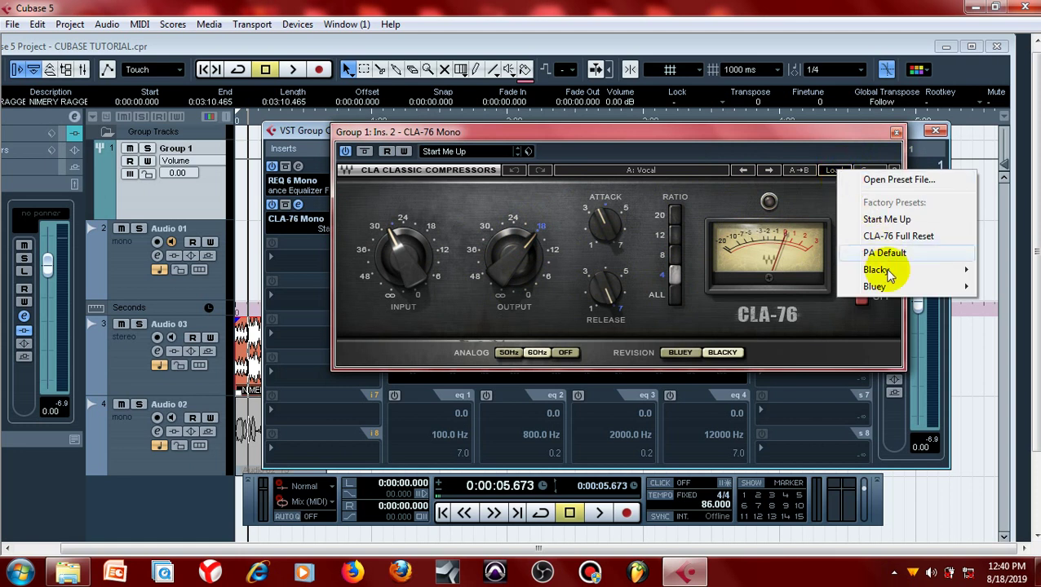
{"action": "mouse_move", "coordinate": [889, 272]}
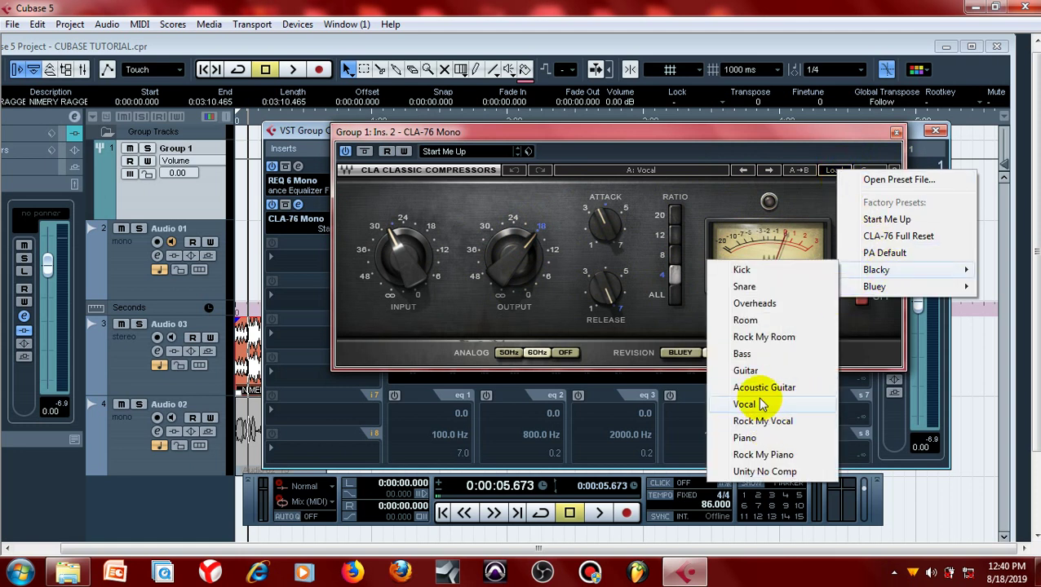
{"action": "left_click", "coordinate": [620, 140]}
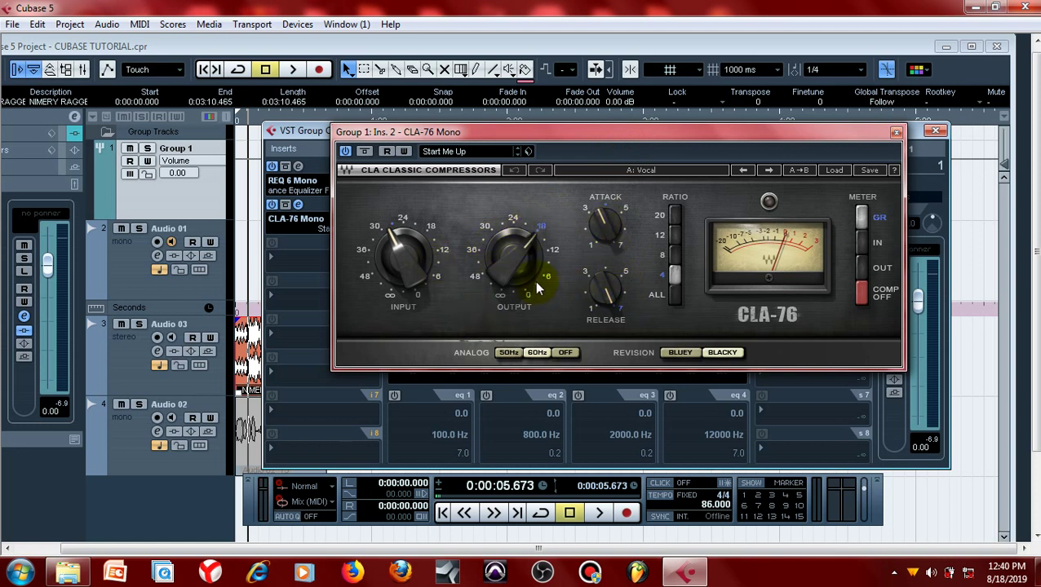
{"action": "left_click", "coordinate": [897, 132]}
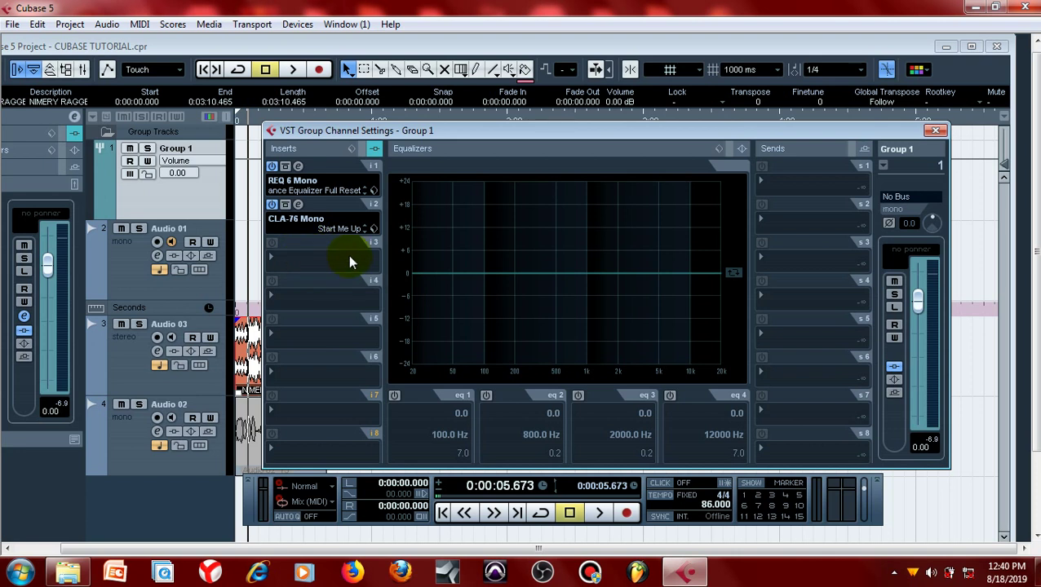
{"action": "left_click", "coordinate": [935, 131]}
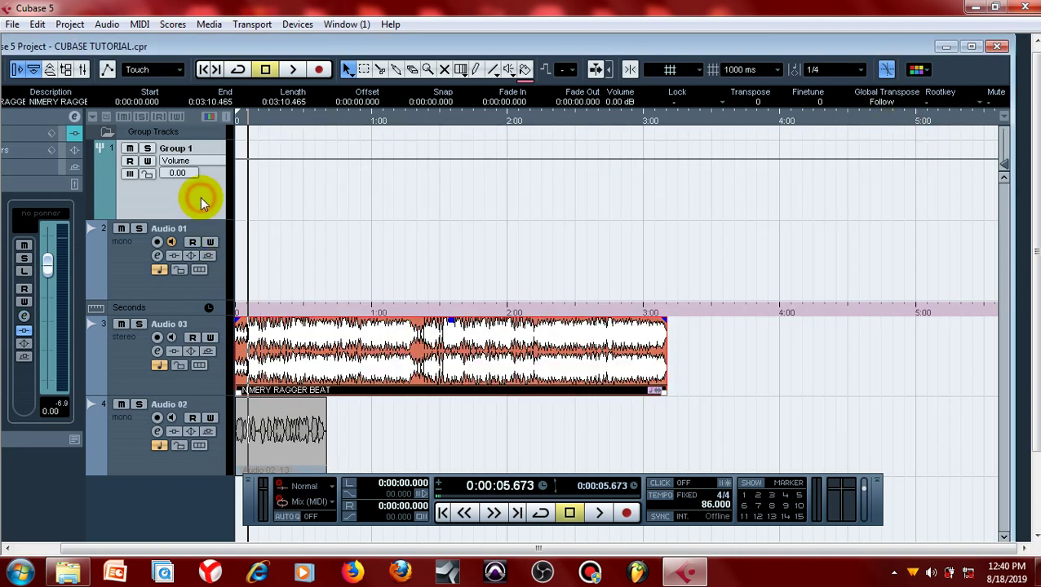
- Examine the output routing options in Group 1's channel settings, leaving No Bus selected
{"action": "left_click", "coordinate": [72, 118]}
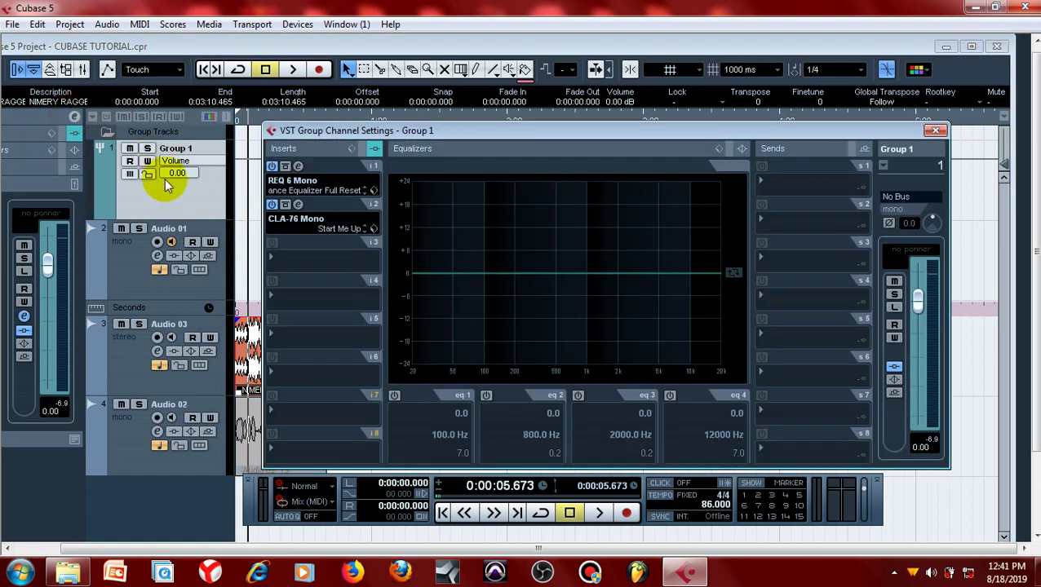
{"action": "left_click", "coordinate": [185, 196]}
{"action": "left_click", "coordinate": [76, 118]}
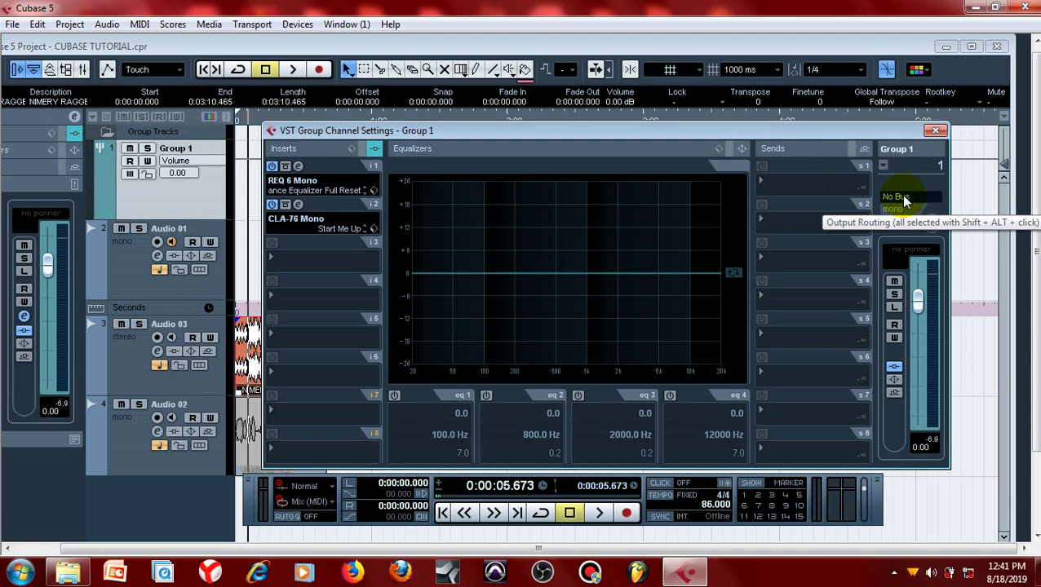
{"action": "left_click", "coordinate": [897, 197]}
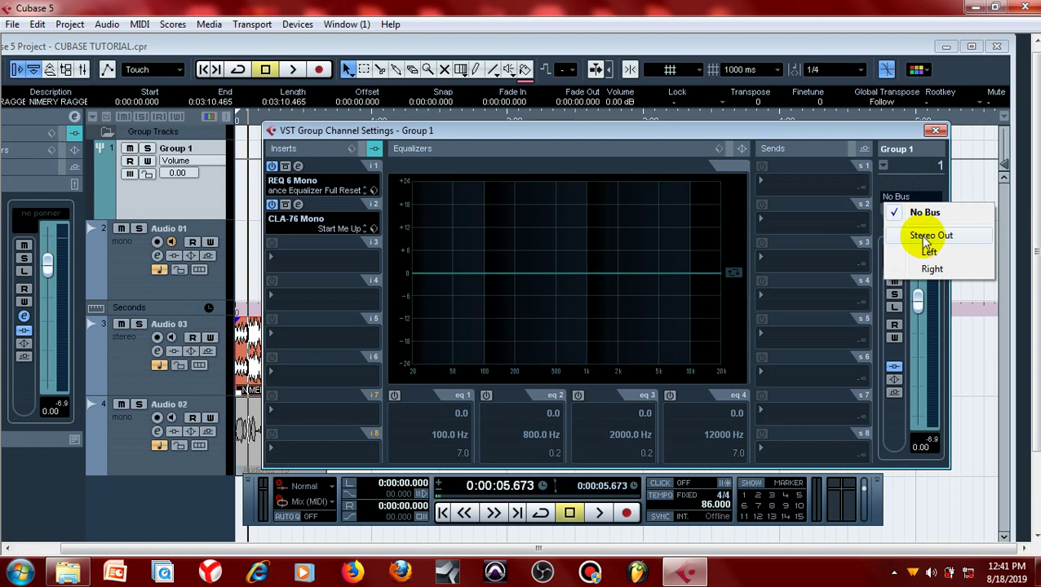
{"action": "left_click", "coordinate": [911, 210]}
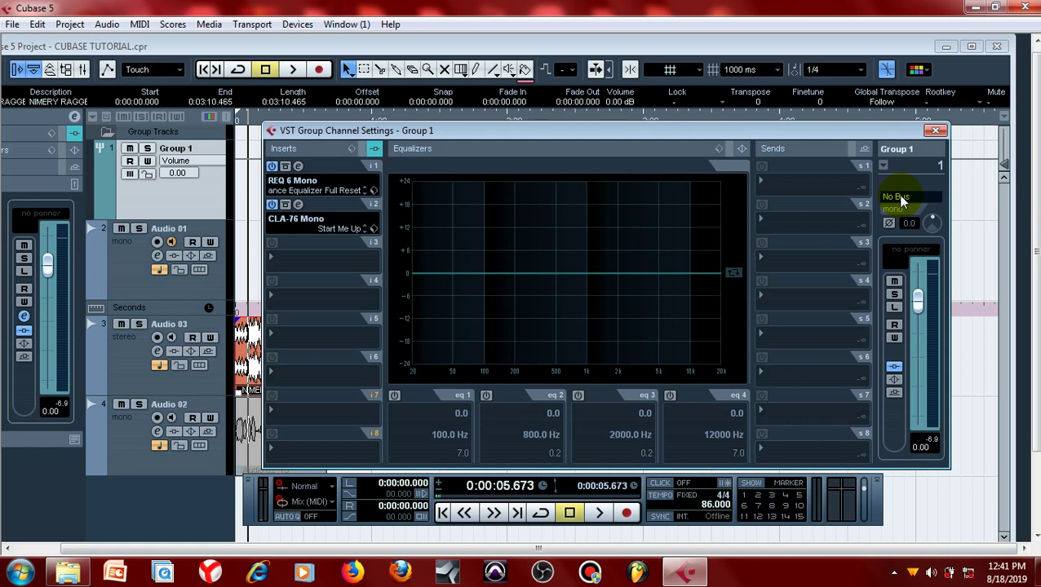
- View the routing of all channels in the Mixer, and close it along with Group 1's channel settings
{"action": "key", "text": "F3"}
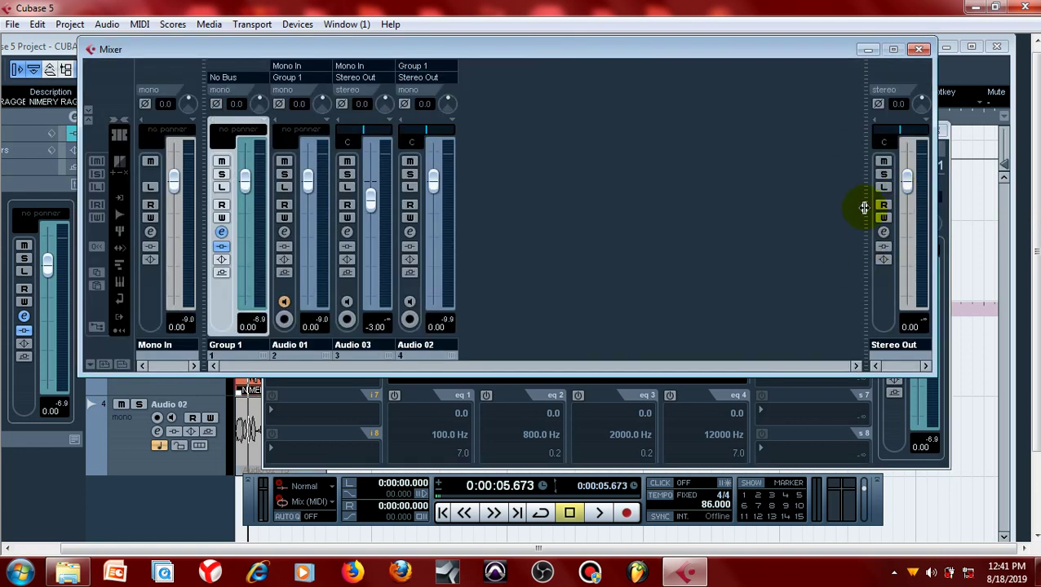
{"action": "left_click", "coordinate": [918, 49]}
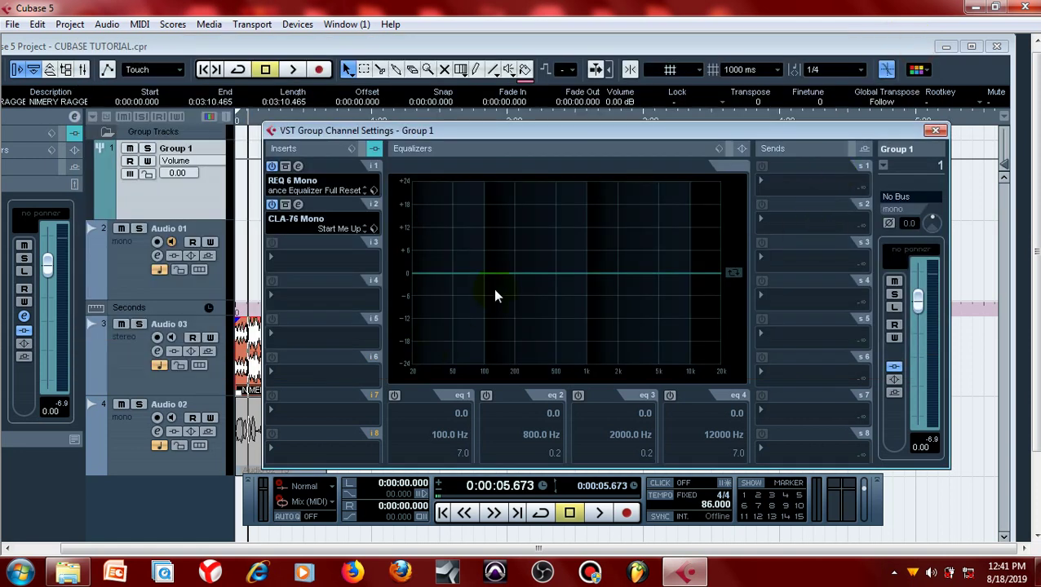
{"action": "left_click", "coordinate": [935, 130]}
{"action": "left_click", "coordinate": [193, 202]}
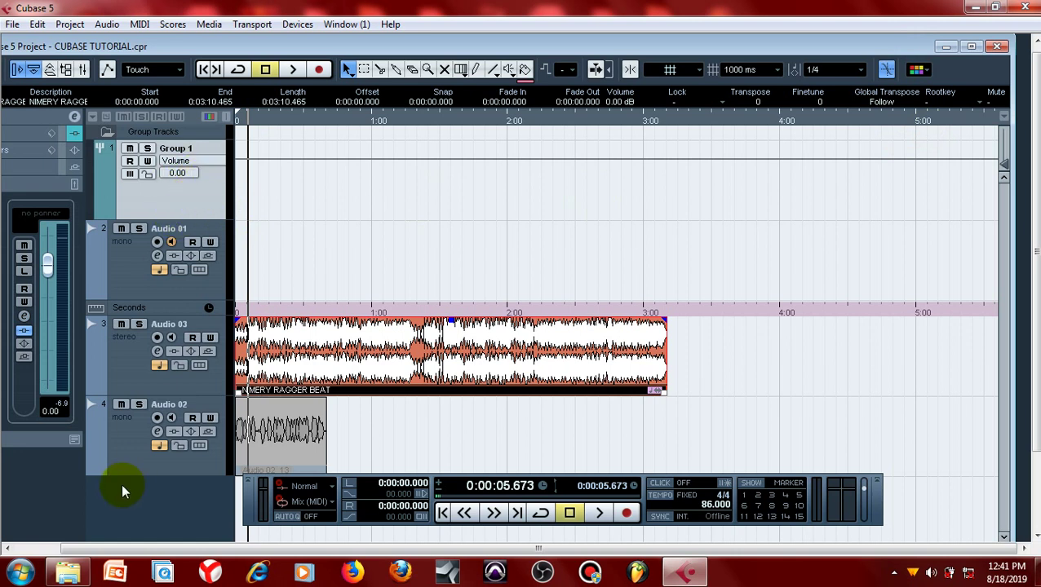
{"action": "left_click", "coordinate": [129, 453]}
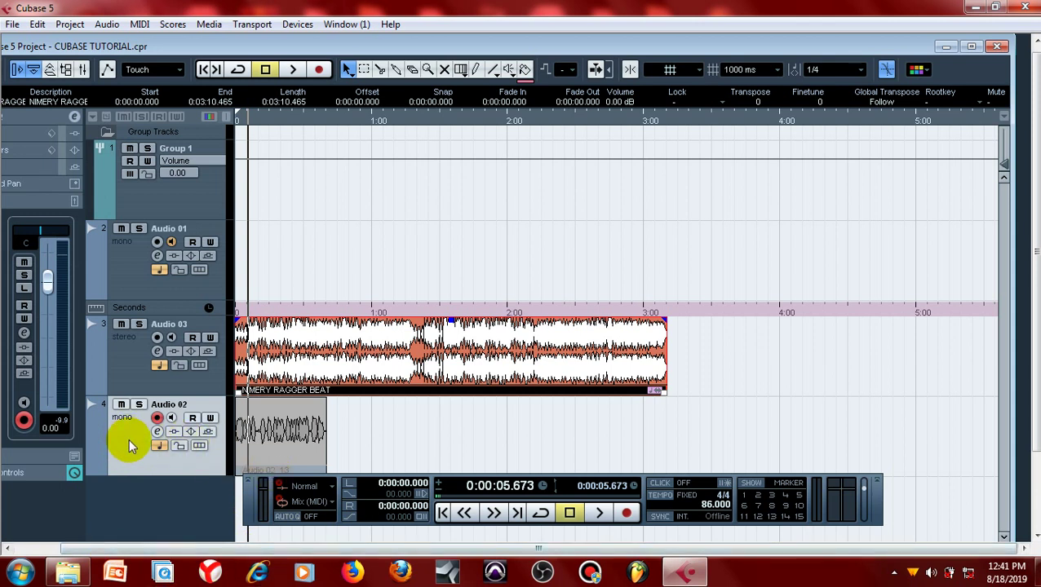
{"action": "left_click", "coordinate": [130, 265]}
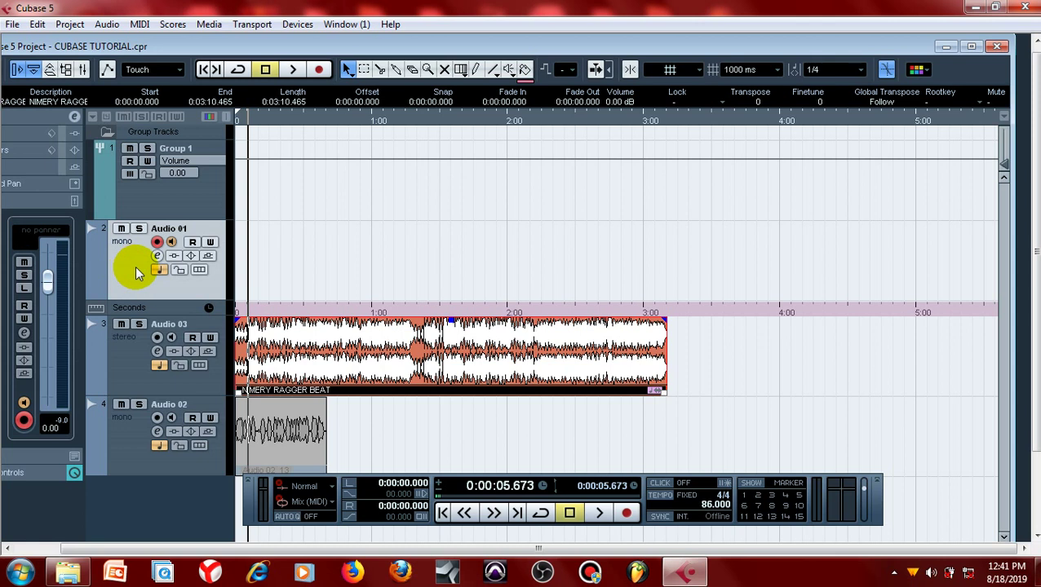
{"action": "left_click", "coordinate": [208, 193]}
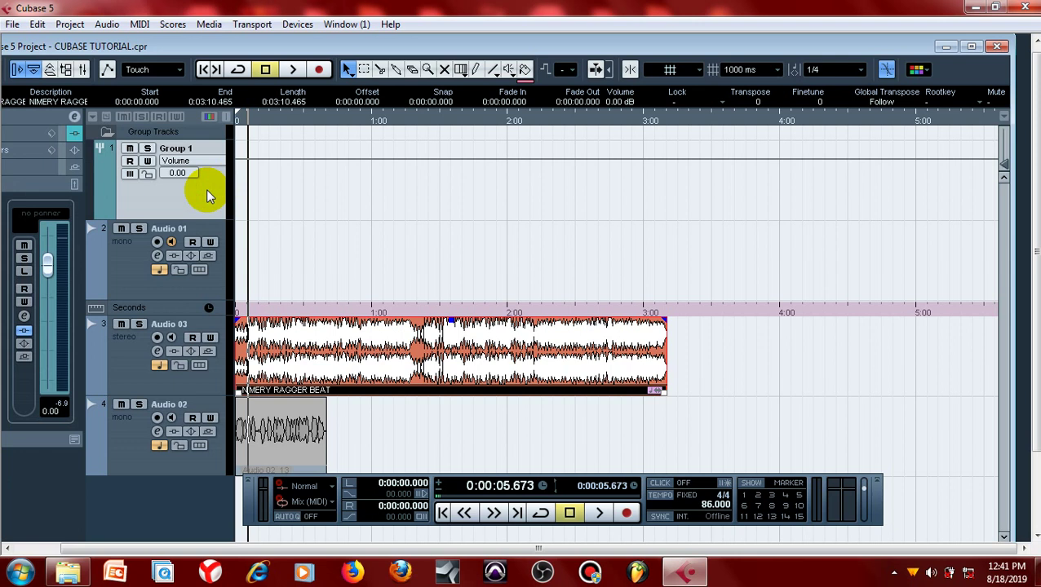
{"action": "left_click", "coordinate": [129, 451]}
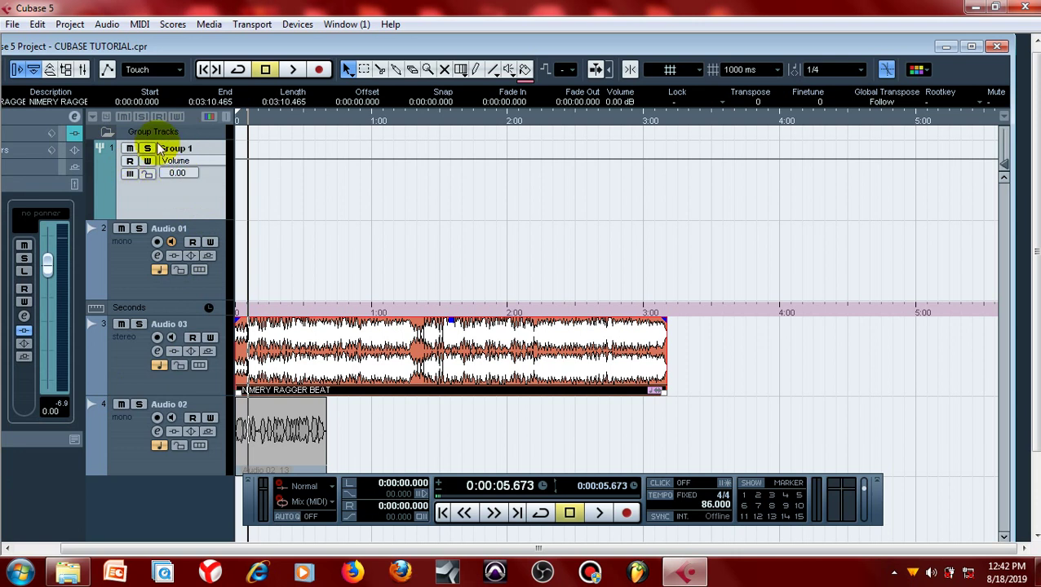
- Add one mono audio track below Audio 02
{"action": "left_click", "coordinate": [128, 447]}
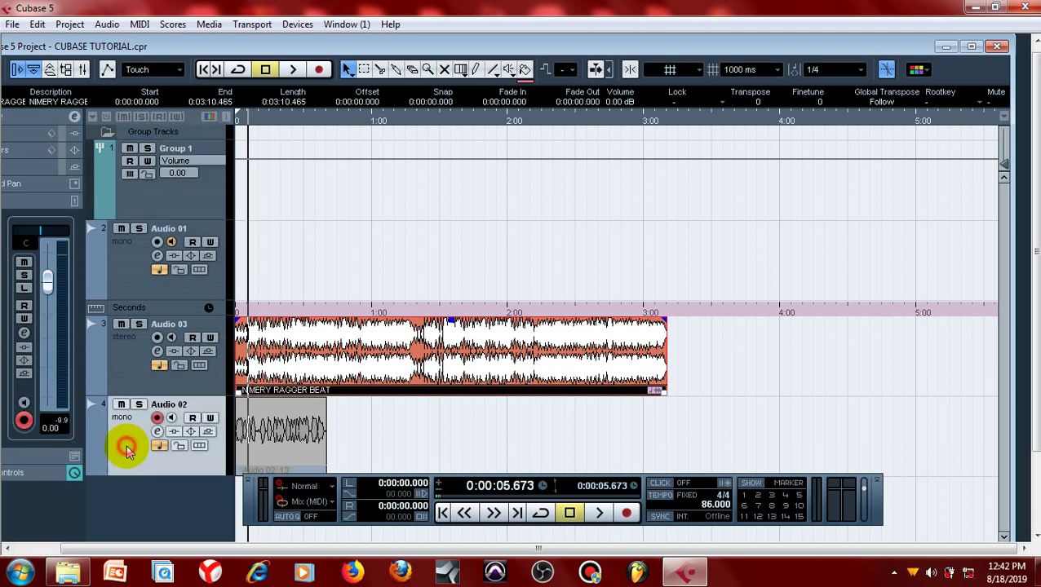
{"action": "right_click", "coordinate": [165, 505]}
{"action": "left_click", "coordinate": [219, 227]}
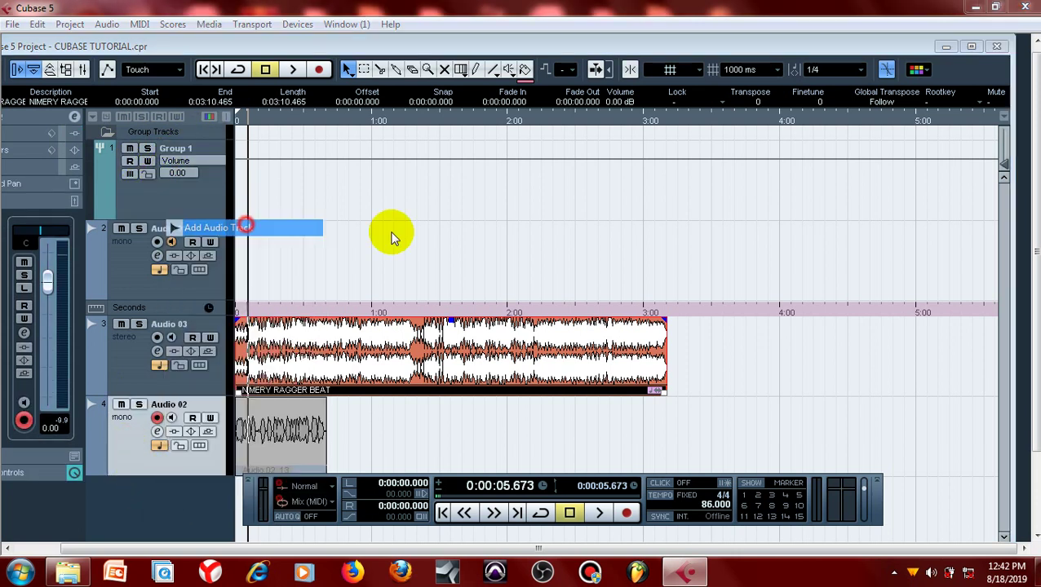
{"action": "left_click", "coordinate": [522, 296]}
{"action": "left_click", "coordinate": [507, 310]}
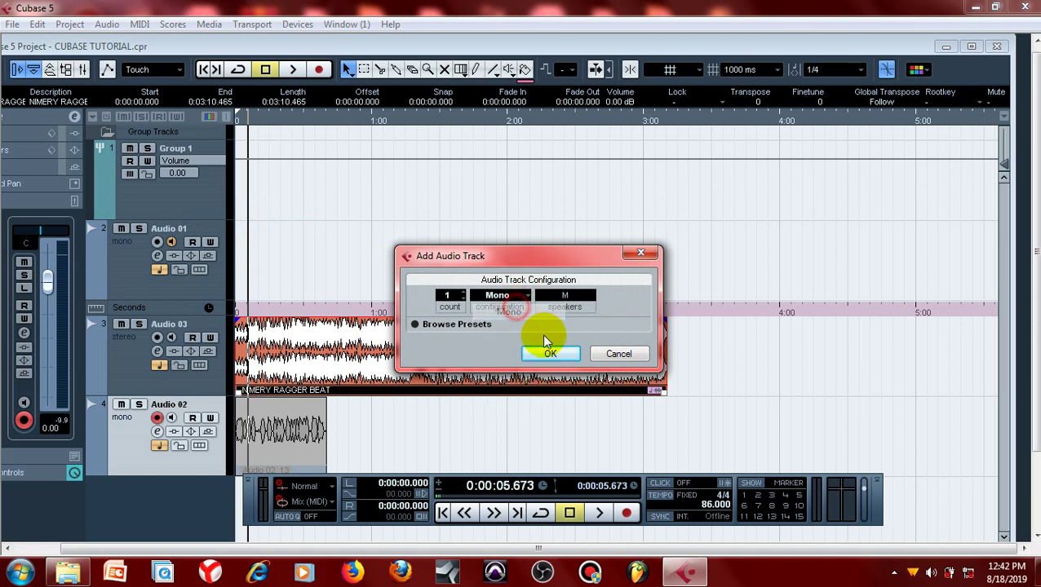
{"action": "left_click", "coordinate": [539, 353]}
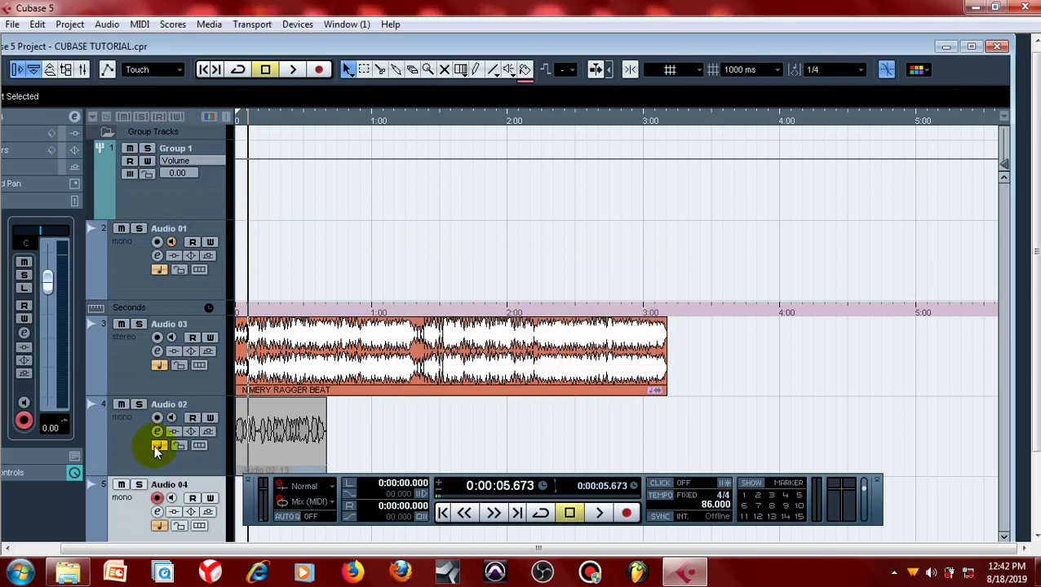
{"action": "left_click", "coordinate": [137, 412]}
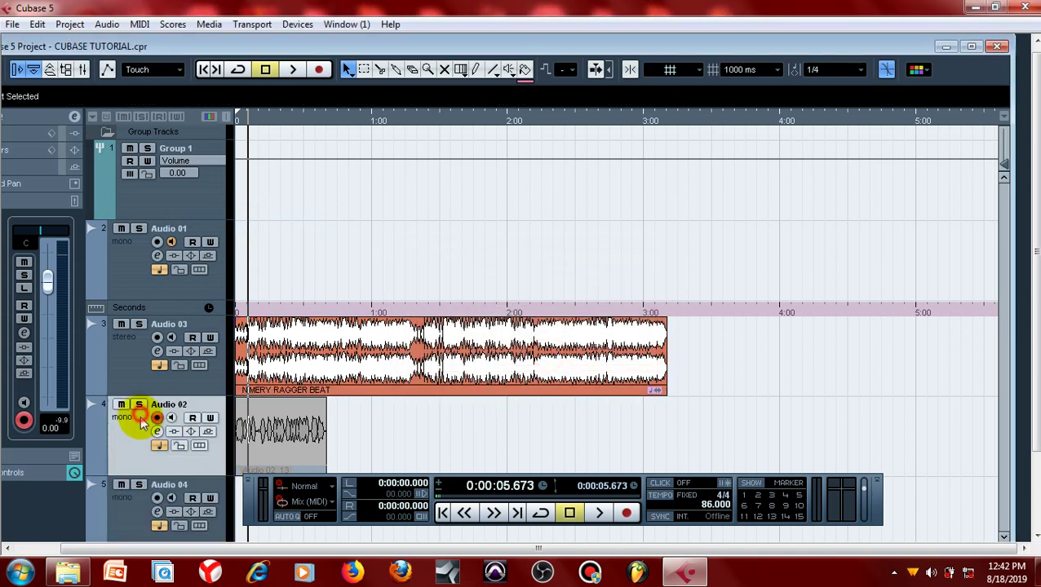
{"action": "left_click", "coordinate": [123, 505]}
{"action": "left_click", "coordinate": [196, 174]}
{"action": "left_click", "coordinate": [134, 269]}
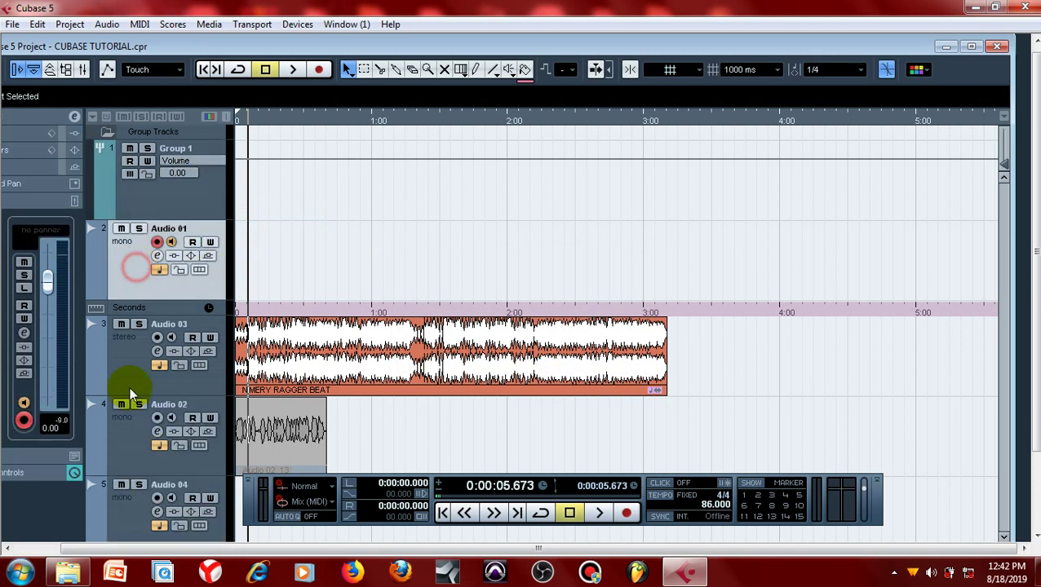
{"action": "left_click", "coordinate": [135, 441]}
{"action": "left_click", "coordinate": [128, 495]}
{"action": "left_click", "coordinate": [130, 446]}
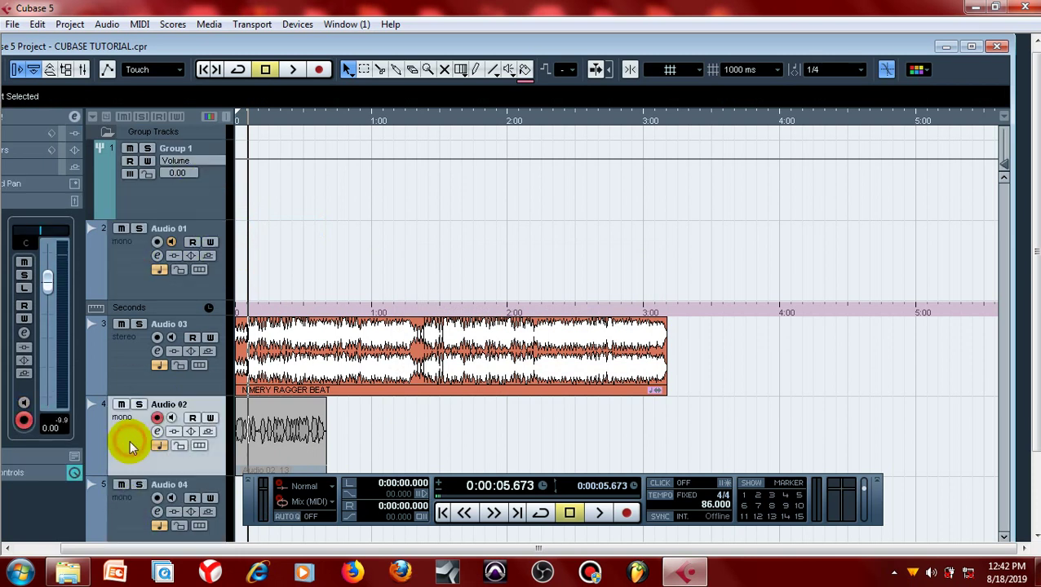
- Look at Group 1's channel settings, and return to the Audio 01 track
{"action": "left_click", "coordinate": [162, 202]}
{"action": "left_click", "coordinate": [74, 117]}
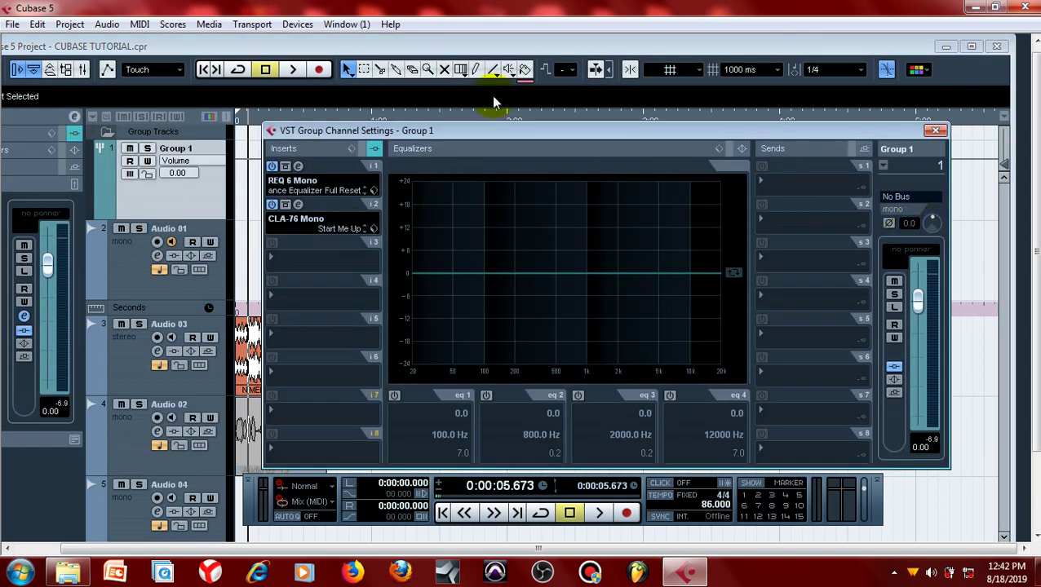
{"action": "left_click", "coordinate": [139, 280]}
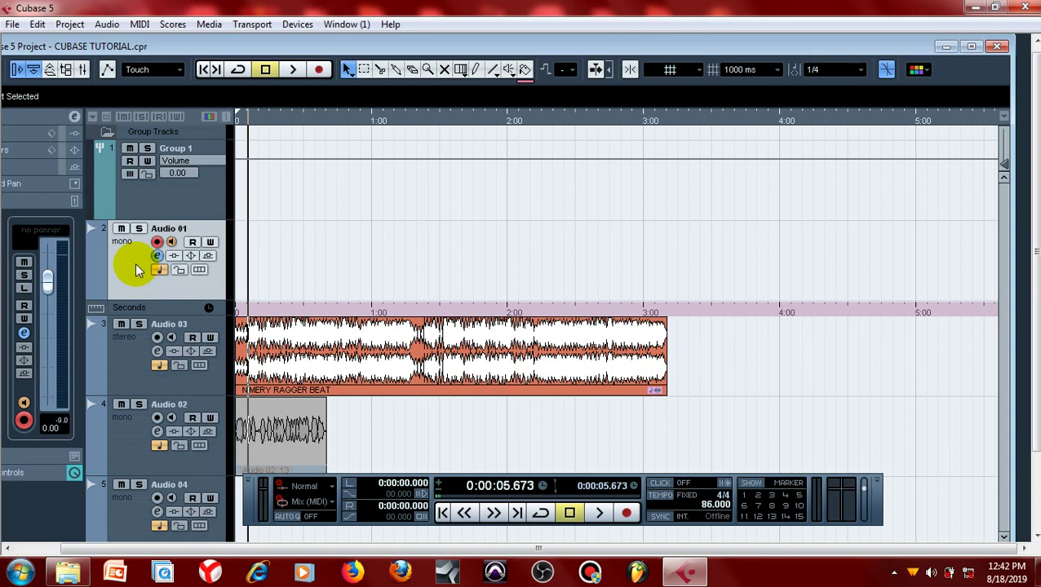
{"action": "left_click", "coordinate": [204, 189]}
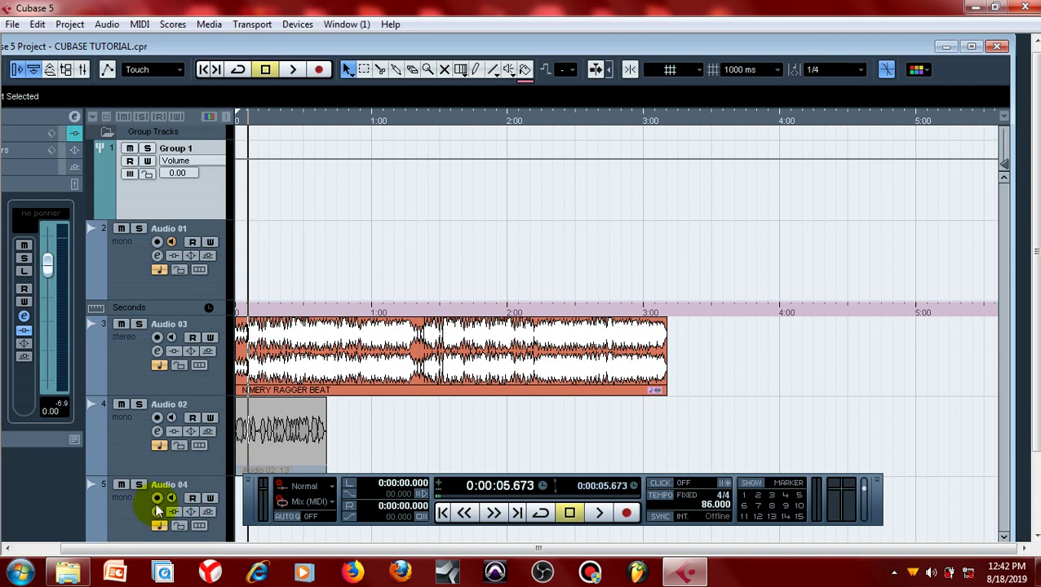
{"action": "left_click", "coordinate": [127, 507]}
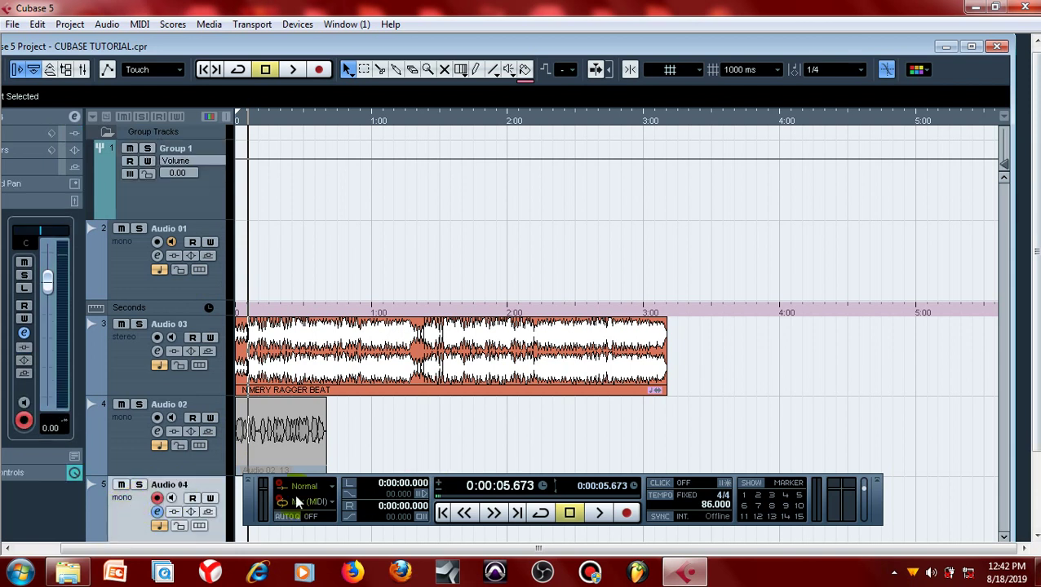
{"action": "left_click", "coordinate": [111, 436]}
{"action": "left_click", "coordinate": [131, 509]}
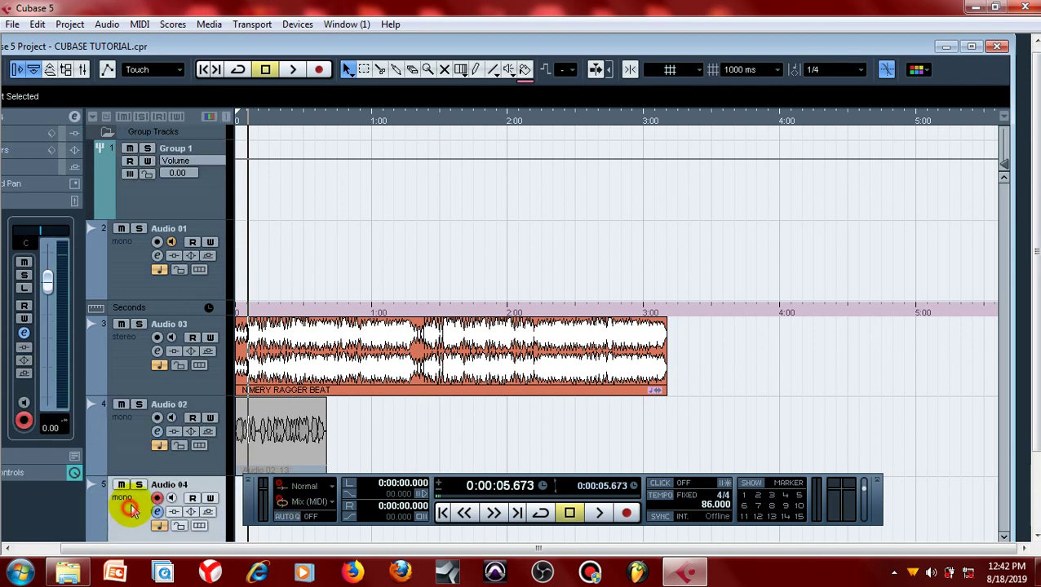
{"action": "left_click", "coordinate": [126, 442]}
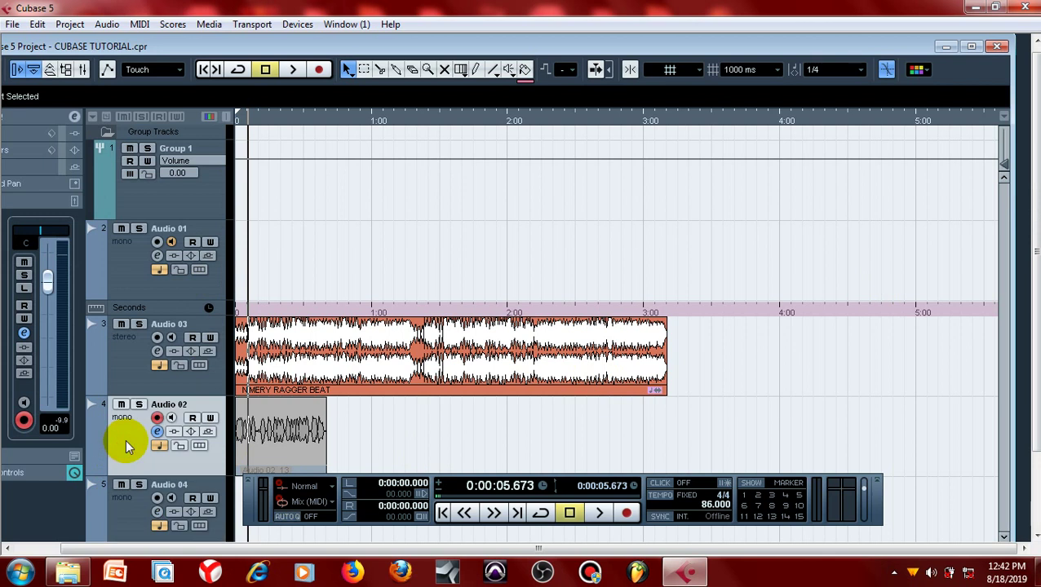
{"action": "left_click", "coordinate": [118, 270]}
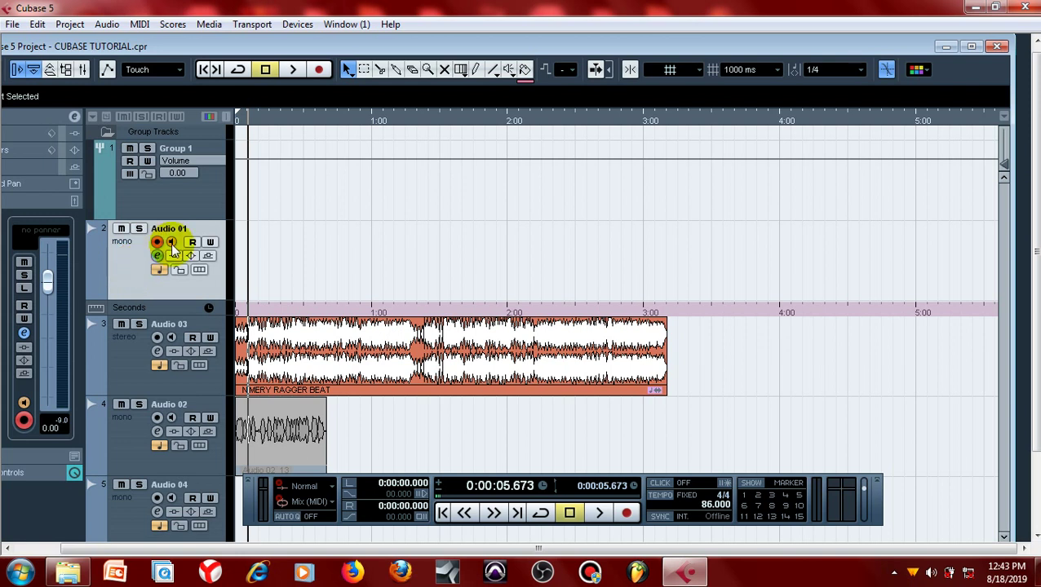
{"action": "left_click", "coordinate": [128, 435]}
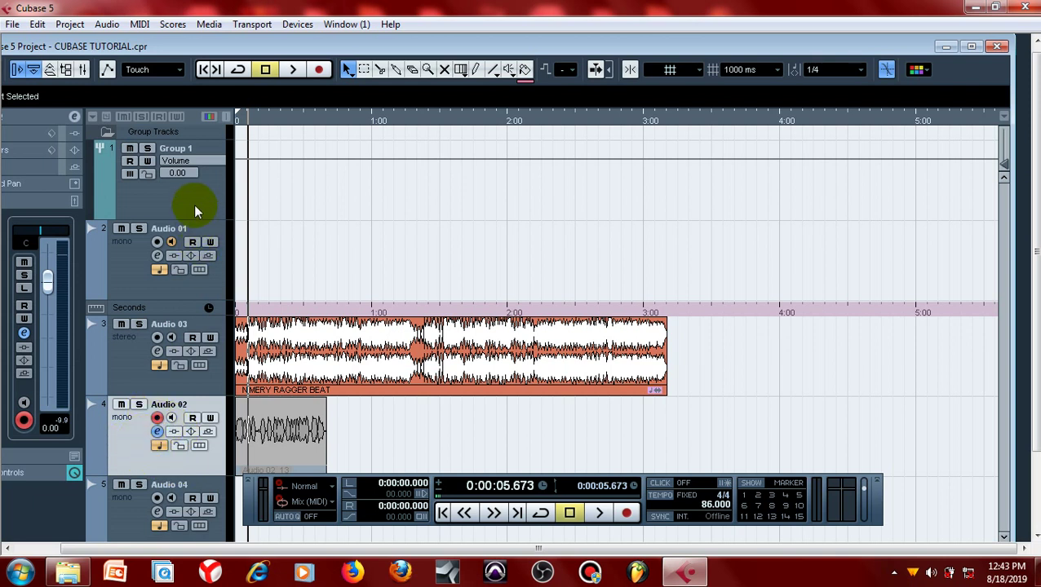
{"action": "left_click", "coordinate": [152, 195]}
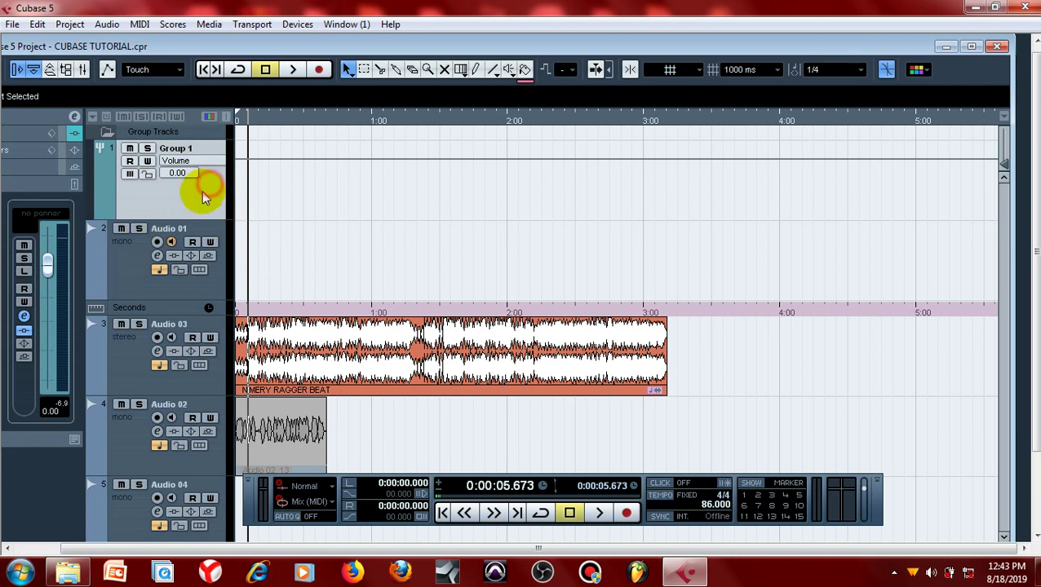
{"action": "left_click", "coordinate": [139, 272]}
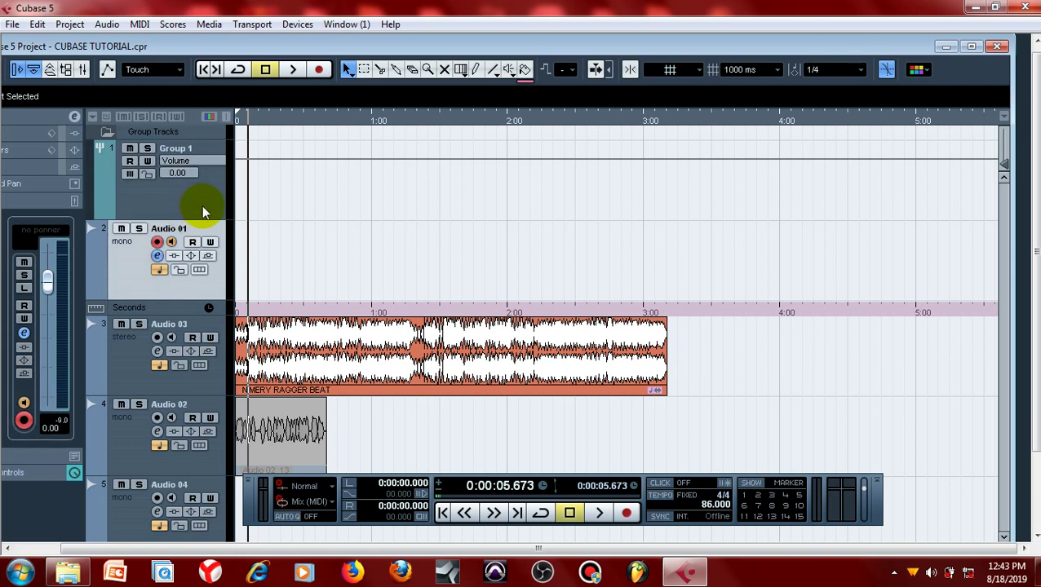
{"action": "left_click", "coordinate": [204, 208]}
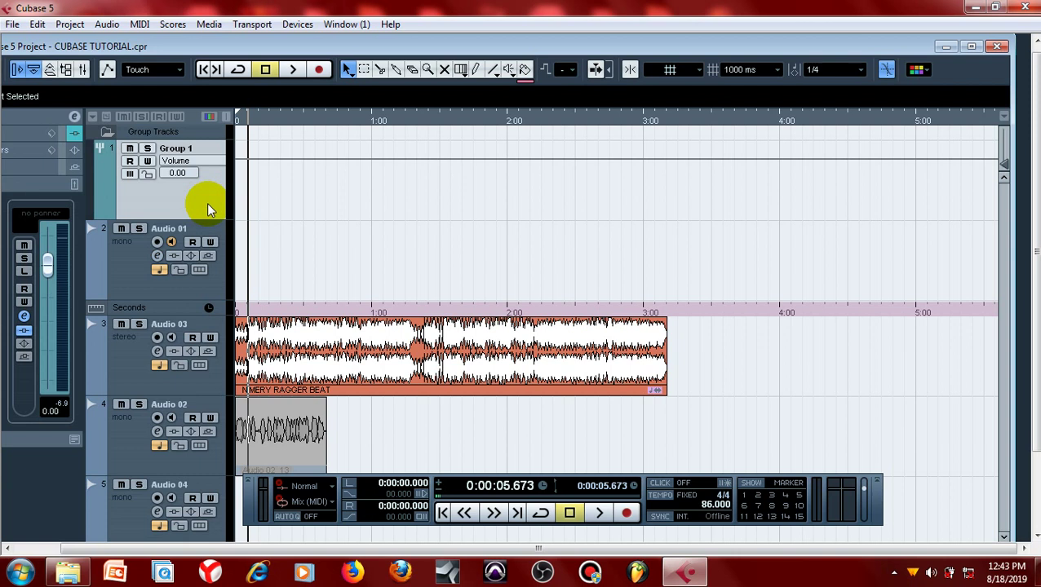
{"action": "left_click", "coordinate": [136, 361]}
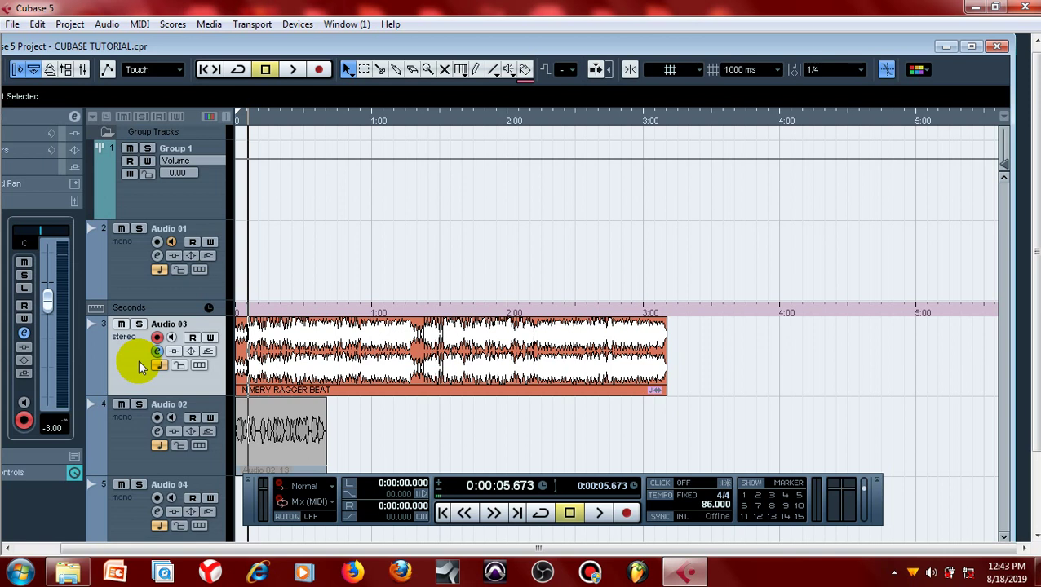
{"action": "left_click", "coordinate": [120, 260]}
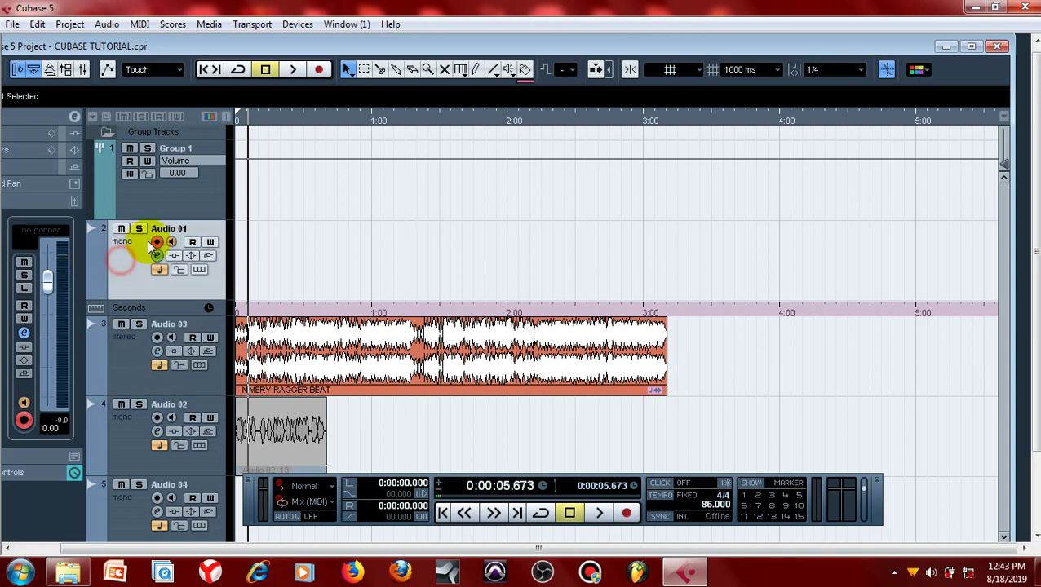
{"action": "left_click", "coordinate": [172, 244]}
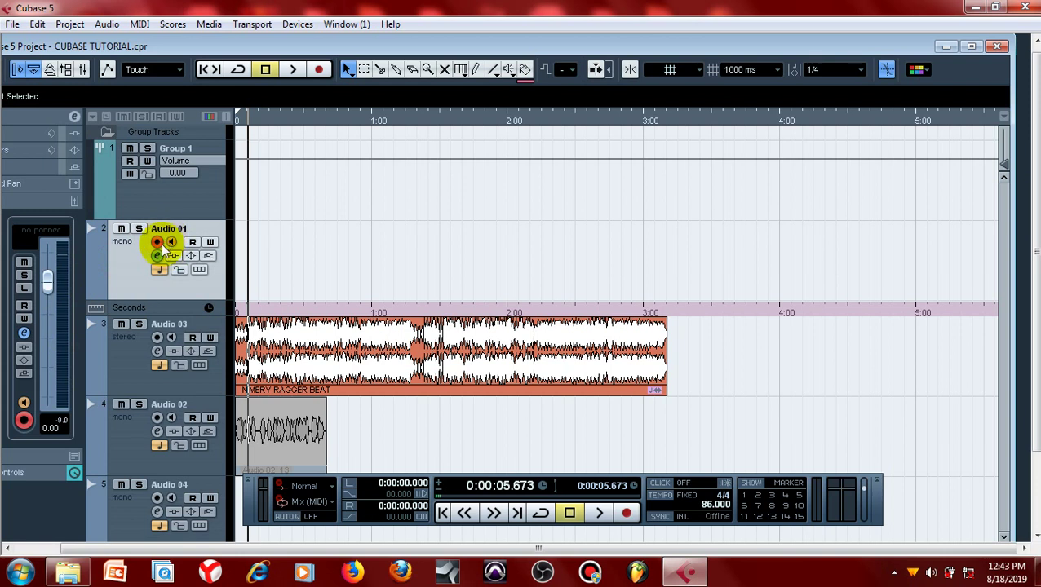
{"action": "left_click", "coordinate": [181, 197]}
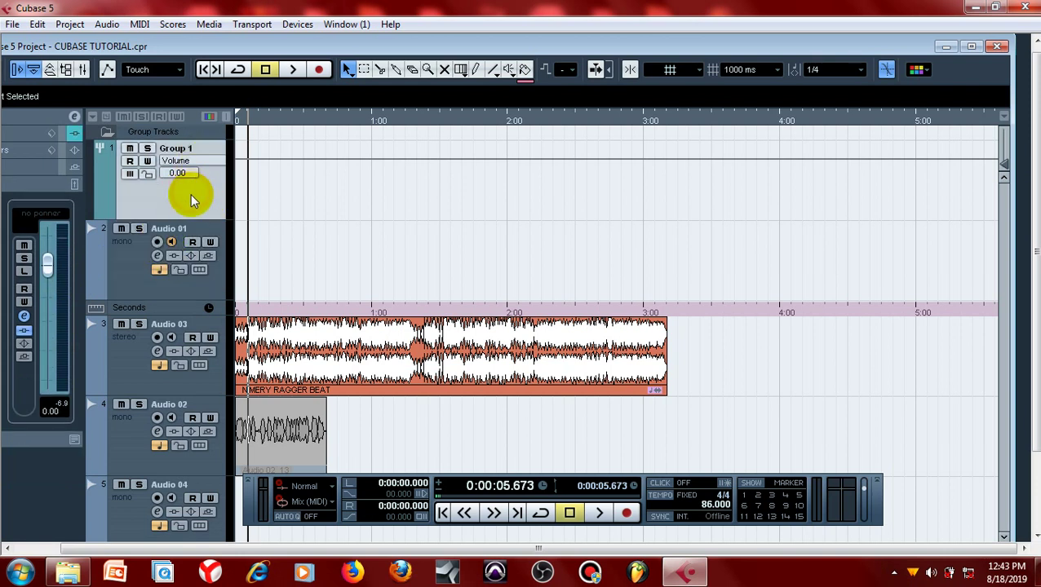
{"action": "left_click", "coordinate": [129, 452]}
{"action": "left_click", "coordinate": [124, 528]}
{"action": "left_click", "coordinate": [128, 453]}
{"action": "left_click", "coordinate": [126, 519]}
{"action": "left_click", "coordinate": [127, 449]}
{"action": "left_click", "coordinate": [124, 506]}
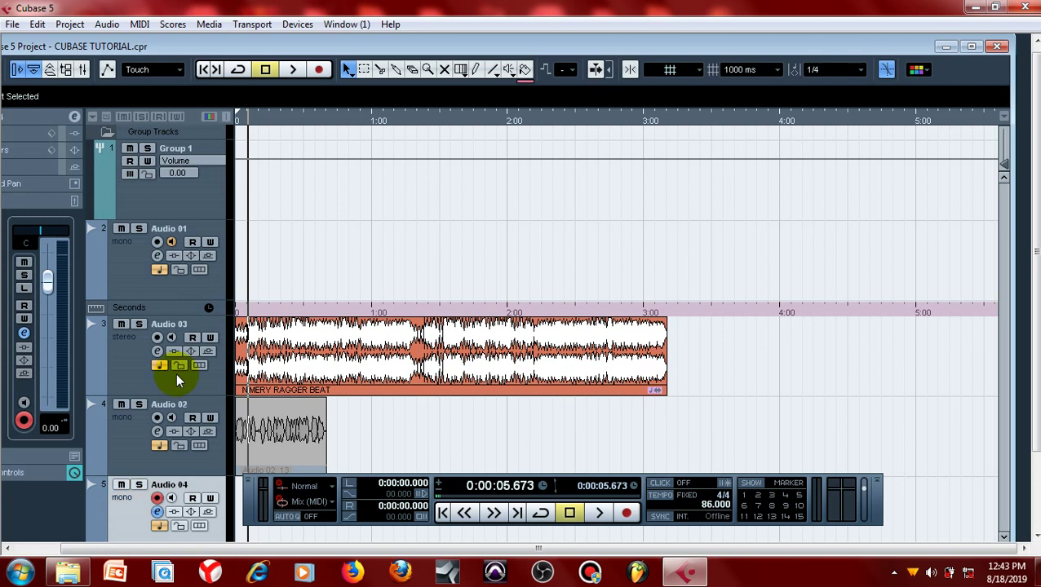
- Examine the output routing options in Group 1's channel settings, keep No Bus selected, and close the settings
{"action": "left_click", "coordinate": [209, 196]}
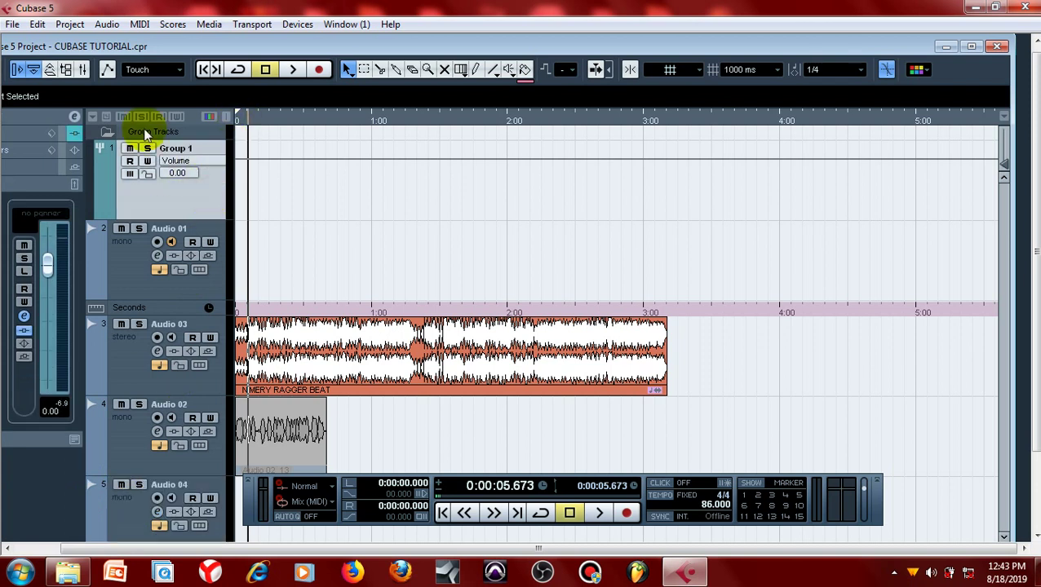
{"action": "left_click", "coordinate": [74, 117]}
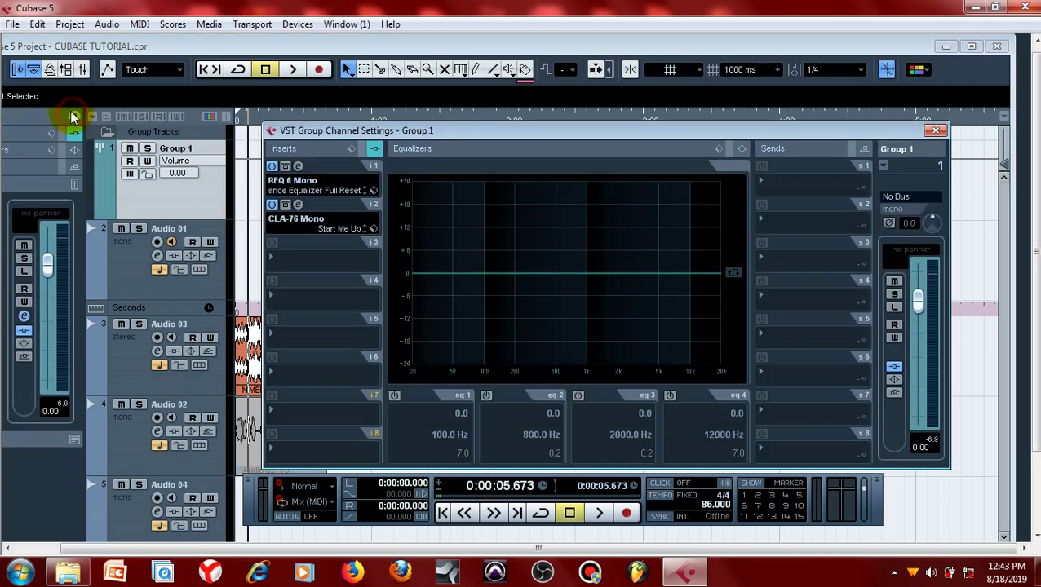
{"action": "left_click", "coordinate": [913, 197]}
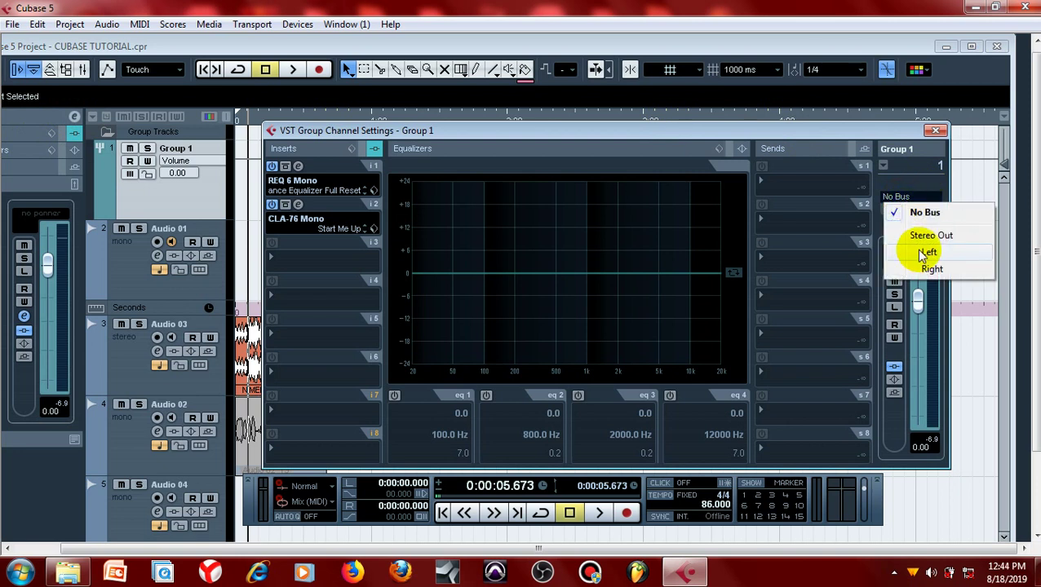
{"action": "left_click", "coordinate": [894, 199]}
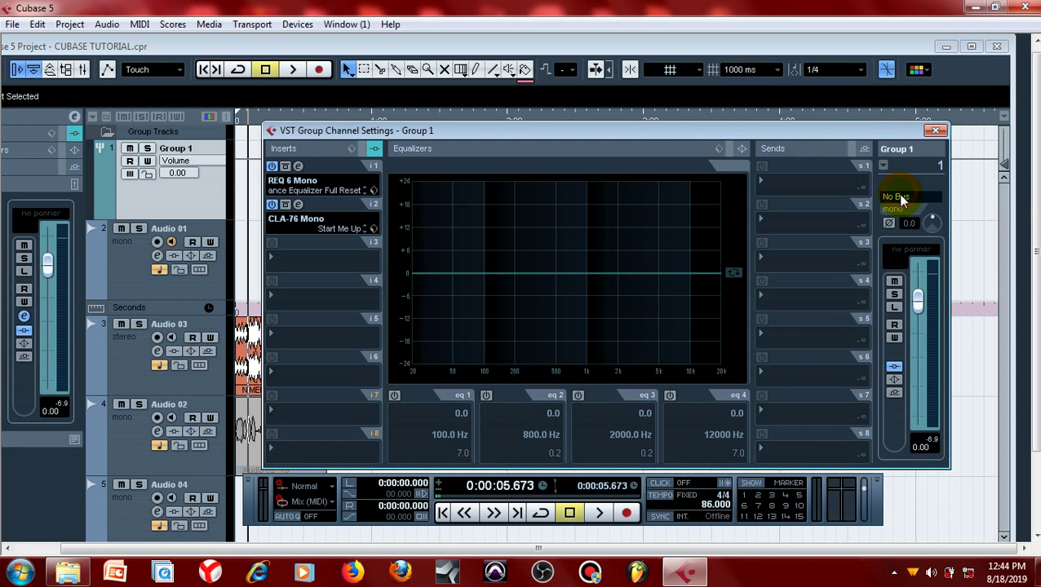
{"action": "left_click", "coordinate": [897, 196]}
{"action": "left_click", "coordinate": [150, 265]}
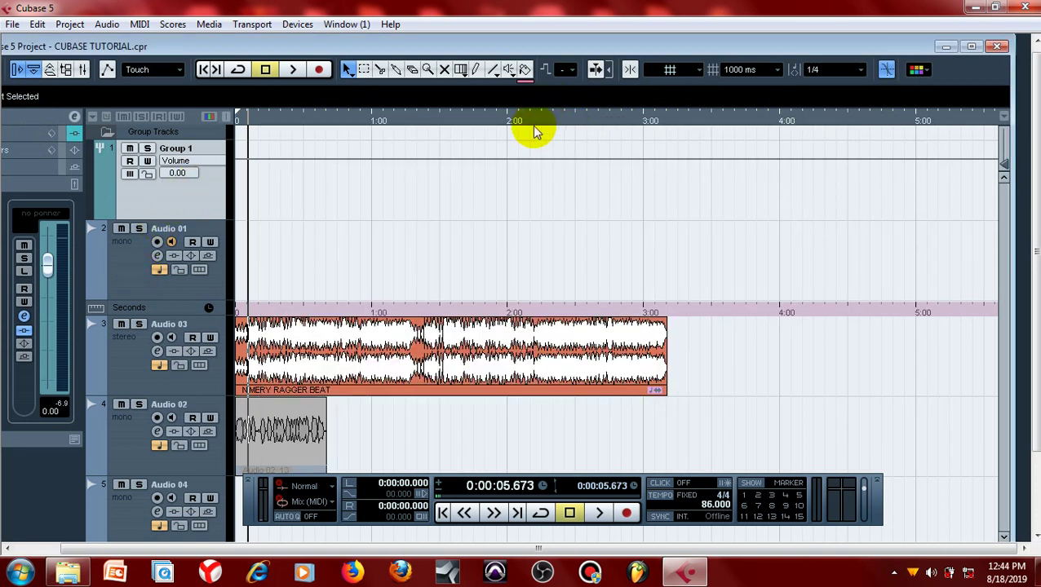
- View the routing of all channels and the Stereo Out channel in the Mixer, and close the Mixer
{"action": "key", "text": "F3"}
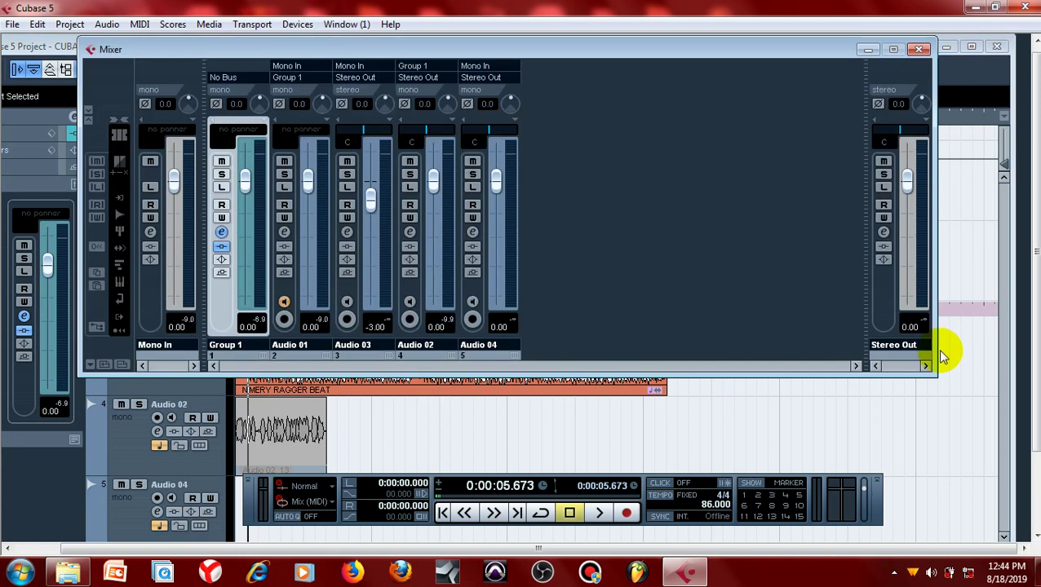
{"action": "left_click", "coordinate": [884, 237]}
{"action": "left_click", "coordinate": [918, 51]}
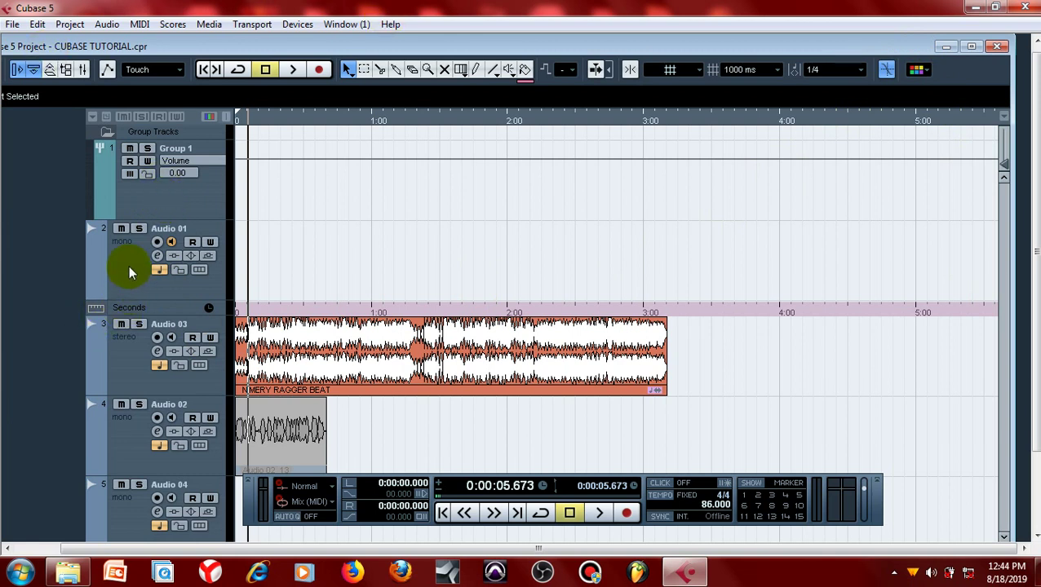
- Reopen Group 1's channel settings to check its available output buses, and close them without changing the routing
{"action": "left_click", "coordinate": [124, 449]}
{"action": "left_click", "coordinate": [204, 193]}
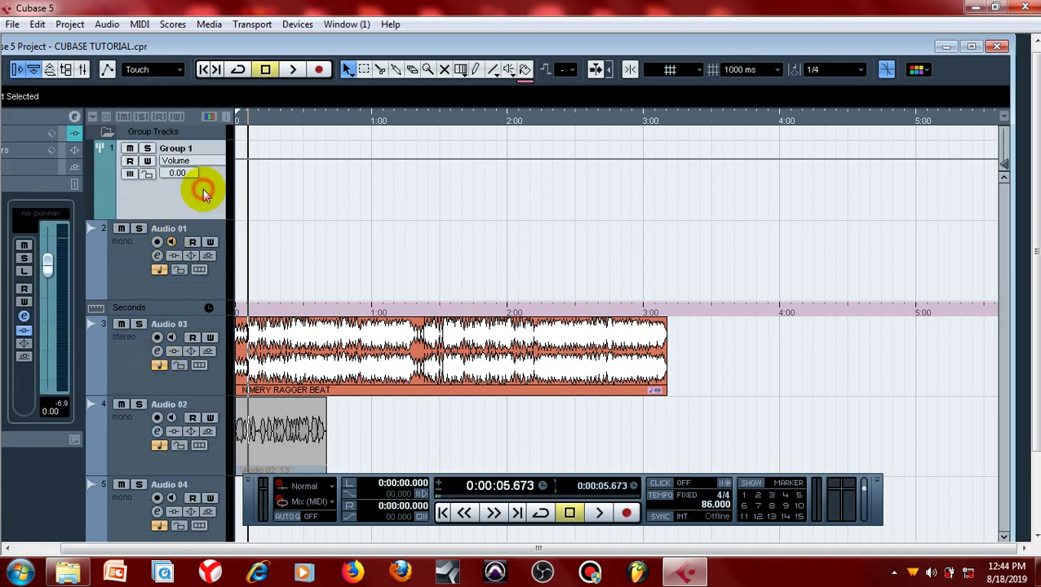
{"action": "left_click", "coordinate": [76, 117]}
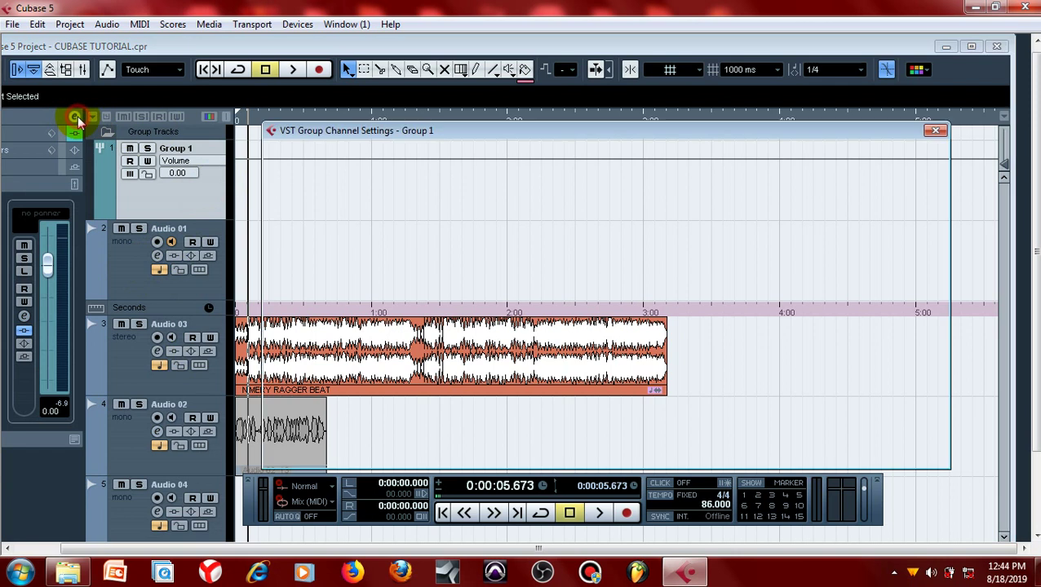
{"action": "left_click", "coordinate": [916, 198]}
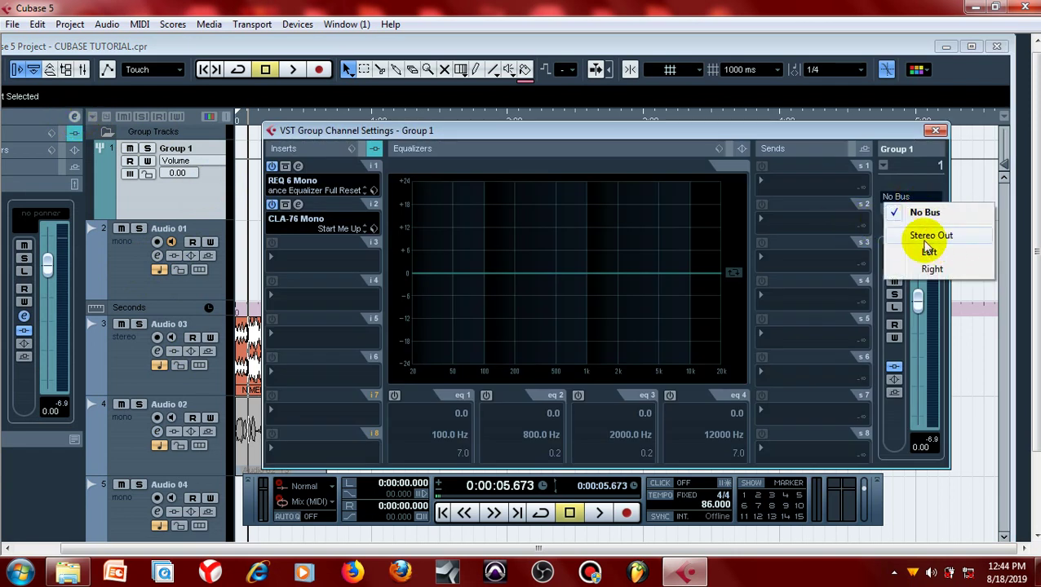
{"action": "left_click", "coordinate": [934, 131]}
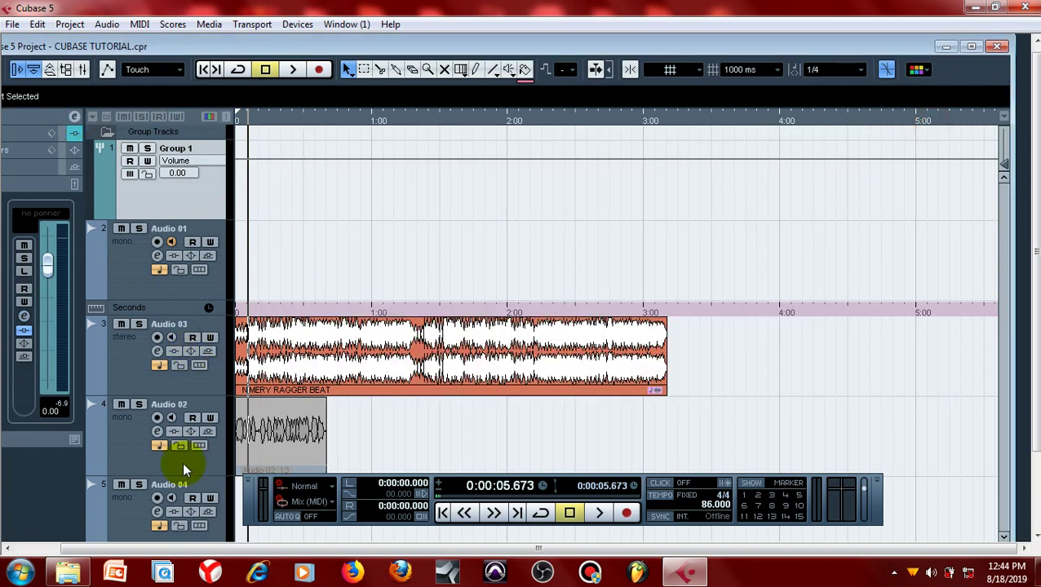
{"action": "left_click", "coordinate": [128, 437]}
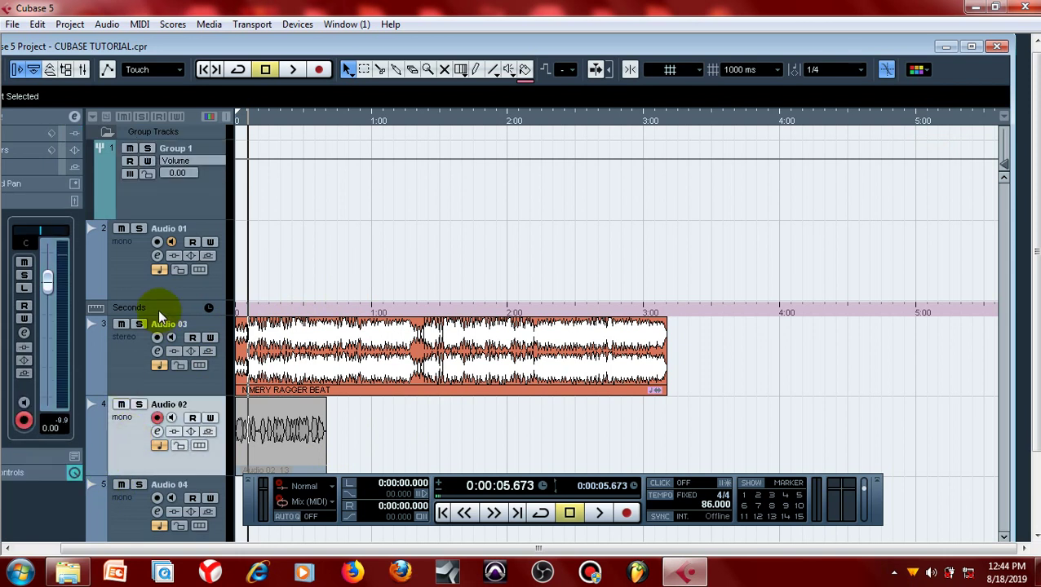
{"action": "left_click", "coordinate": [145, 268]}
{"action": "left_click", "coordinate": [161, 214]}
{"action": "left_click", "coordinate": [124, 272]}
{"action": "left_click", "coordinate": [167, 205]}
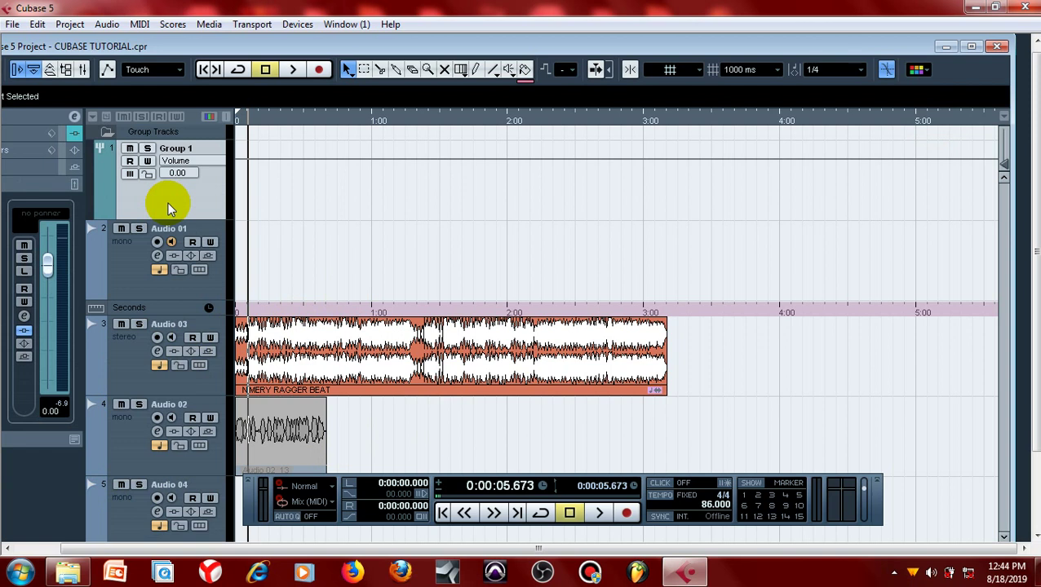
{"action": "left_click", "coordinate": [146, 256]}
{"action": "left_click", "coordinate": [172, 192]}
{"action": "left_click", "coordinate": [134, 441]}
{"action": "left_click", "coordinate": [134, 508]}
{"action": "left_click", "coordinate": [122, 444]}
{"action": "left_click", "coordinate": [134, 504]}
{"action": "left_click", "coordinate": [131, 457]}
{"action": "left_click", "coordinate": [131, 502]}
{"action": "left_click", "coordinate": [129, 458]}
{"action": "left_click", "coordinate": [131, 504]}
- Set the input routing of the Audio 02 track to Mono In in its channel settings
{"action": "left_click", "coordinate": [124, 449]}
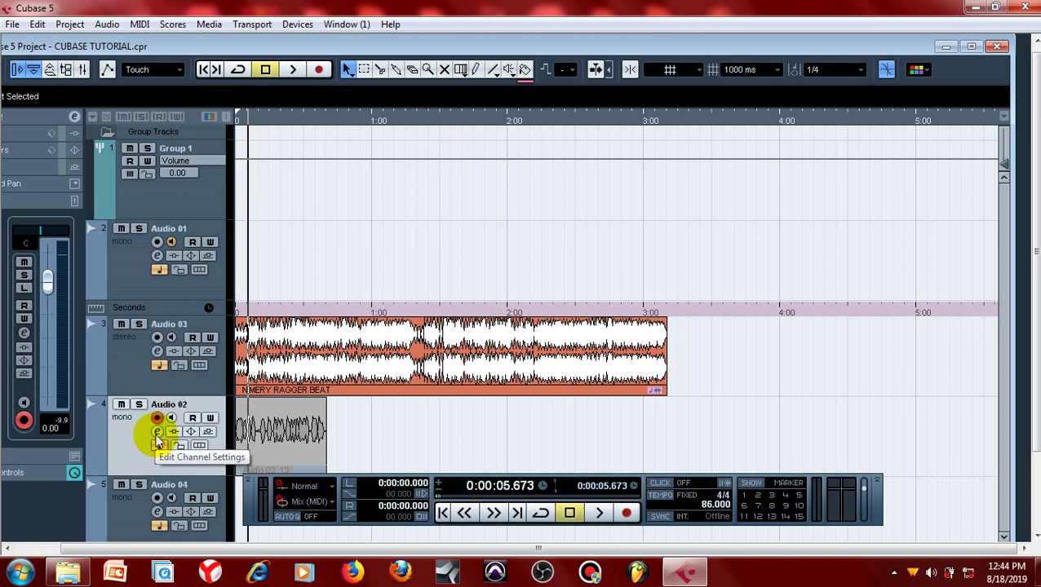
{"action": "left_click", "coordinate": [156, 434]}
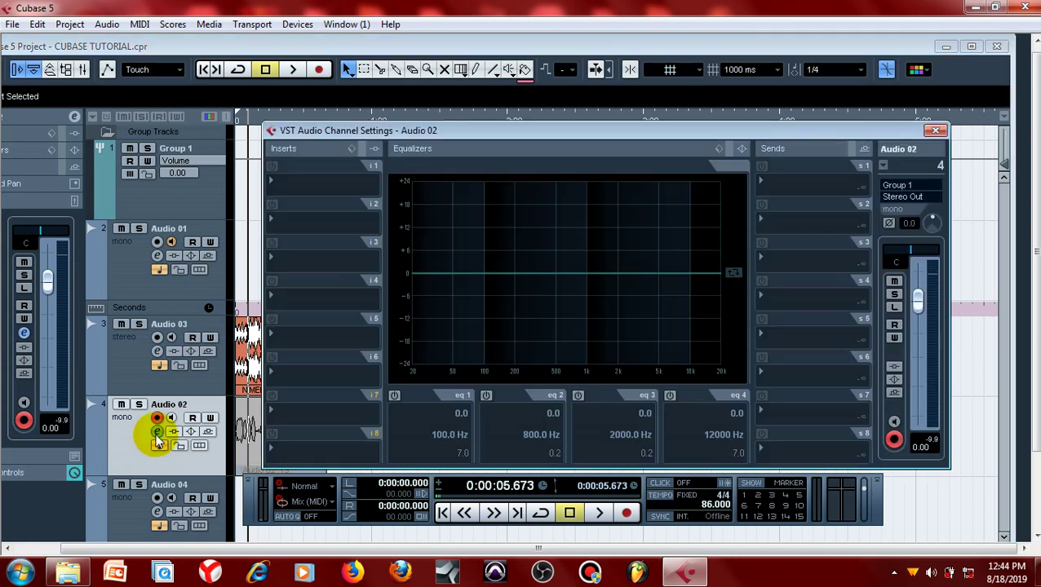
{"action": "left_click", "coordinate": [897, 187]}
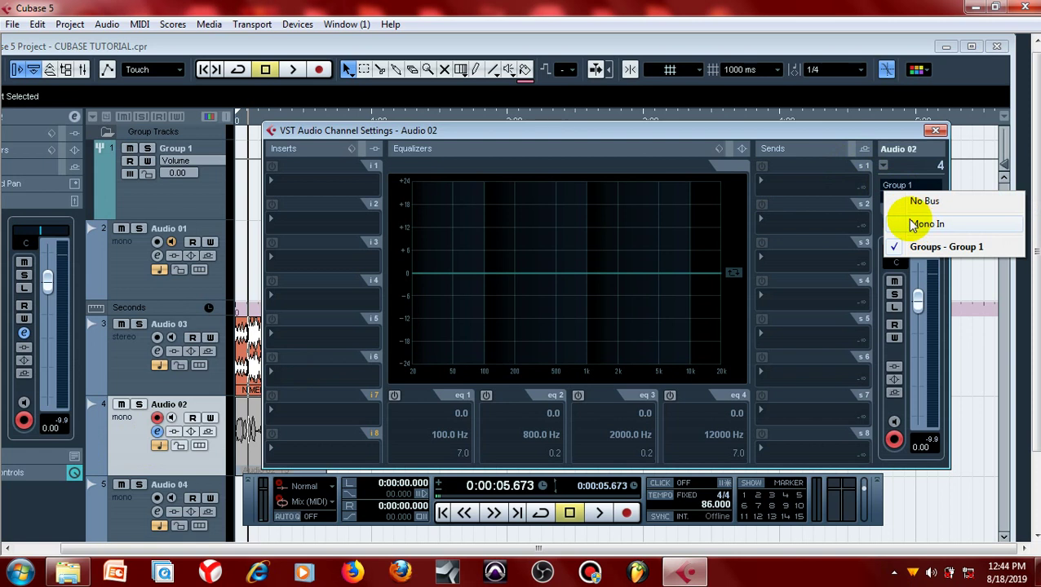
{"action": "left_click", "coordinate": [907, 223]}
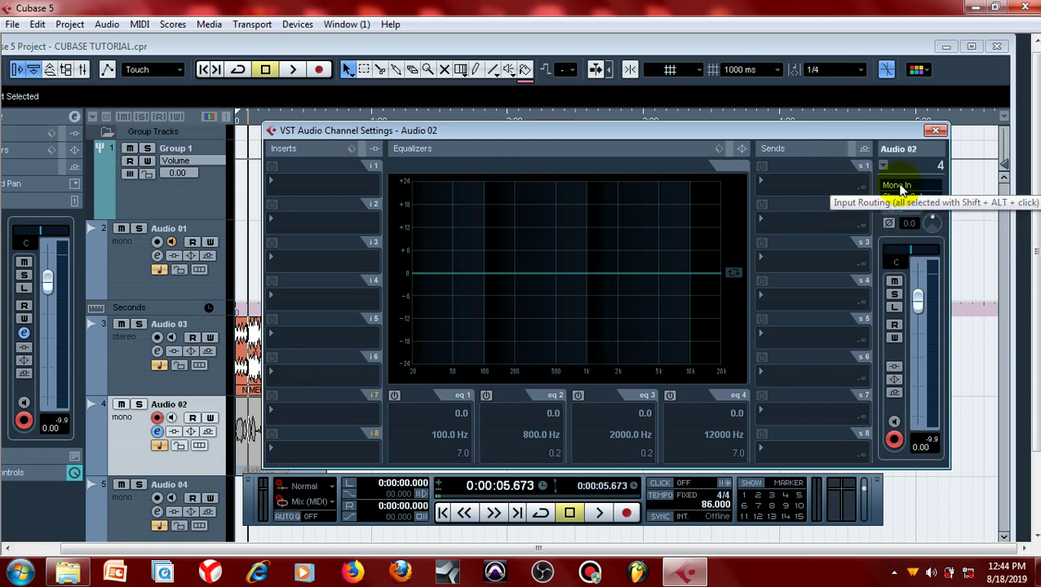
{"action": "left_click", "coordinate": [131, 513]}
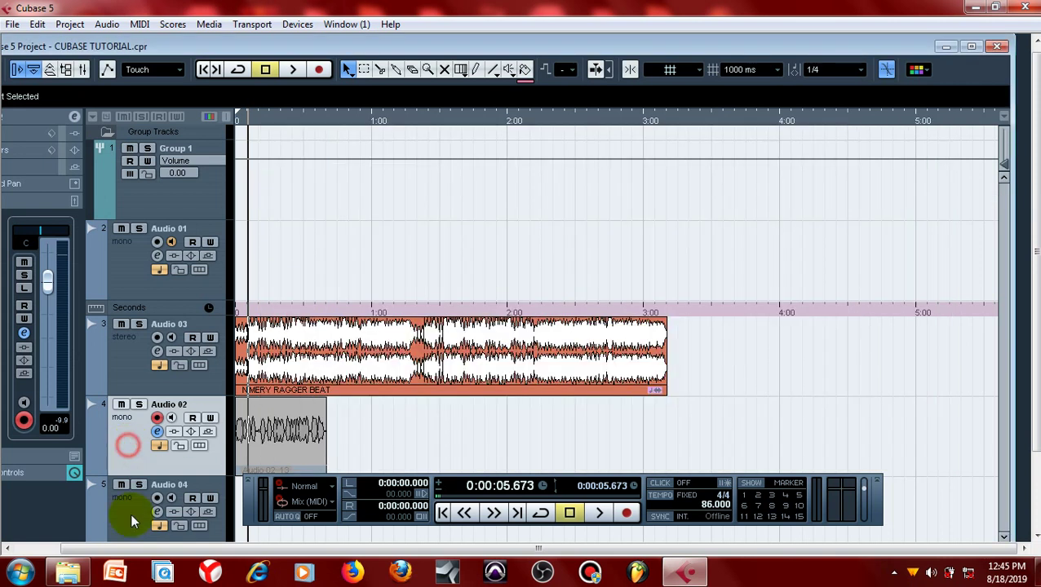
{"action": "left_click", "coordinate": [131, 451]}
{"action": "left_click", "coordinate": [132, 503]}
{"action": "left_click", "coordinate": [128, 448]}
{"action": "left_click", "coordinate": [130, 513]}
{"action": "left_click", "coordinate": [132, 452]}
{"action": "left_click", "coordinate": [131, 497]}
- Set the input routing of the Audio 02 track to Group 1 in its channel settings
{"action": "left_click", "coordinate": [130, 439]}
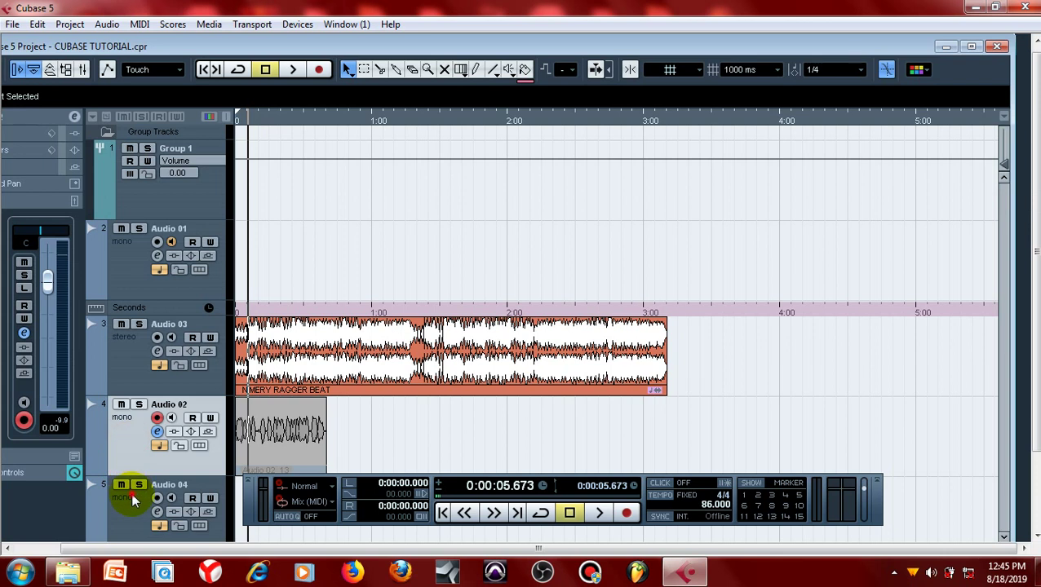
{"action": "left_click", "coordinate": [156, 432]}
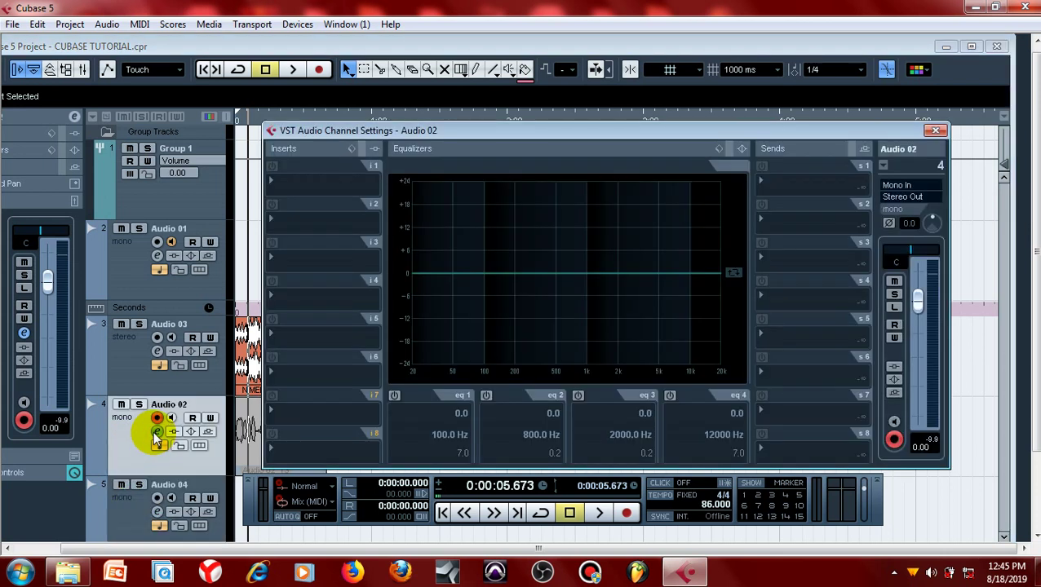
{"action": "left_click", "coordinate": [178, 194]}
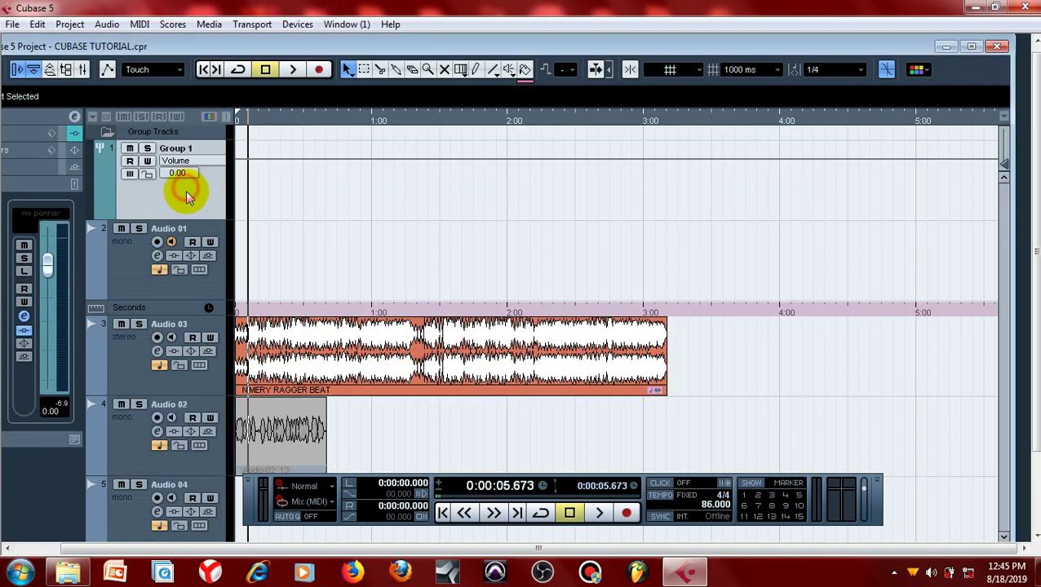
{"action": "left_click", "coordinate": [134, 440]}
{"action": "left_click", "coordinate": [157, 431]}
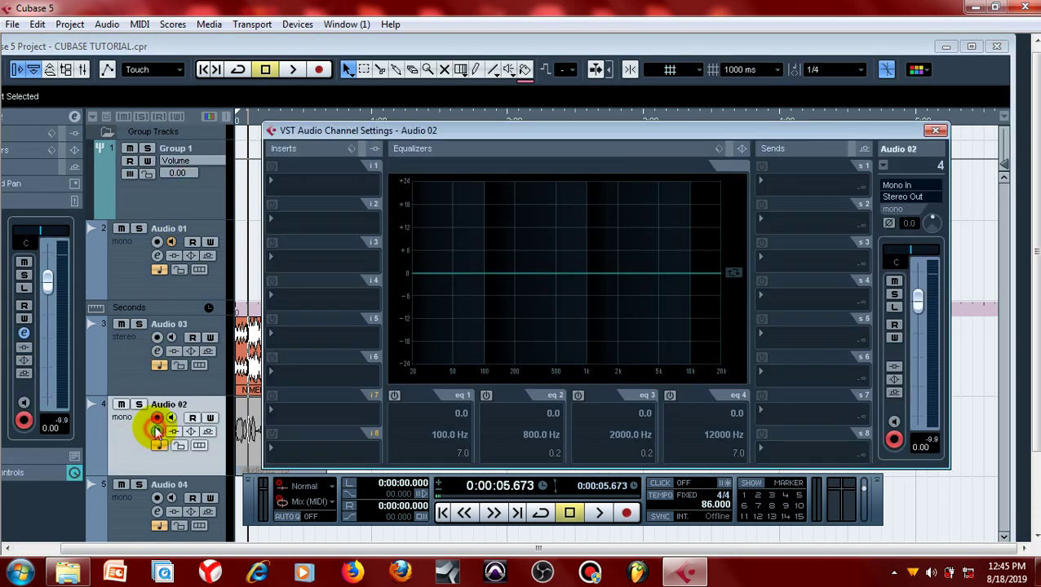
{"action": "left_click", "coordinate": [894, 185]}
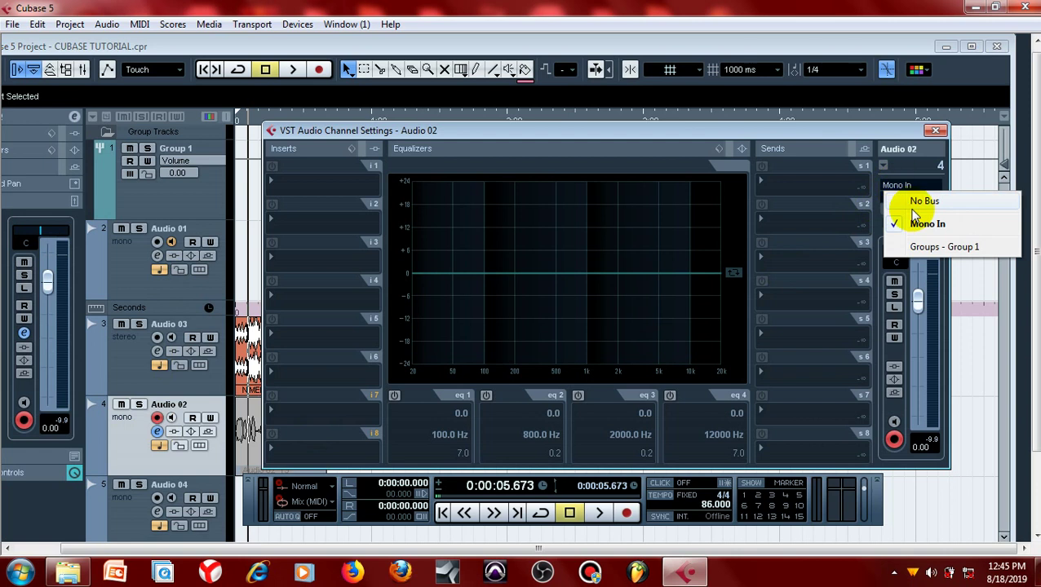
{"action": "left_click", "coordinate": [934, 248]}
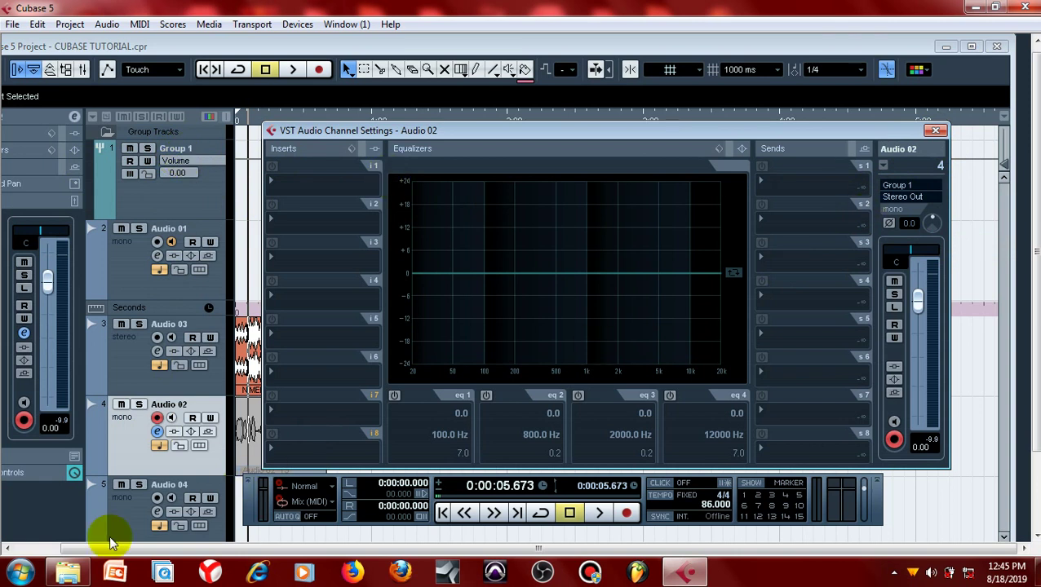
- Leave Audio 02's channel settings and look at Group 1's channel settings without changing them
{"action": "left_click", "coordinate": [131, 445]}
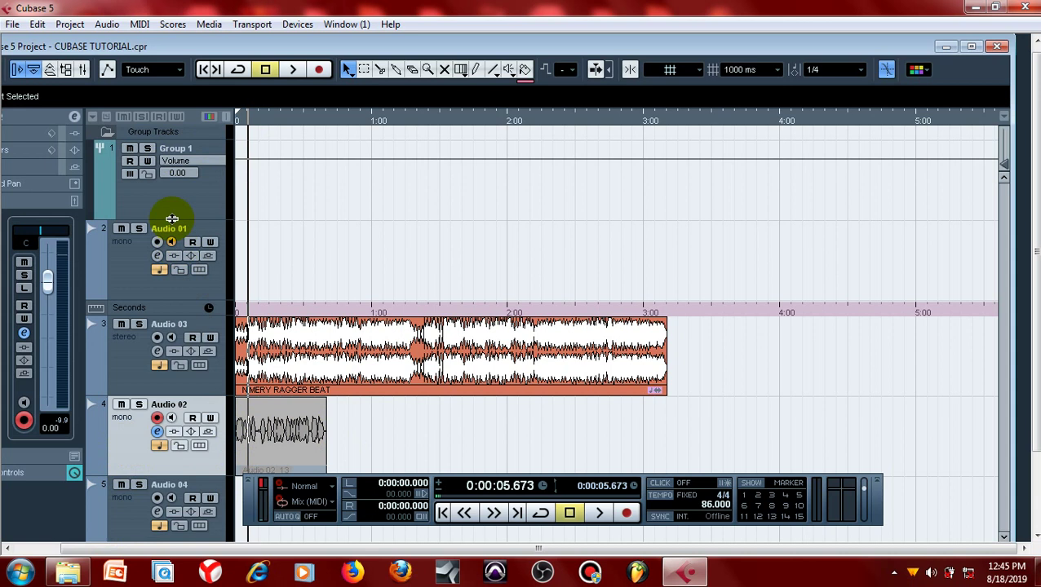
{"action": "left_click", "coordinate": [158, 194]}
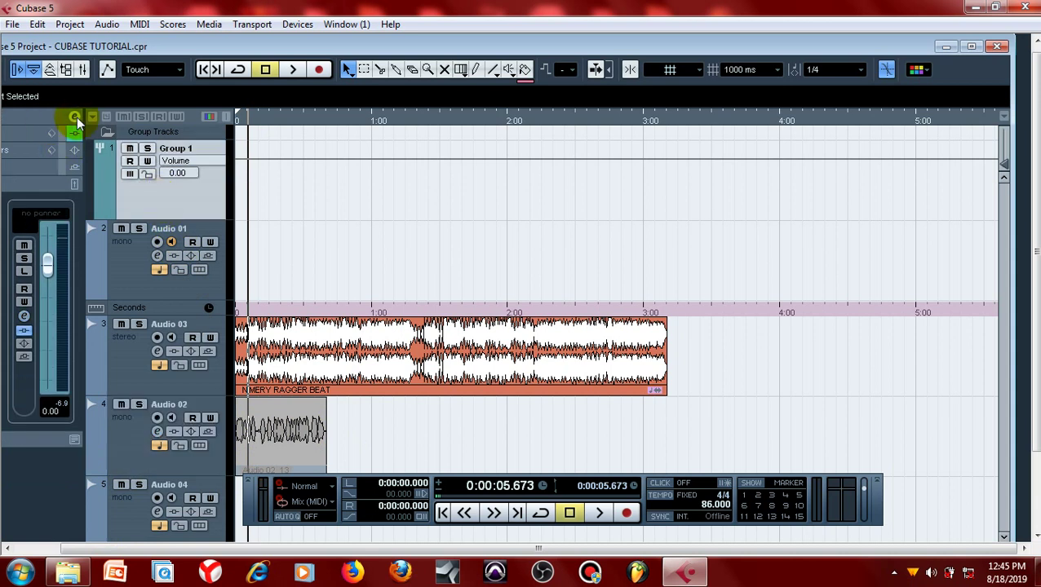
{"action": "left_click", "coordinate": [75, 117]}
{"action": "left_click", "coordinate": [935, 130]}
{"action": "left_click", "coordinate": [129, 443]}
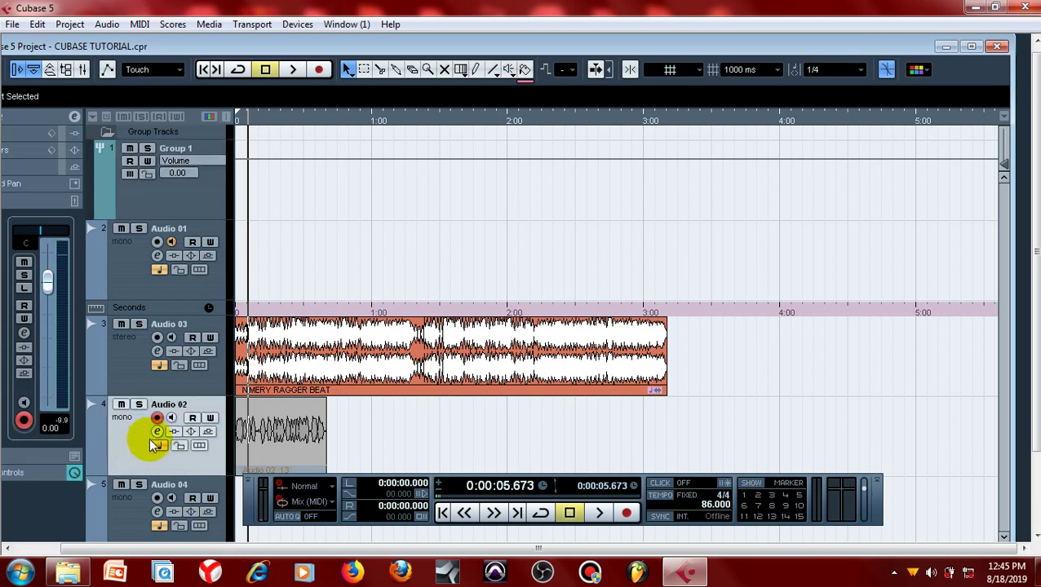
{"action": "left_click", "coordinate": [203, 195]}
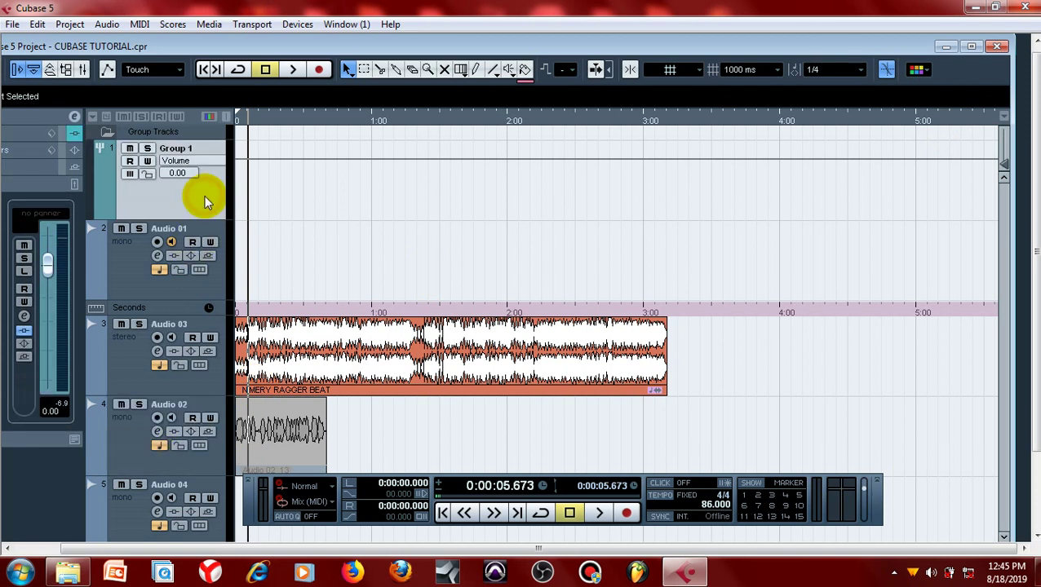
{"action": "left_click", "coordinate": [204, 197]}
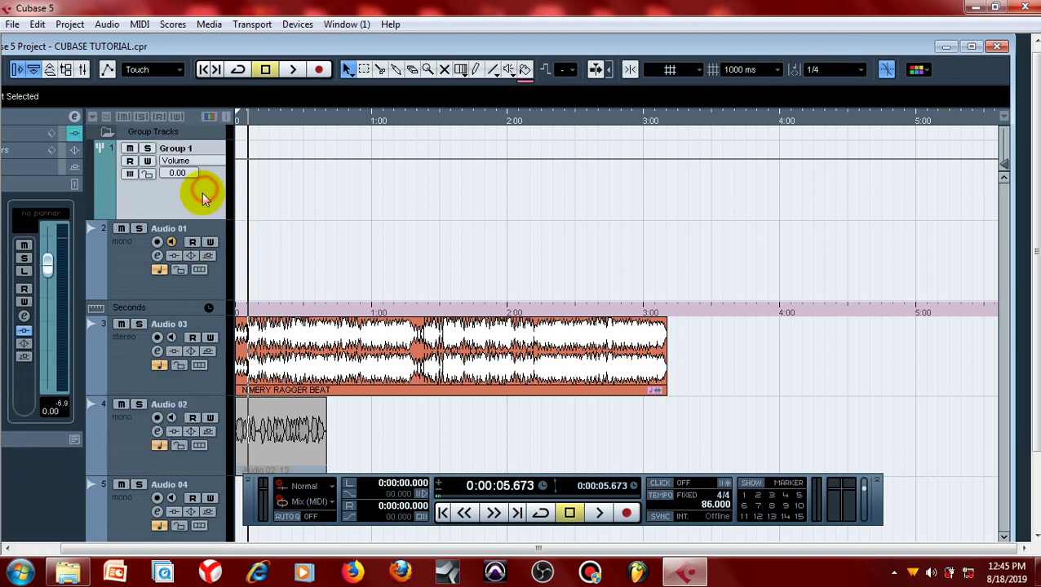
{"action": "left_click", "coordinate": [132, 251]}
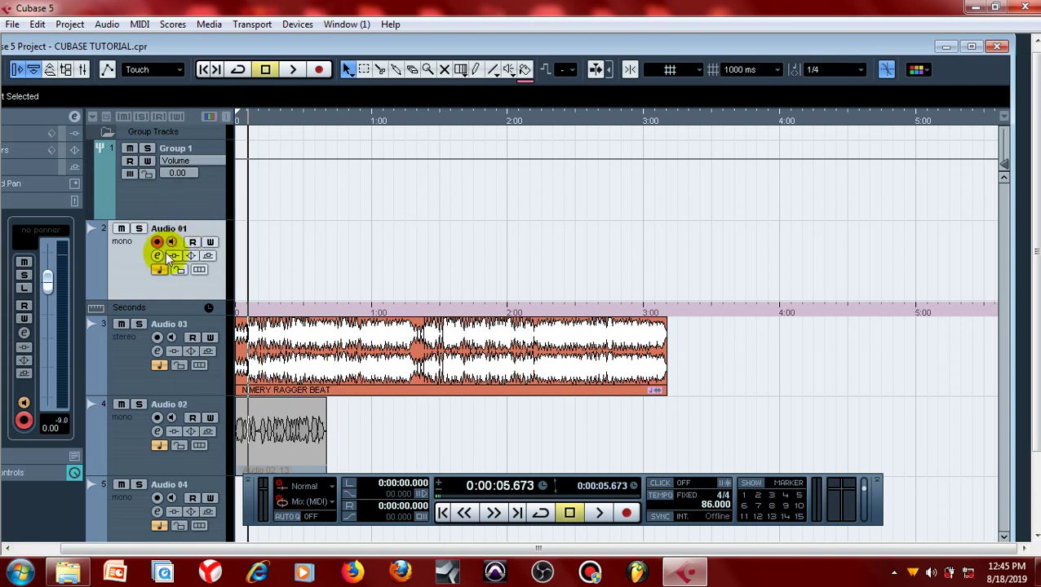
- Mute the beat clip on Audio 03 and unmute the vocal clip on Audio 02 with the Mute tool
{"action": "left_click", "coordinate": [135, 448]}
{"action": "left_click", "coordinate": [444, 69]}
{"action": "left_click", "coordinate": [316, 368]}
{"action": "left_click", "coordinate": [287, 441]}
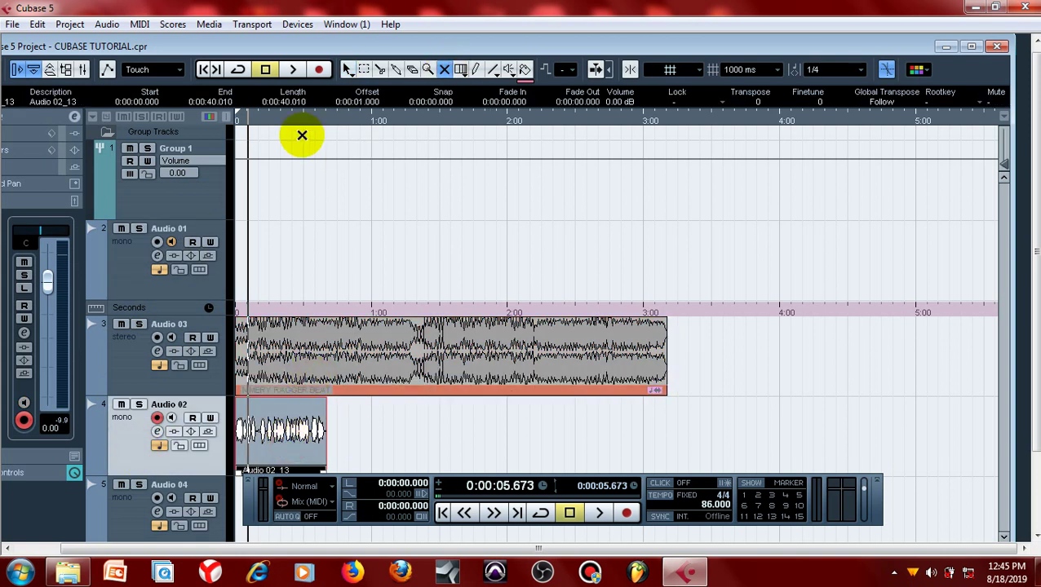
- Play the project from the beginning to check what the Audio 02 track receives, stop playback and return to the Object Selection tool
{"action": "key", "text": "h"}
{"action": "key", "text": "h"}
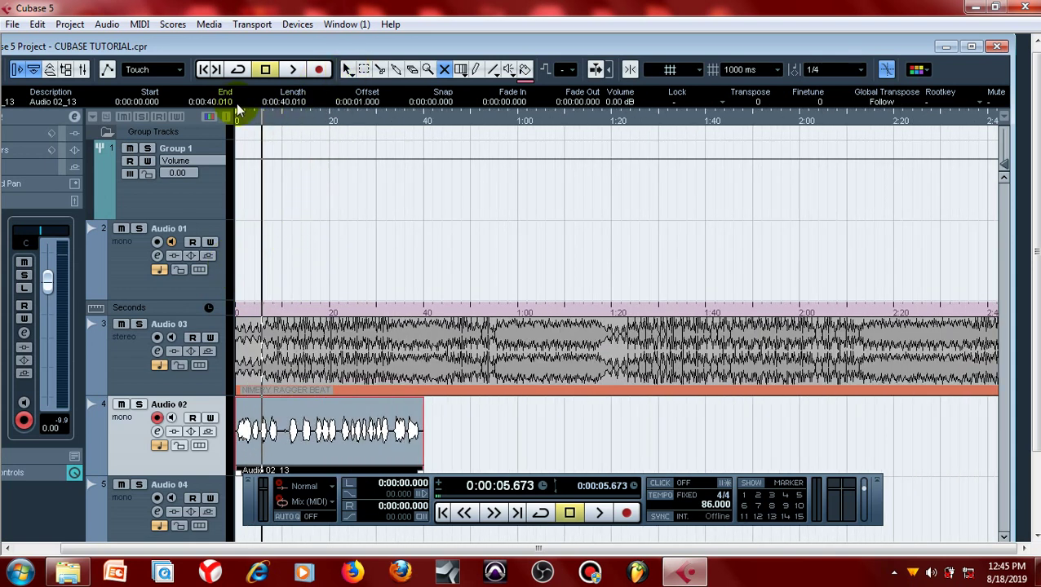
{"action": "key", "text": "Home"}
{"action": "key", "text": "space"}
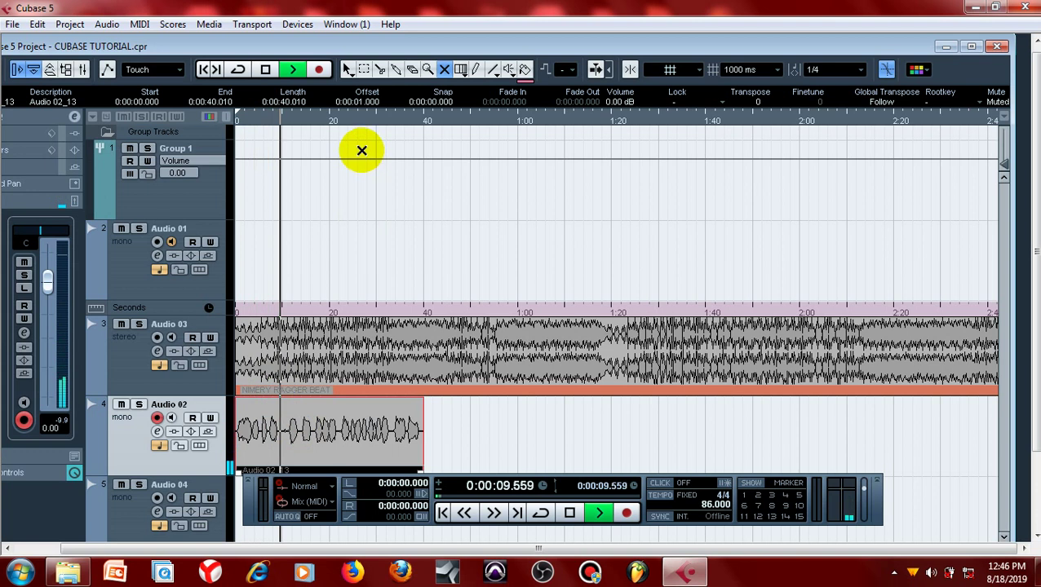
{"action": "key", "text": "space"}
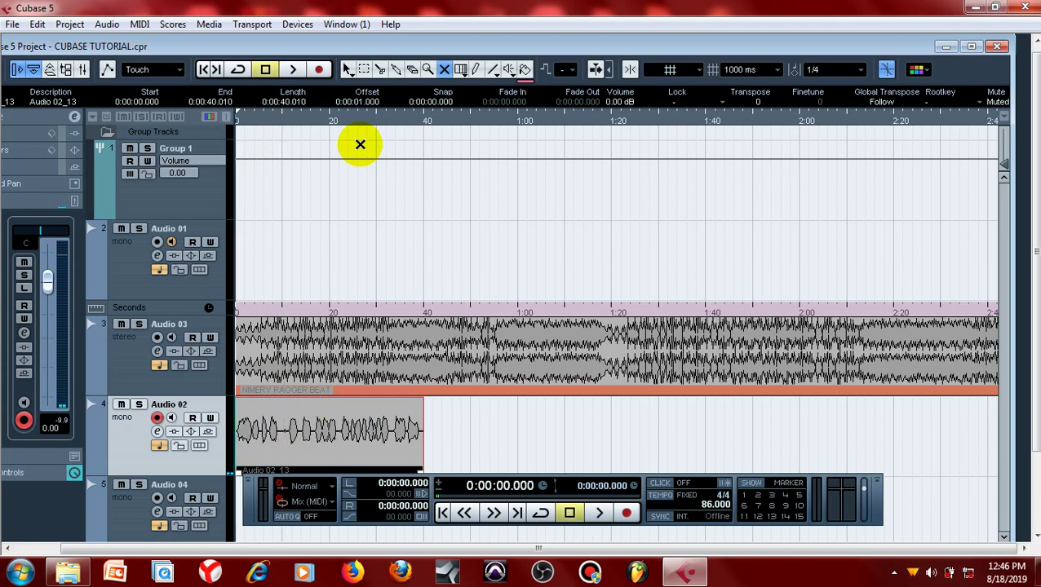
{"action": "left_click", "coordinate": [347, 70]}
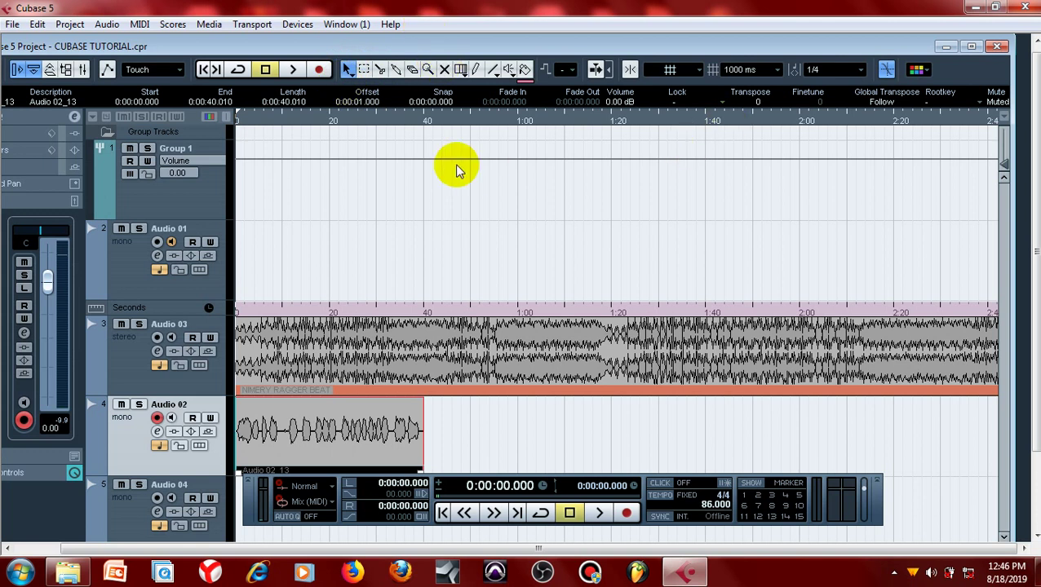
{"action": "left_click", "coordinate": [189, 195]}
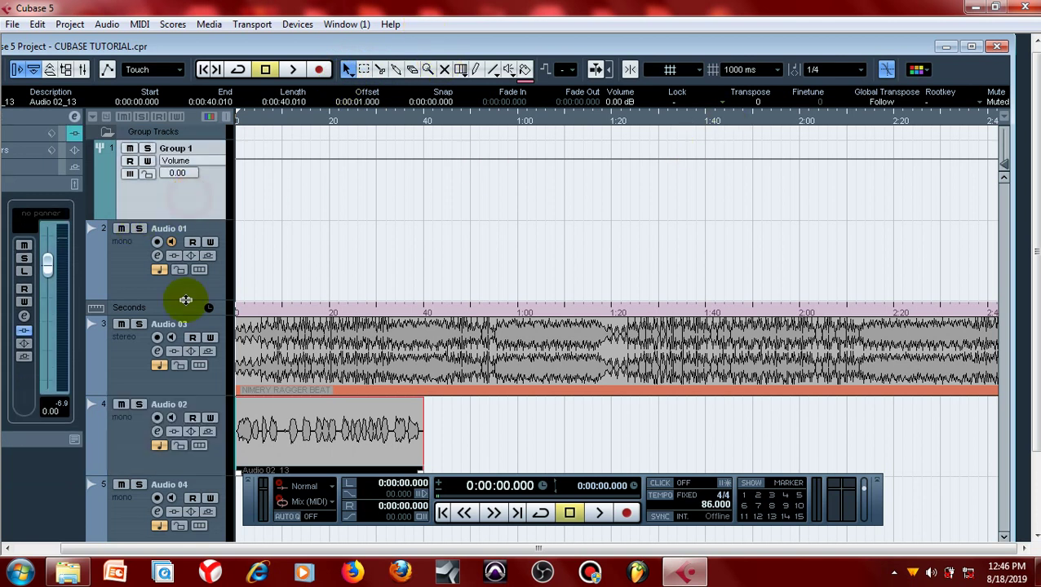
{"action": "left_click", "coordinate": [123, 451]}
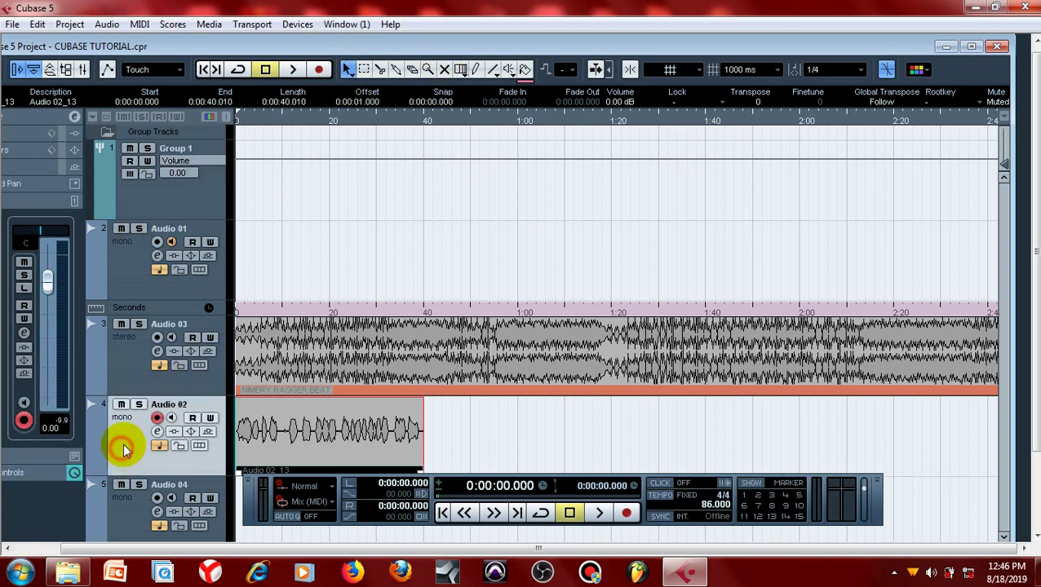
{"action": "left_click", "coordinate": [204, 196]}
{"action": "left_click", "coordinate": [151, 271]}
{"action": "left_click", "coordinate": [203, 194]}
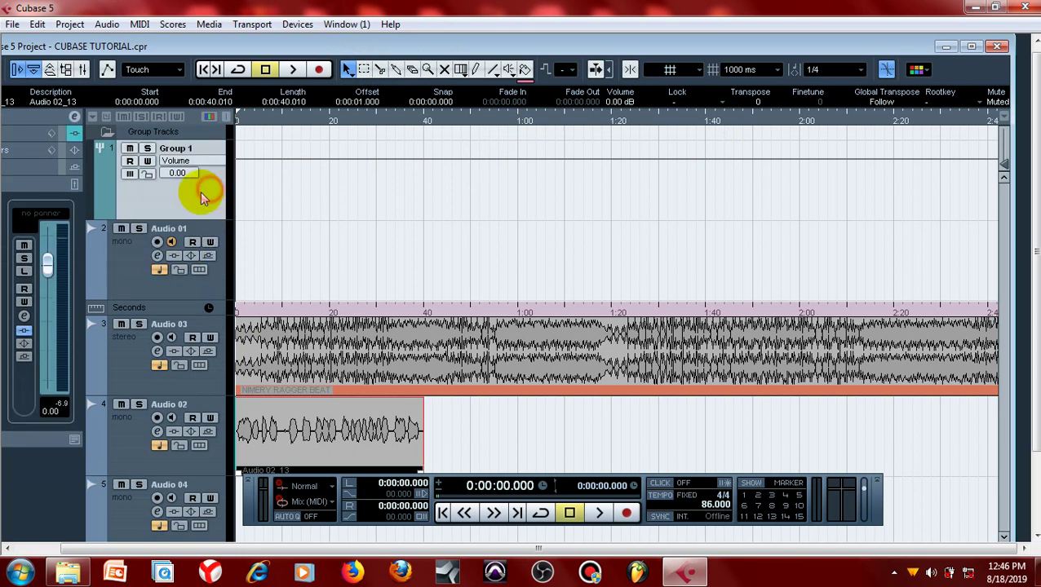
{"action": "left_click", "coordinate": [140, 263]}
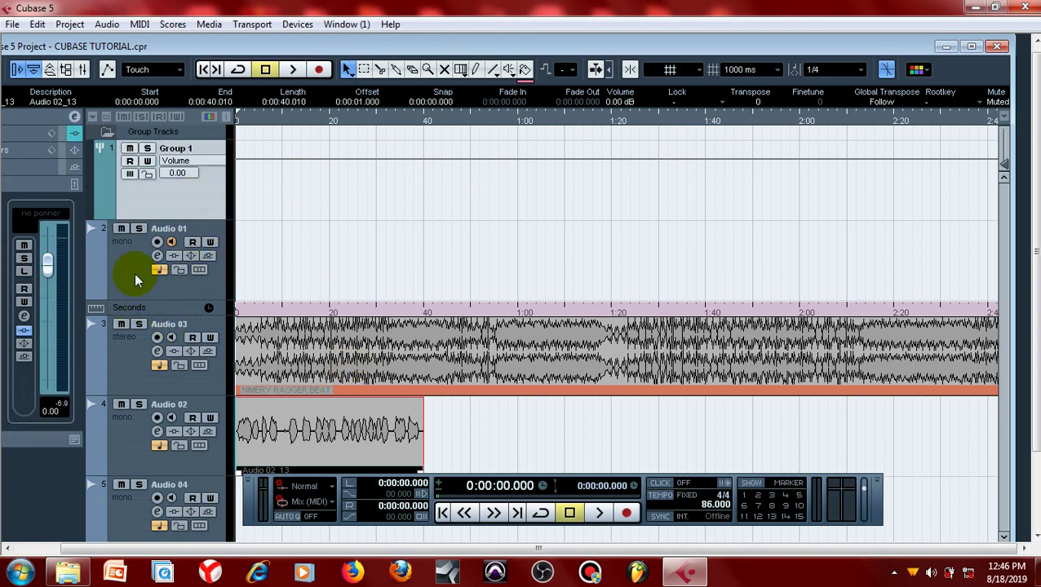
{"action": "left_click", "coordinate": [134, 272]}
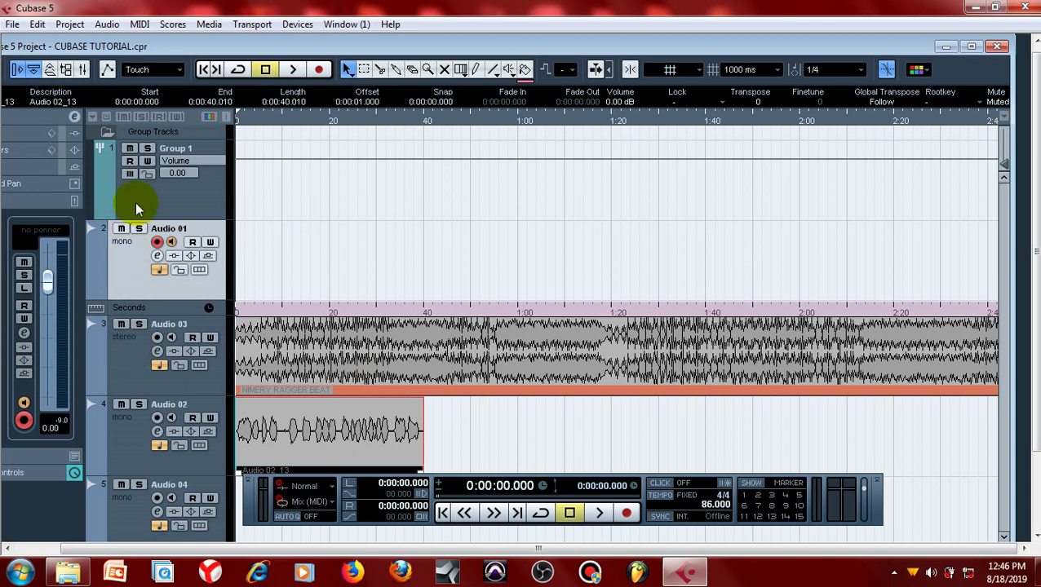
- Remove every track from the project, from Group 1 through Audio 04, along with the Group Tracks folder
{"action": "left_click", "coordinate": [137, 210]}
{"action": "left_click", "coordinate": [140, 282]}
{"action": "left_click", "coordinate": [130, 371]}
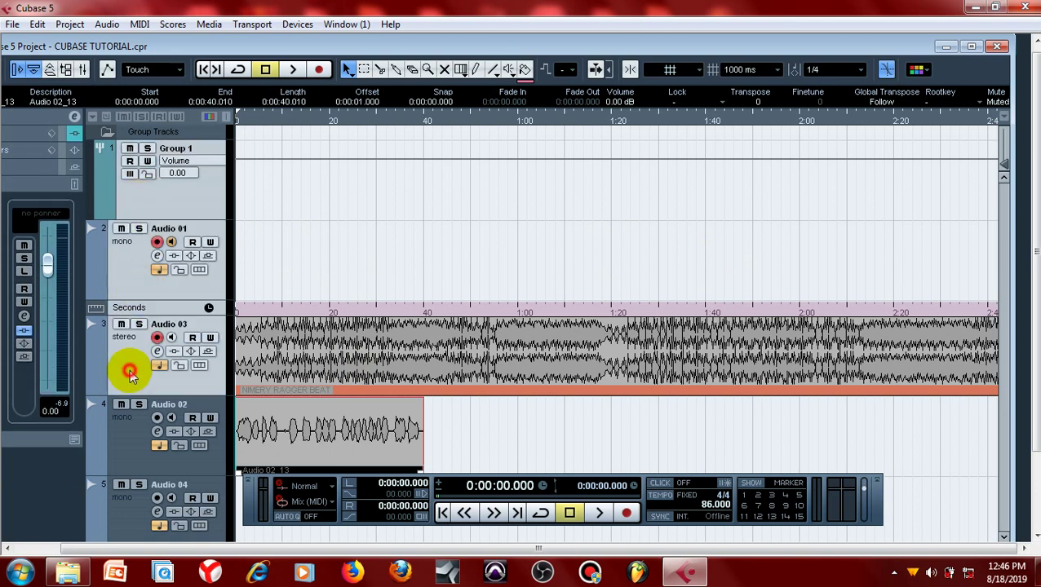
{"action": "left_click", "coordinate": [132, 439], "text": "ctrl"}
{"action": "left_click", "coordinate": [122, 525], "text": "ctrl"}
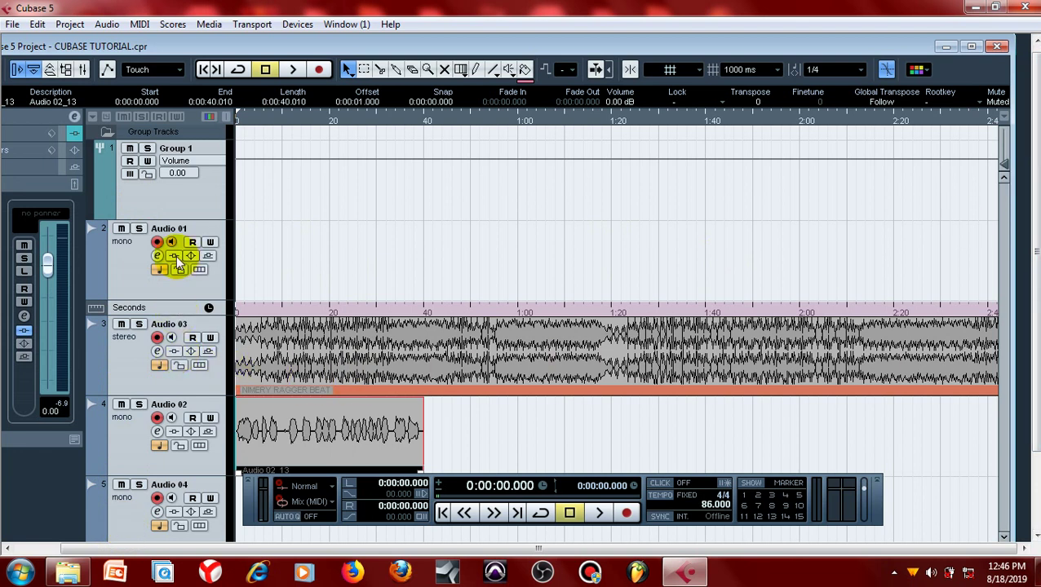
{"action": "right_click", "coordinate": [143, 258]}
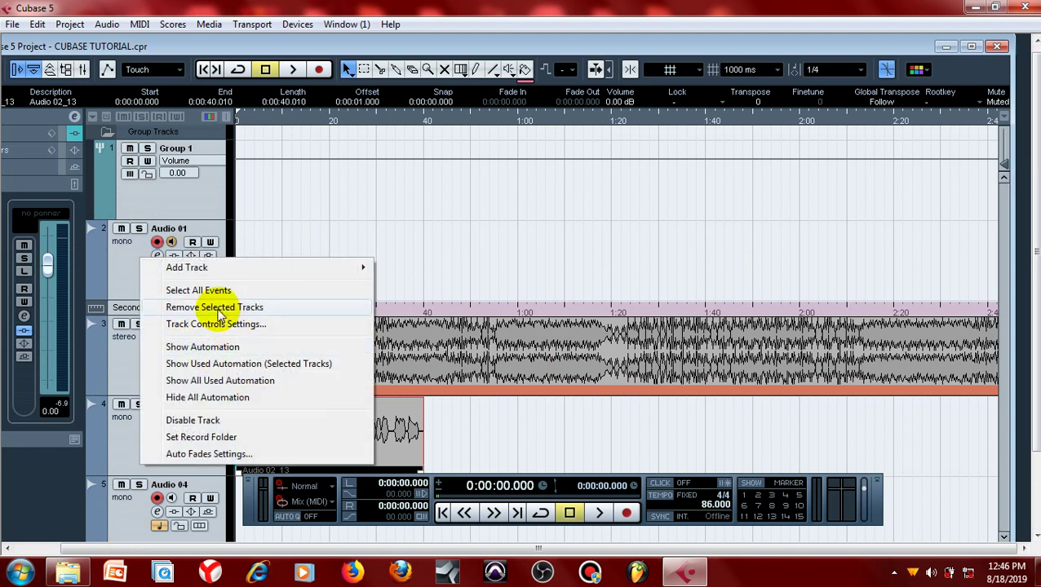
{"action": "left_click", "coordinate": [217, 313]}
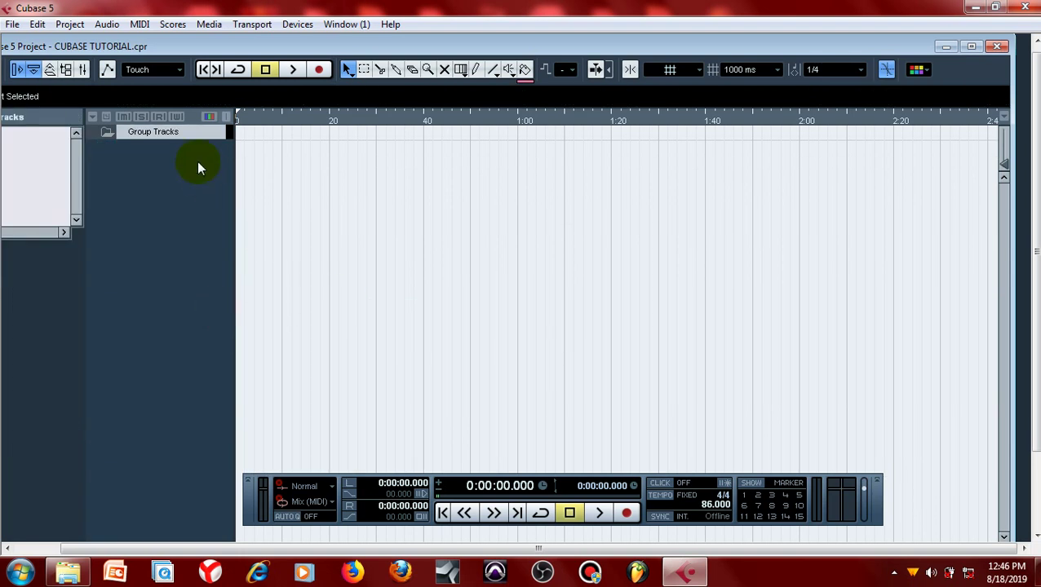
{"action": "right_click", "coordinate": [194, 136]}
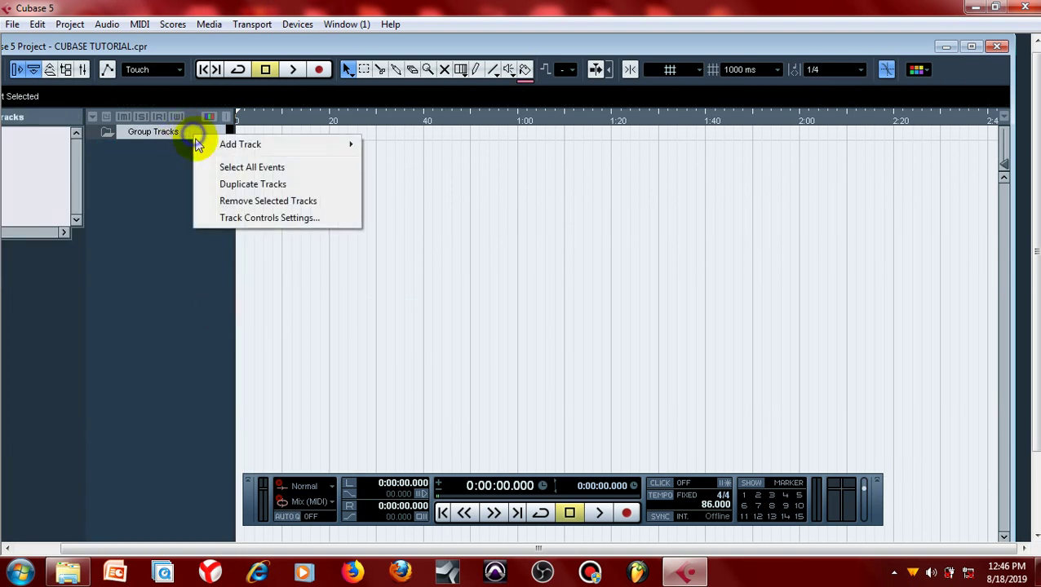
{"action": "left_click", "coordinate": [268, 203]}
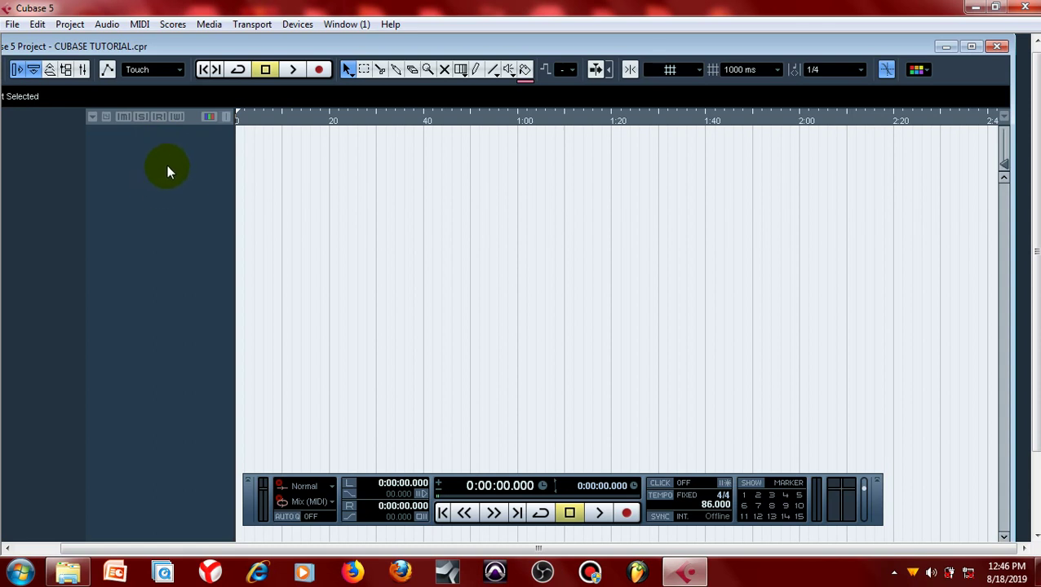
{"action": "right_click", "coordinate": [187, 154]}
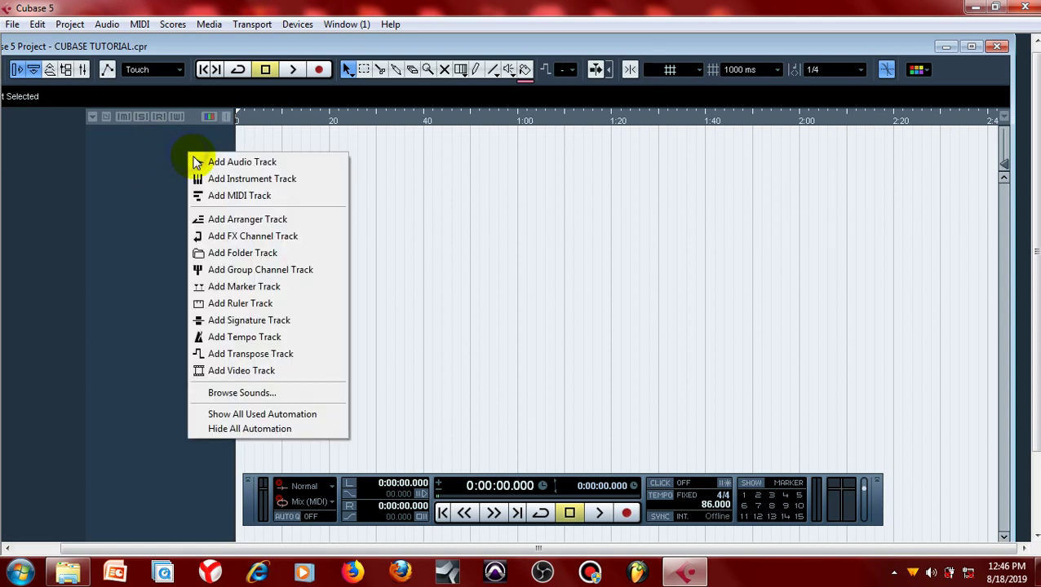
{"action": "right_click", "coordinate": [161, 160]}
{"action": "left_click", "coordinate": [135, 149]}
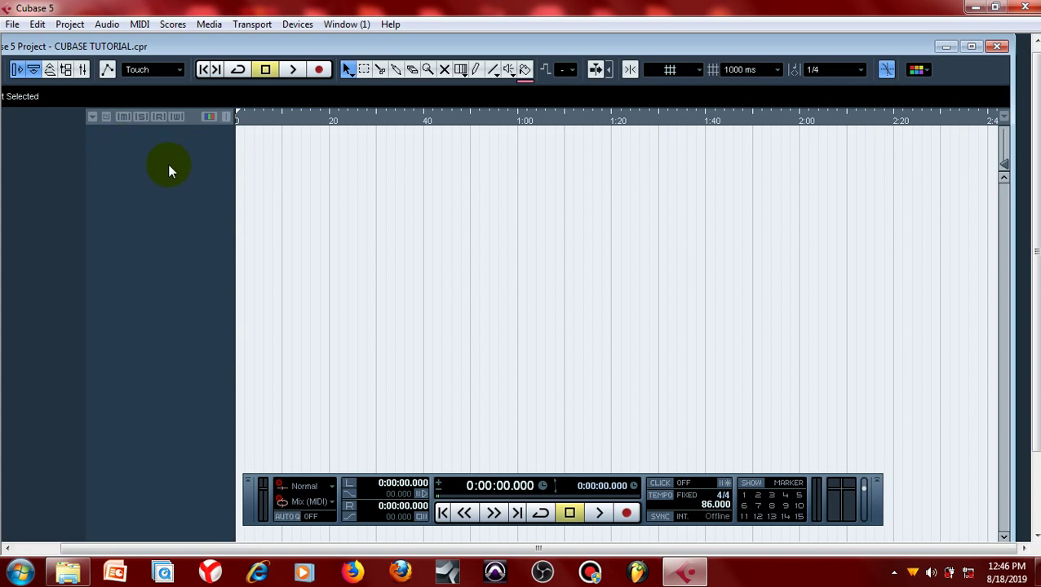
- Add one group channel track with the Mono configuration to the empty project
{"action": "right_click", "coordinate": [168, 166]}
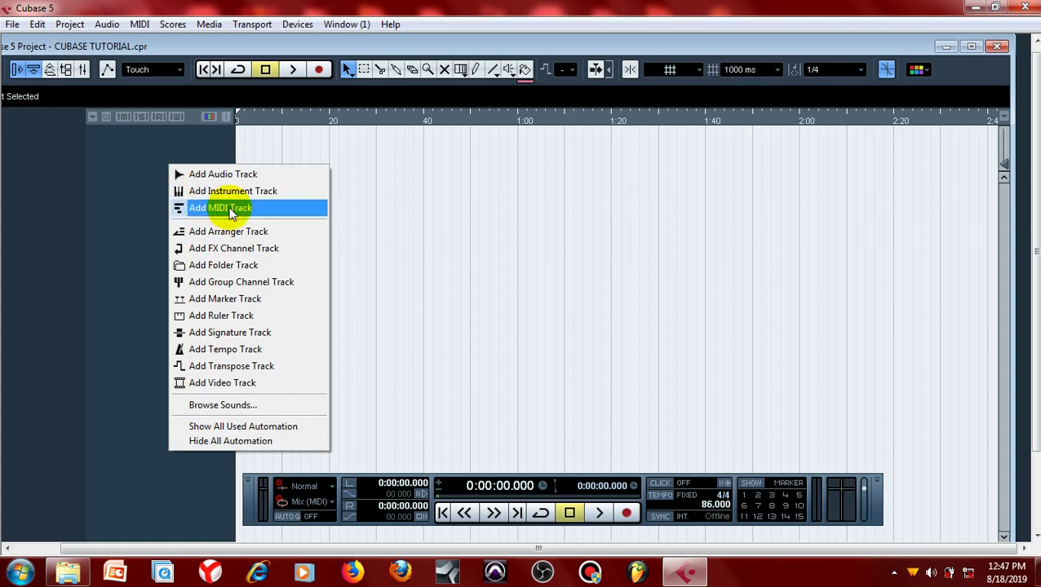
{"action": "left_click", "coordinate": [249, 281]}
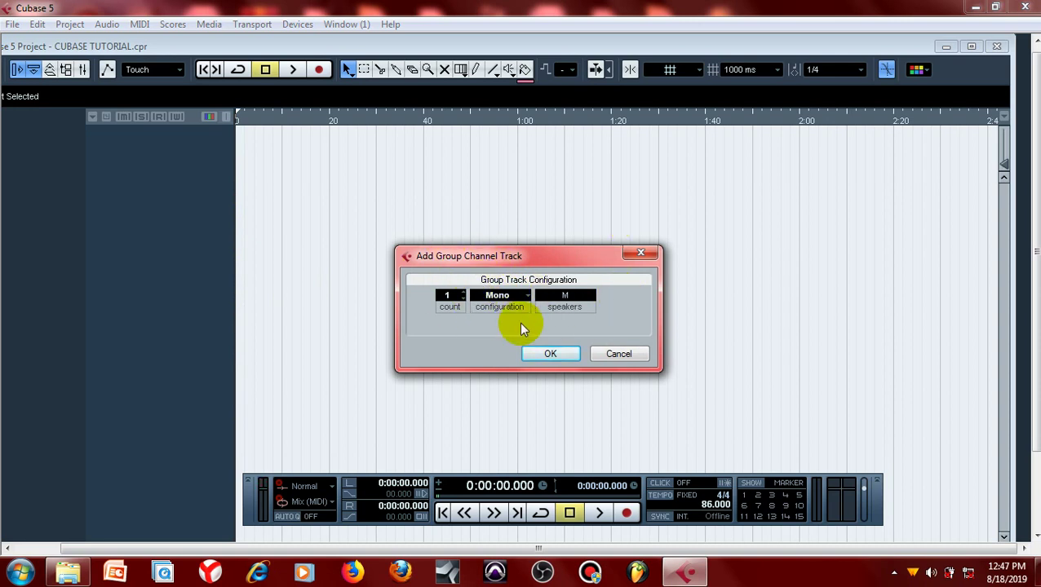
{"action": "left_click", "coordinate": [550, 356]}
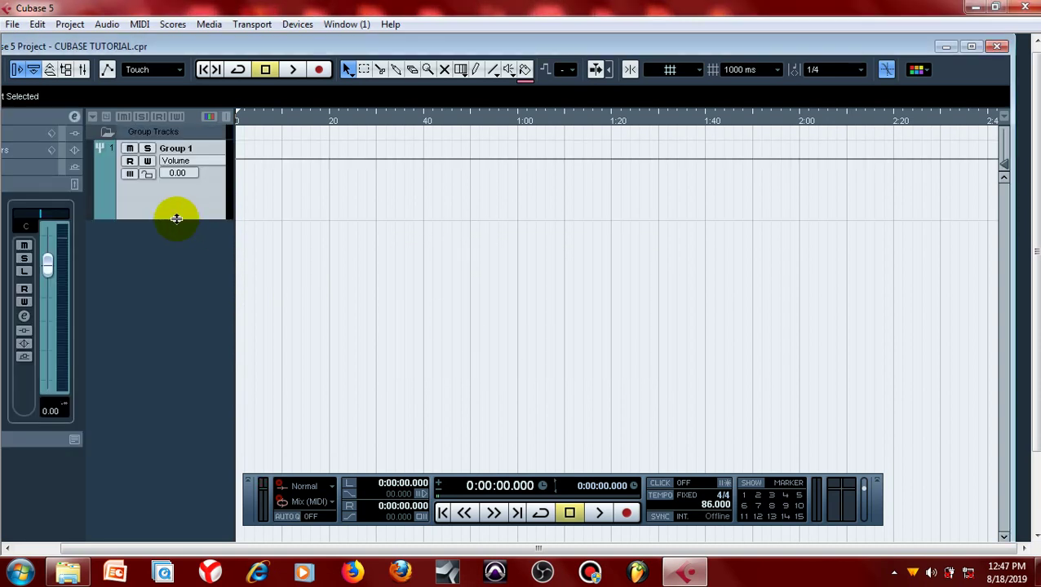
- Set Group 1's output routing to No Bus in its channel settings
{"action": "left_click", "coordinate": [75, 118]}
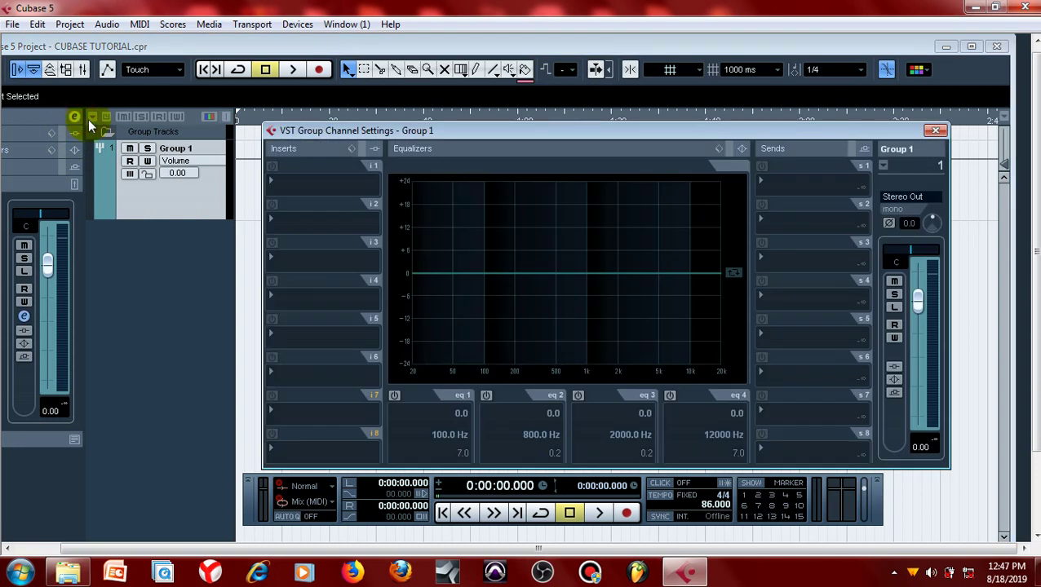
{"action": "left_click", "coordinate": [913, 202]}
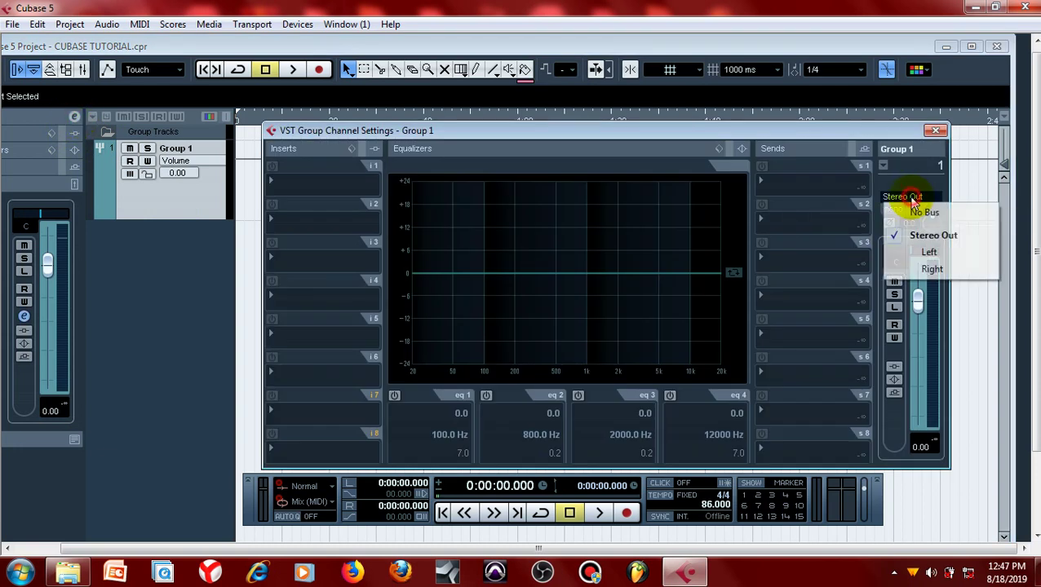
{"action": "left_click", "coordinate": [913, 210]}
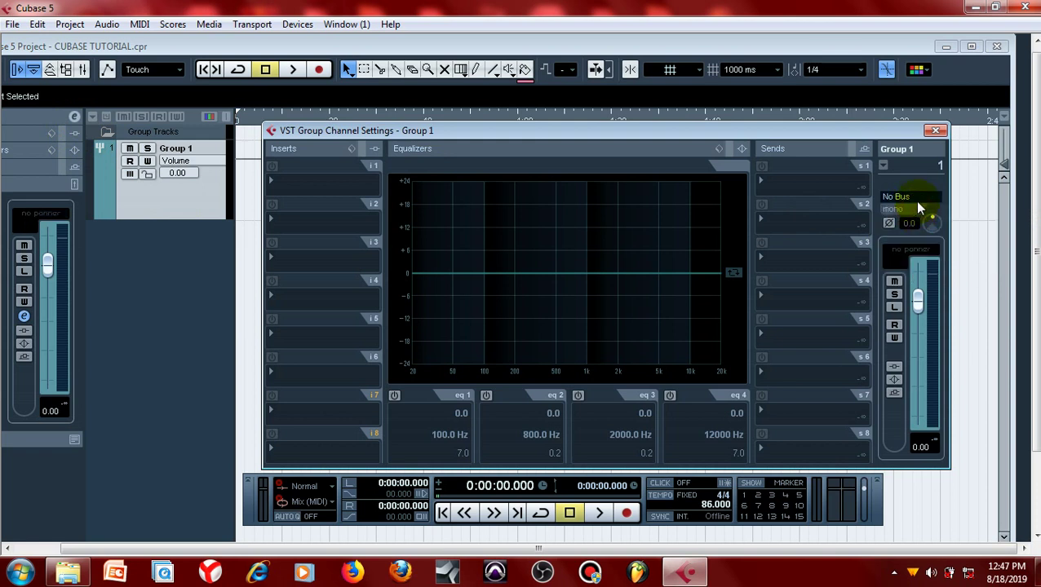
- Insert REQ 6 Mono in Group 1's first insert slot and load its Renaissance Equalizer Full Reset preset
{"action": "left_click", "coordinate": [298, 181]}
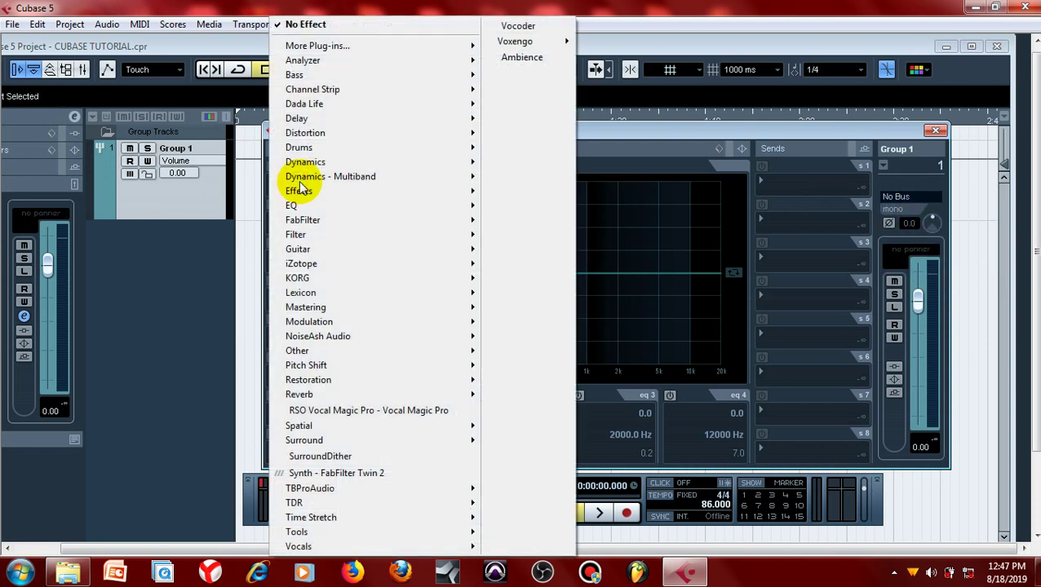
{"action": "mouse_move", "coordinate": [357, 205]}
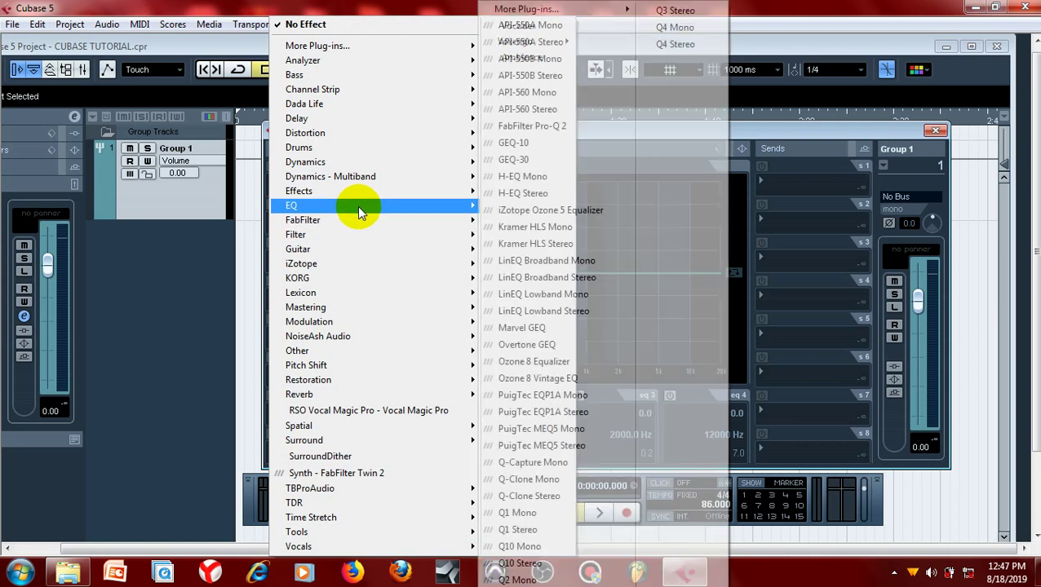
{"action": "mouse_move", "coordinate": [624, 15]}
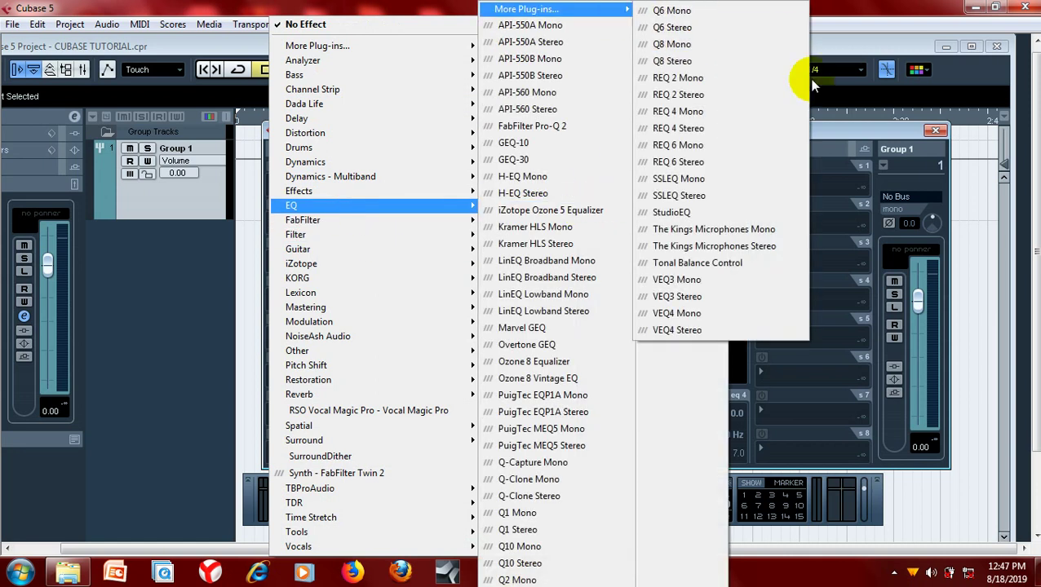
{"action": "left_click", "coordinate": [715, 150]}
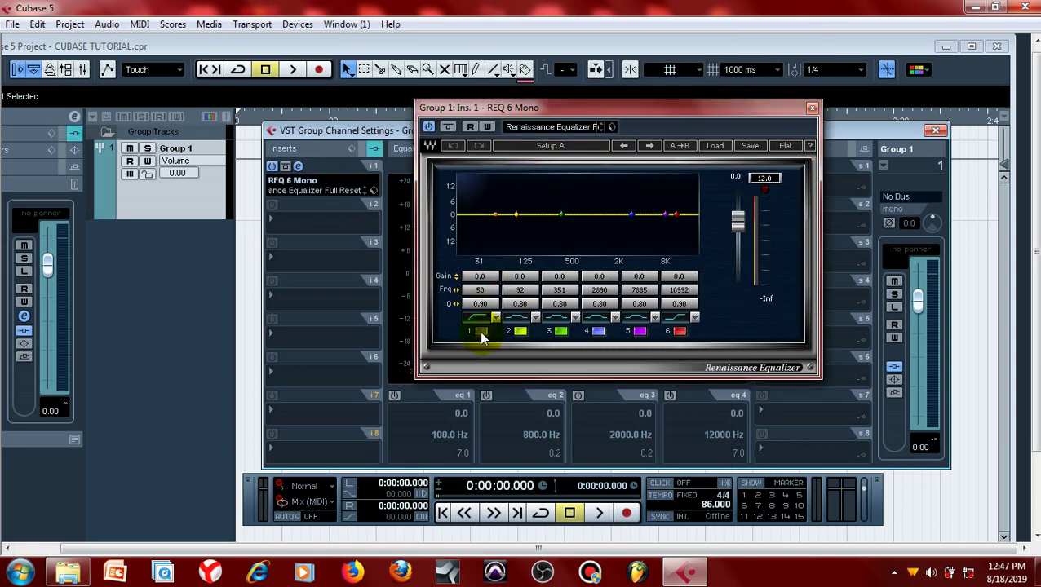
{"action": "left_click", "coordinate": [726, 147]}
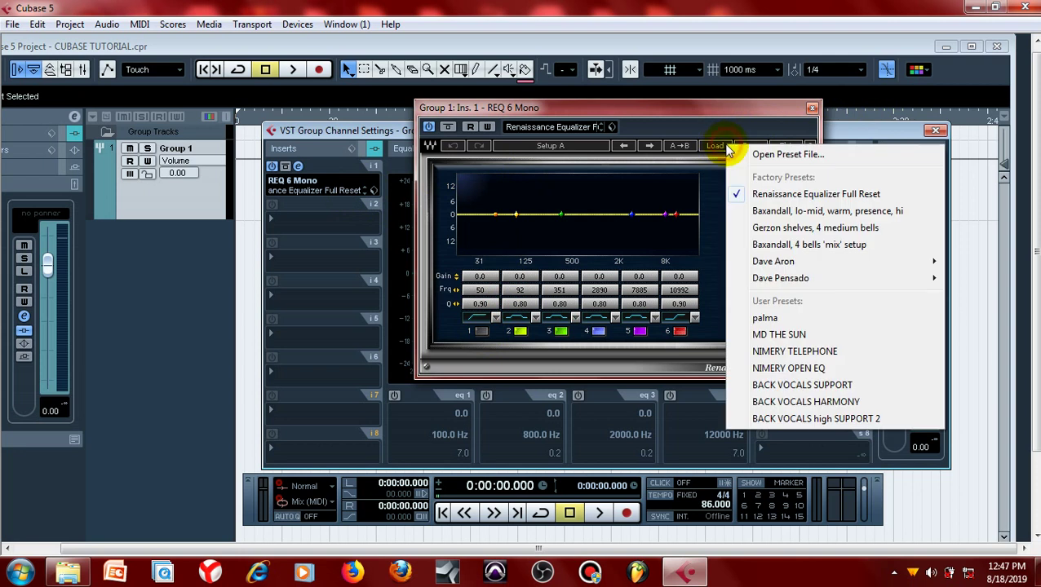
{"action": "left_click", "coordinate": [738, 189]}
- Enable band 1 of the equalizer as a low cut with frequency 250 and Q 1.41
{"action": "left_click", "coordinate": [480, 331]}
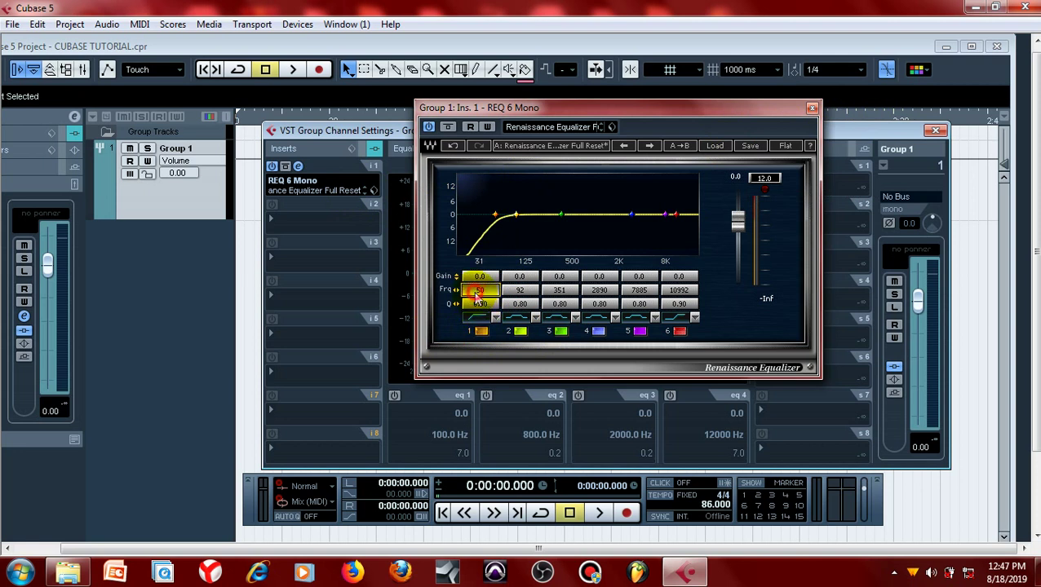
{"action": "left_click", "coordinate": [477, 291]}
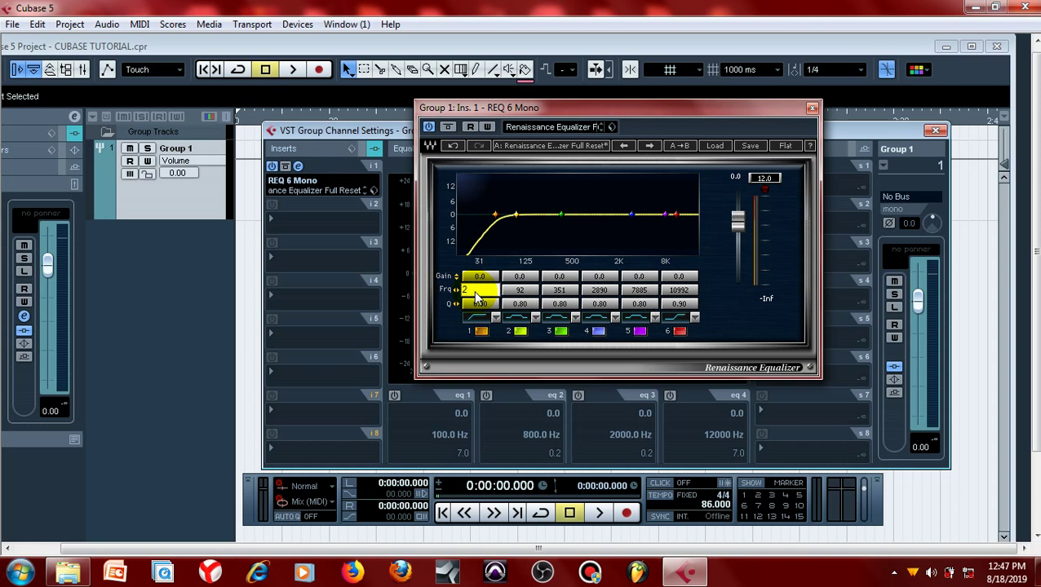
{"action": "key", "text": "Return"}
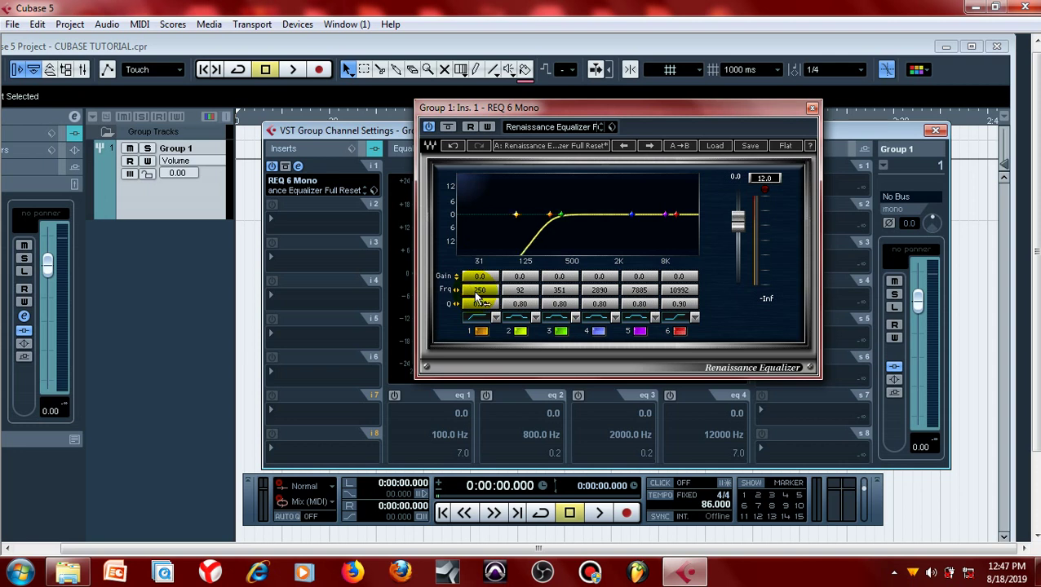
{"action": "left_click", "coordinate": [480, 303]}
{"action": "type", "text": "1.41"}
{"action": "key", "text": "Return"}
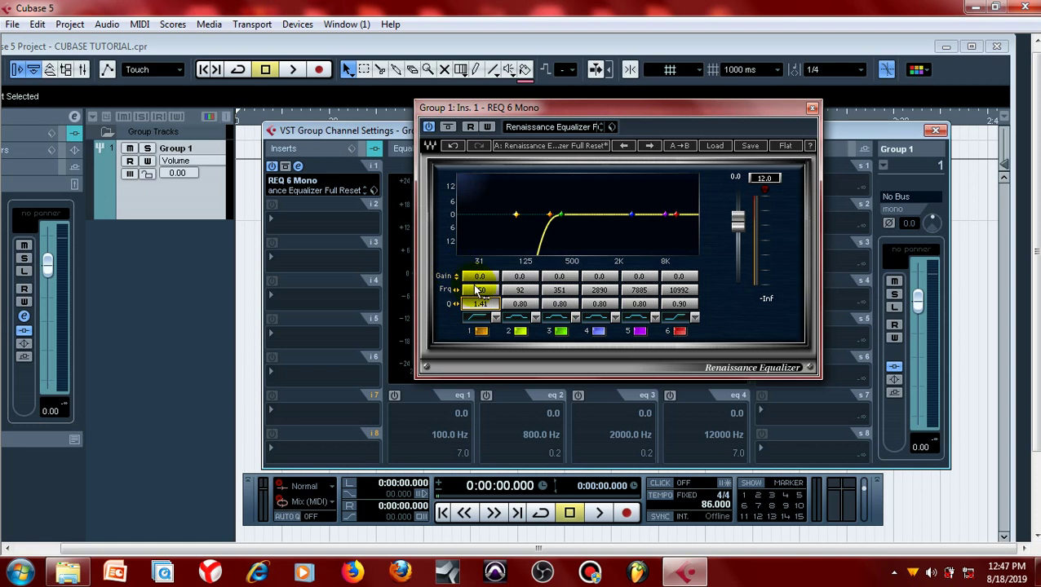
- Switch Group 1's output routing to Stereo Out for comparison and set it back to No Bus
{"action": "left_click", "coordinate": [890, 197]}
{"action": "left_click", "coordinate": [935, 235]}
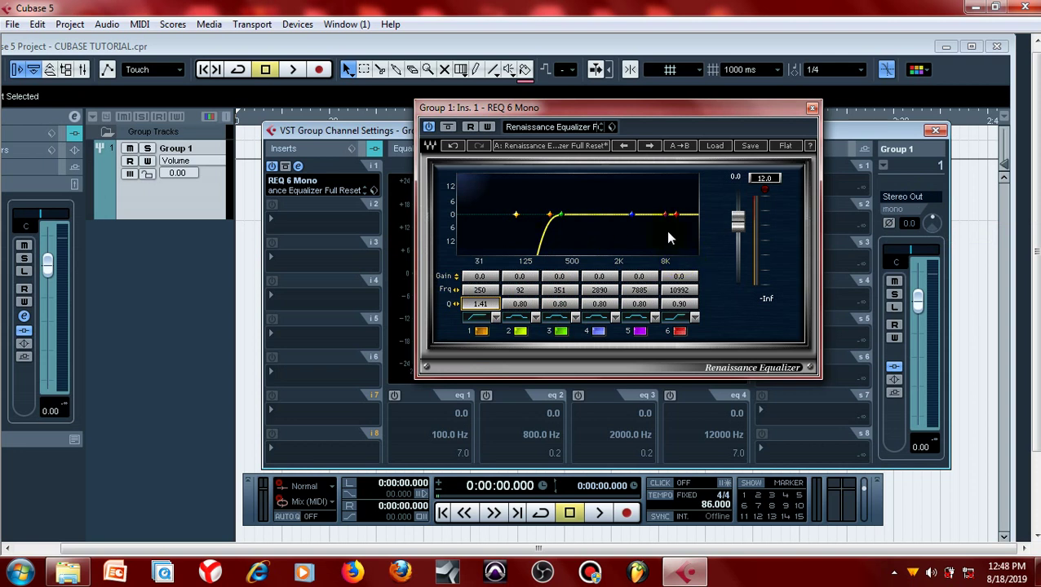
{"action": "left_click", "coordinate": [905, 198]}
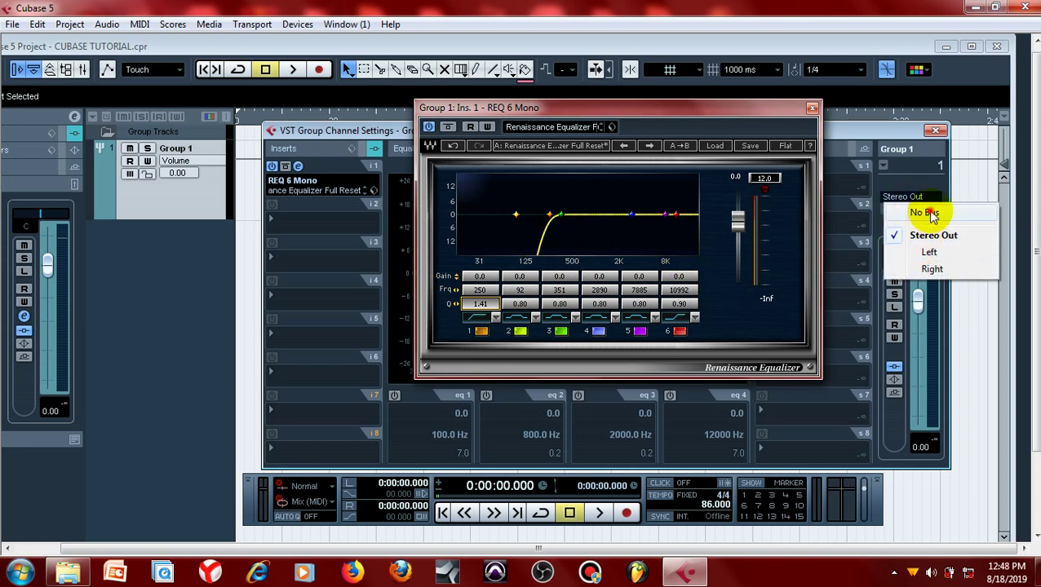
{"action": "left_click", "coordinate": [930, 213]}
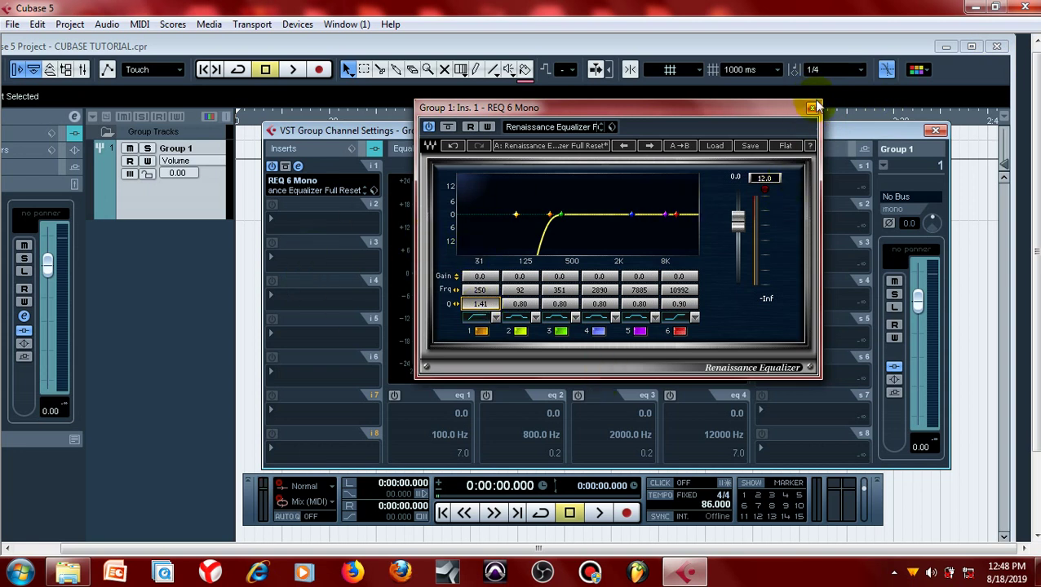
{"action": "left_click", "coordinate": [909, 197]}
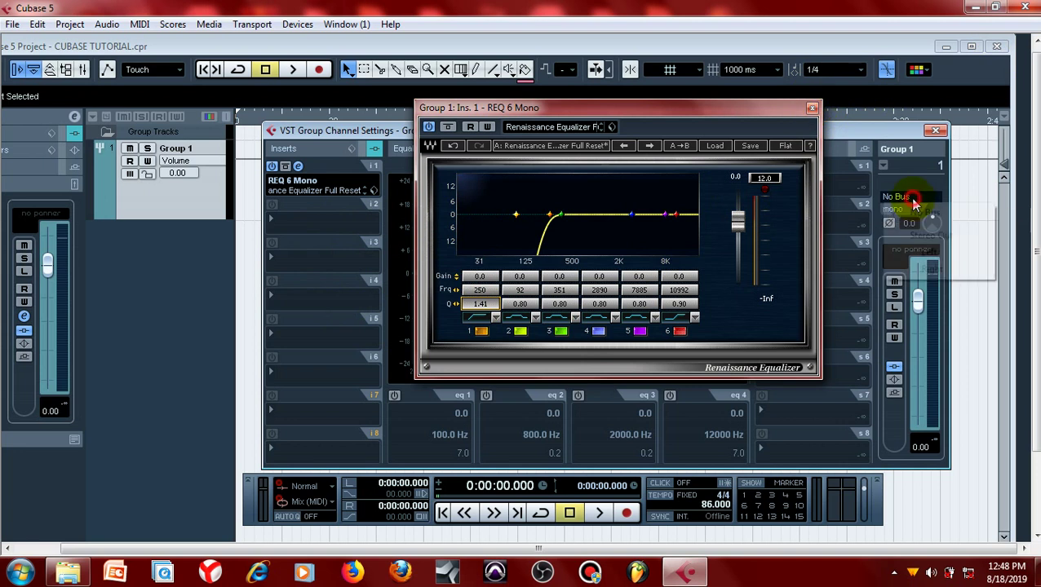
{"action": "left_click", "coordinate": [888, 195]}
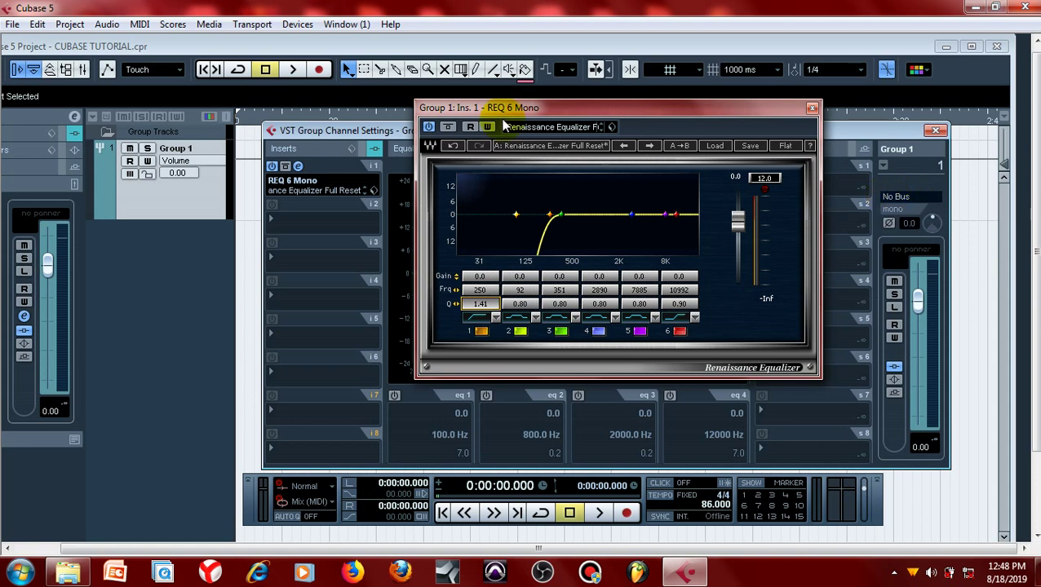
- Close the equalizer, insert CLA-76 Mono in Group 1's second insert slot and load the Blacky Vocal preset
{"action": "left_click", "coordinate": [812, 108]}
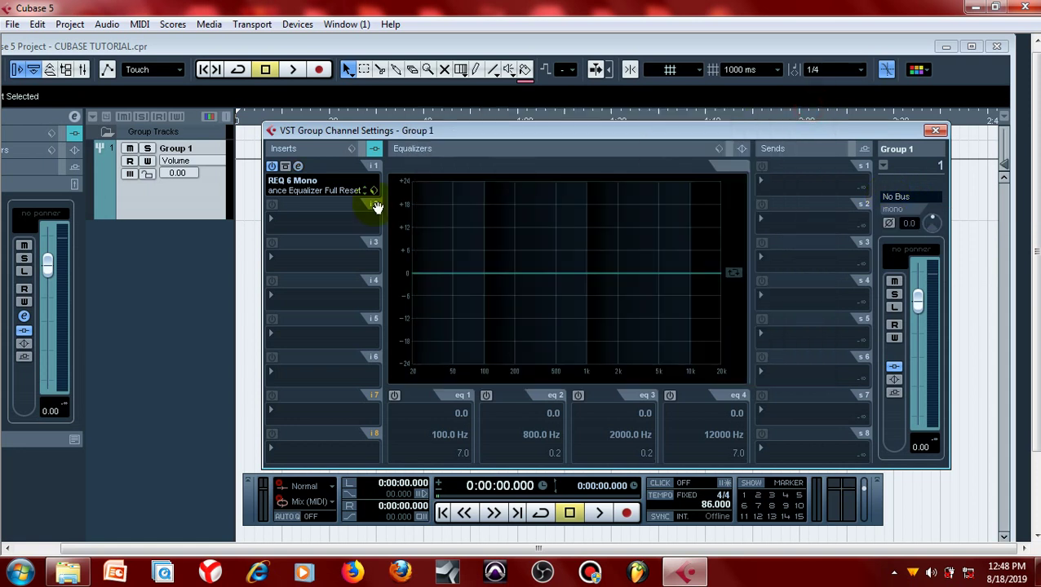
{"action": "left_click", "coordinate": [300, 225]}
{"action": "mouse_move", "coordinate": [321, 182]}
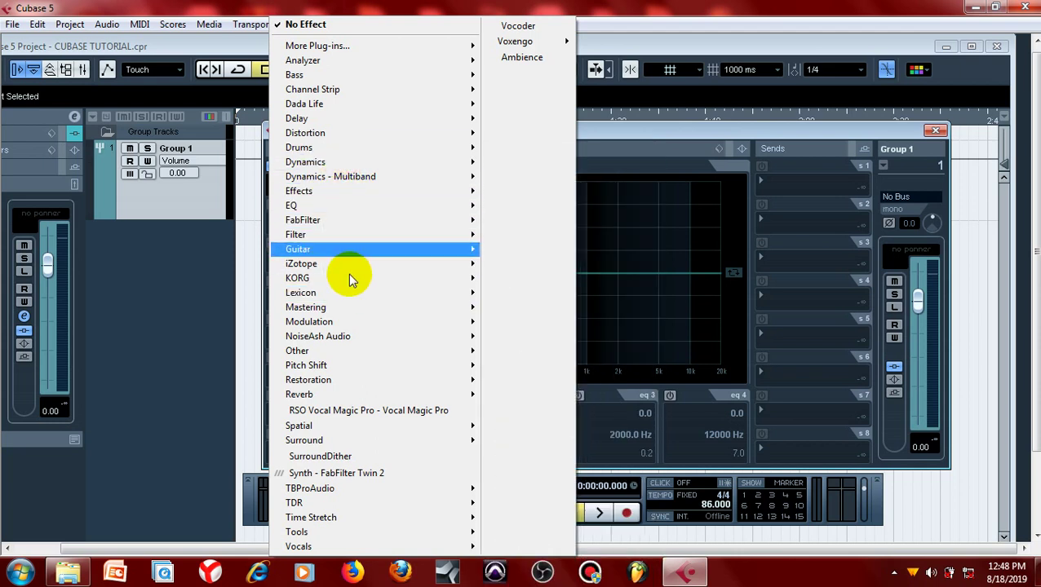
{"action": "mouse_move", "coordinate": [441, 162]}
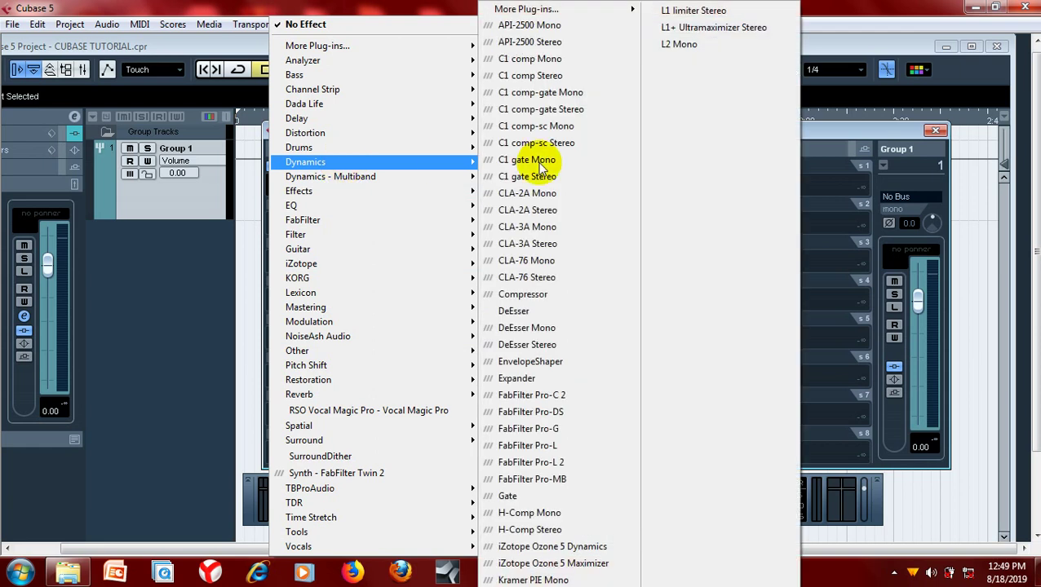
{"action": "left_click", "coordinate": [538, 266]}
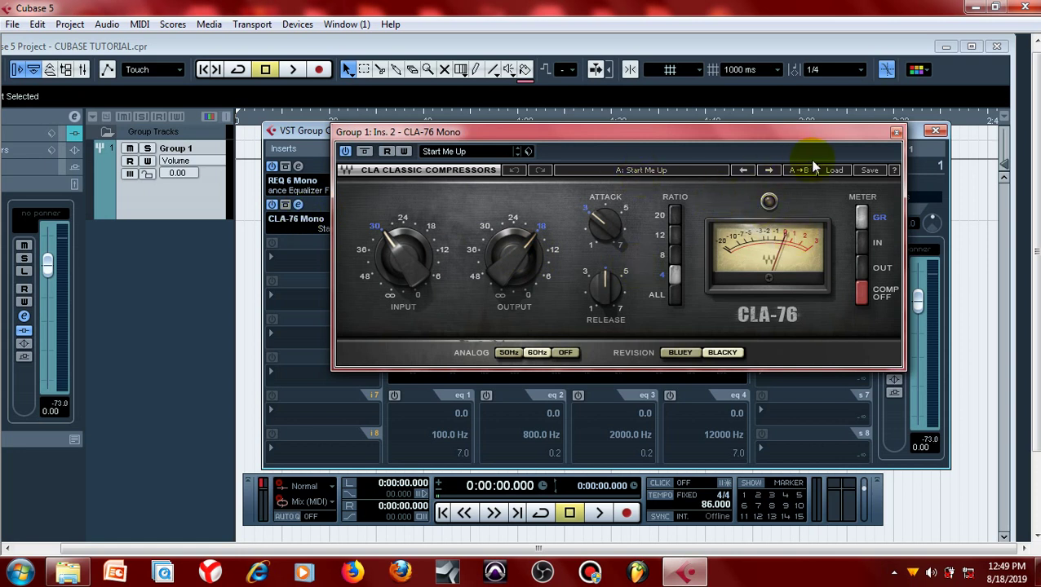
{"action": "left_click", "coordinate": [835, 170]}
{"action": "mouse_move", "coordinate": [884, 269]}
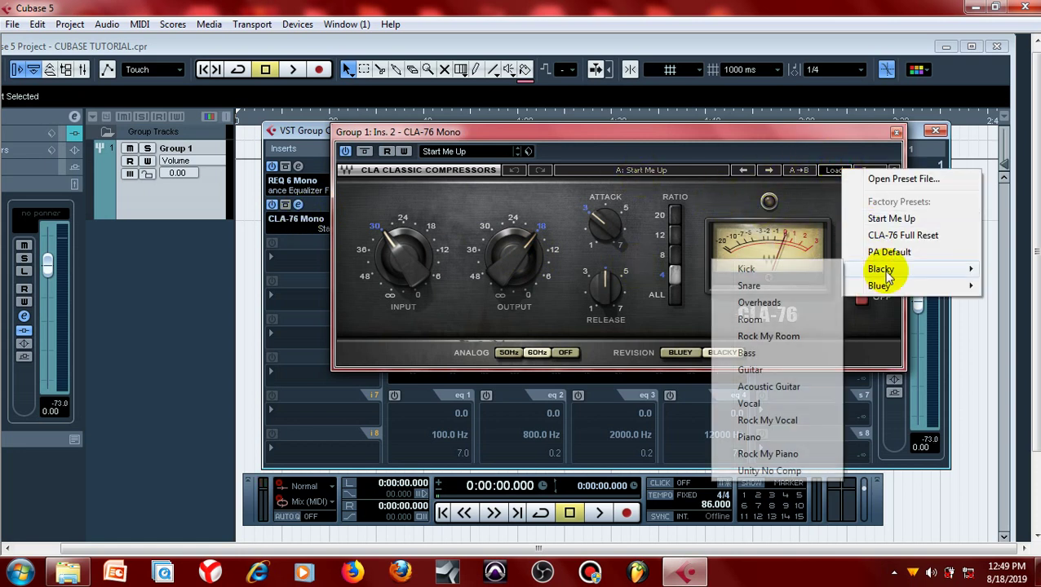
{"action": "left_click", "coordinate": [747, 403]}
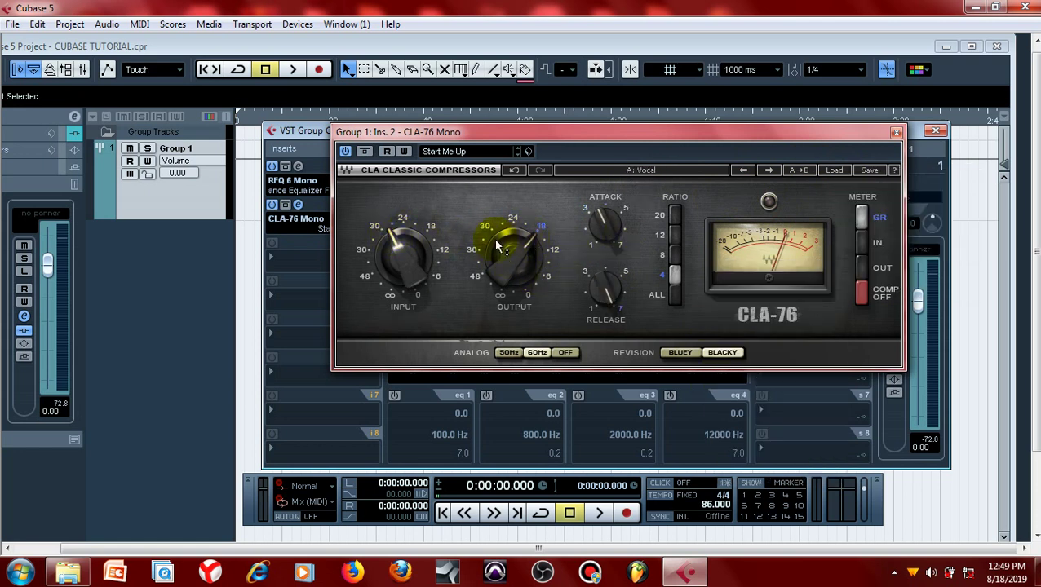
- Set the CLA-76's input to 30 and attack to about 4 with analog at 60Hz, and close the compressor
{"action": "left_click_drag", "start_coordinate": [381, 232], "coordinate": [403, 259]}
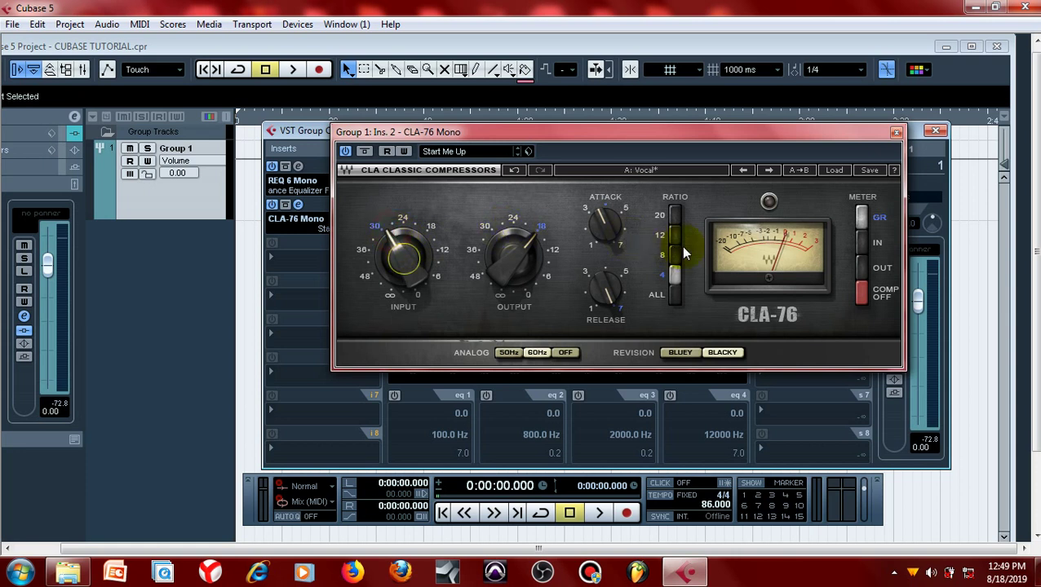
{"action": "left_click", "coordinate": [606, 216]}
{"action": "left_click_drag", "start_coordinate": [605, 221], "coordinate": [600, 228]}
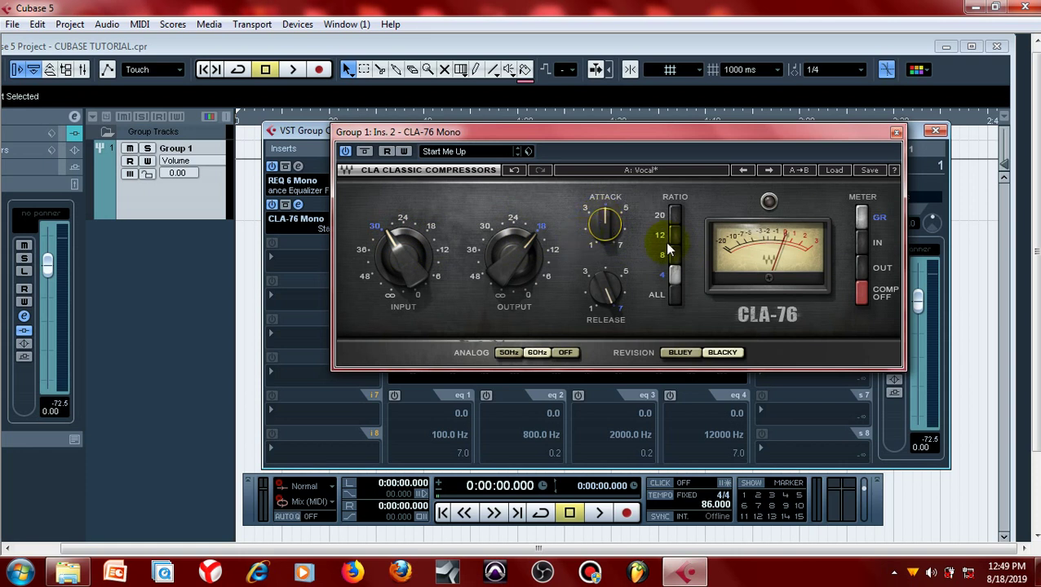
{"action": "left_click", "coordinate": [538, 353]}
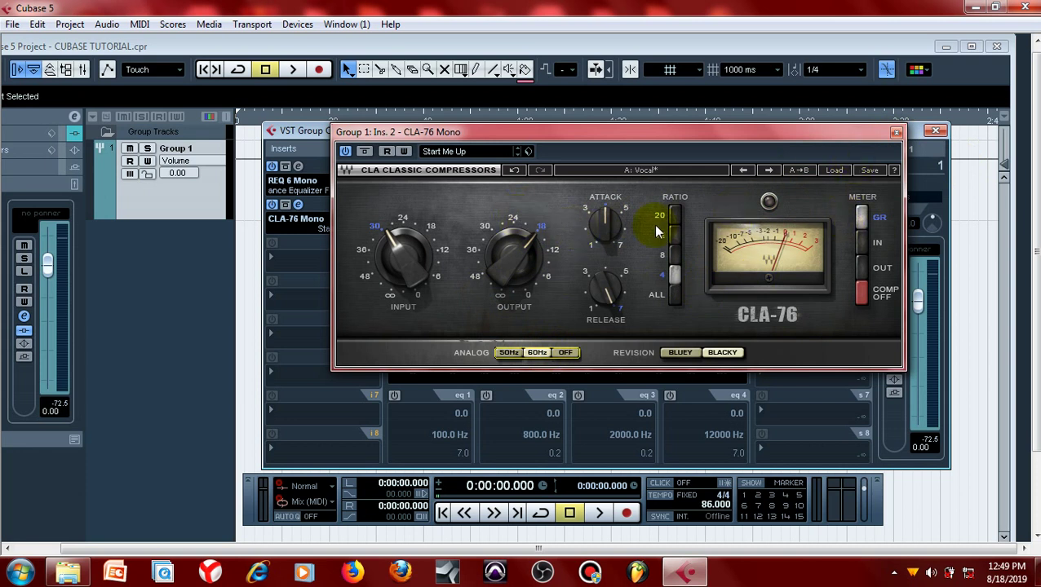
{"action": "left_click", "coordinate": [895, 133]}
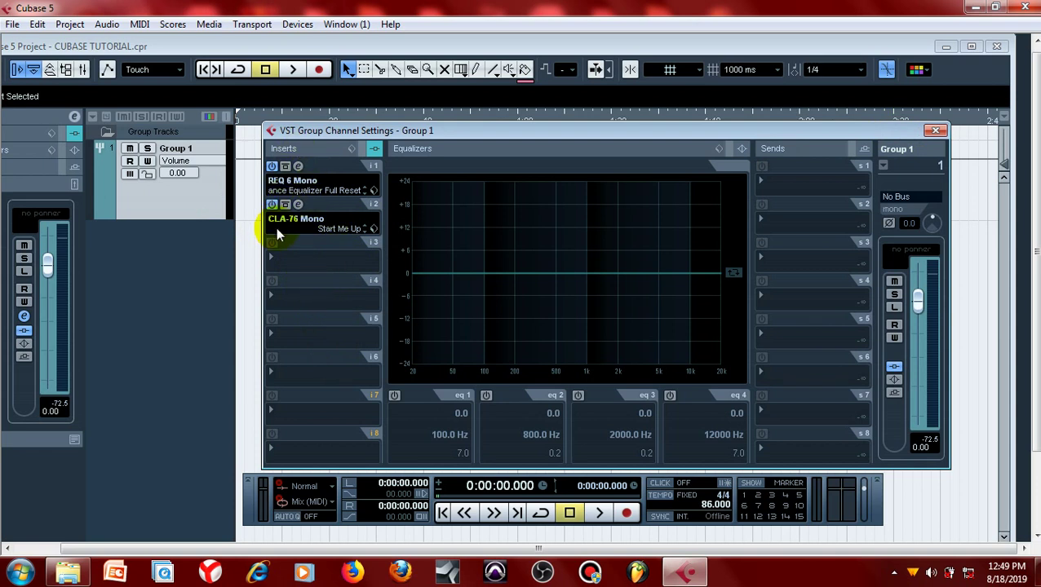
- Review the REQ 6 and CLA-76 settings on Group 1, and close the plug-in windows and the channel settings
{"action": "left_click", "coordinate": [297, 166]}
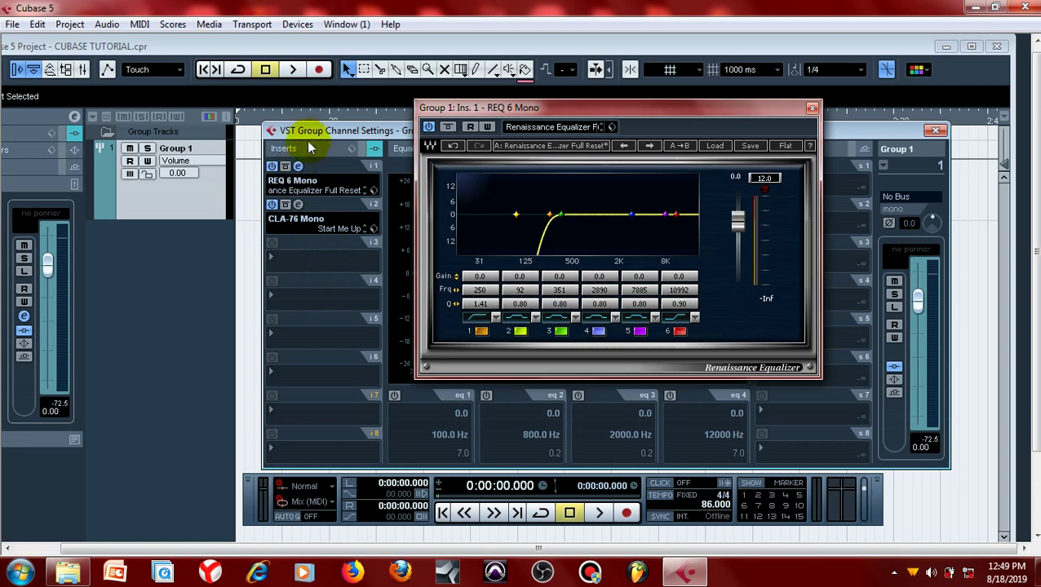
{"action": "left_click", "coordinate": [297, 205]}
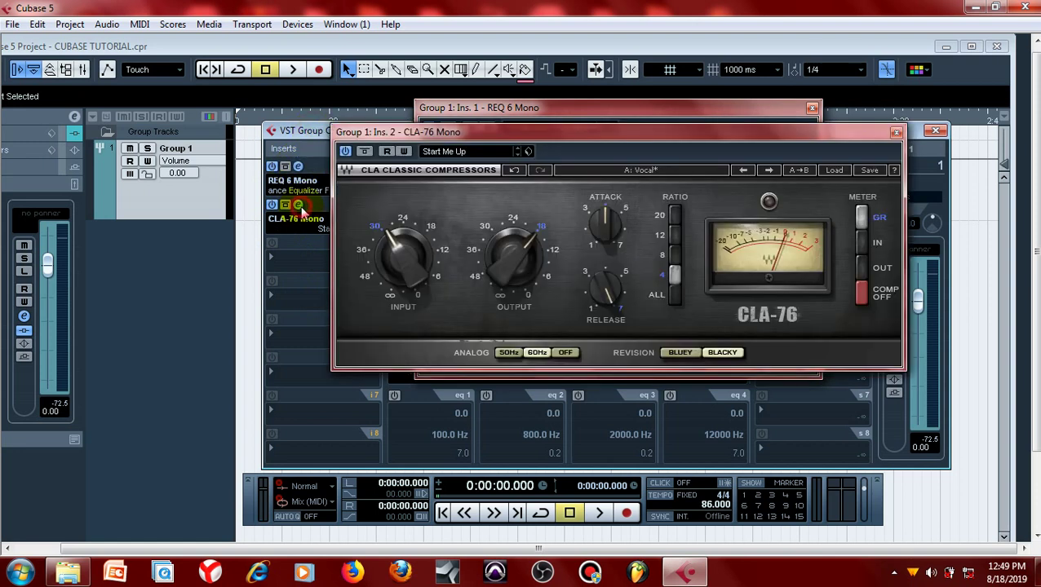
{"action": "left_click", "coordinate": [297, 205]}
{"action": "left_click", "coordinate": [811, 108]}
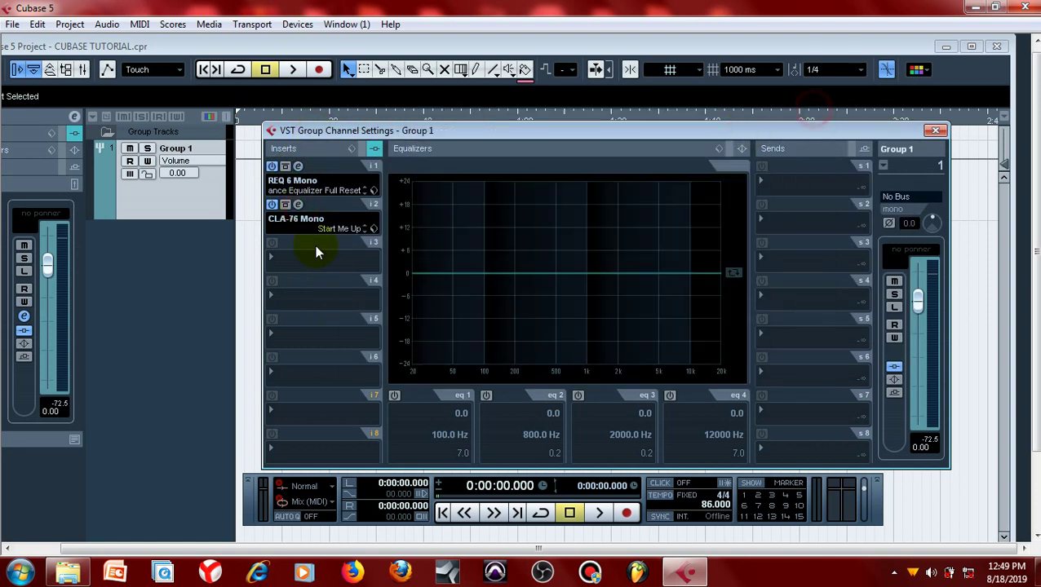
{"action": "left_click", "coordinate": [298, 205]}
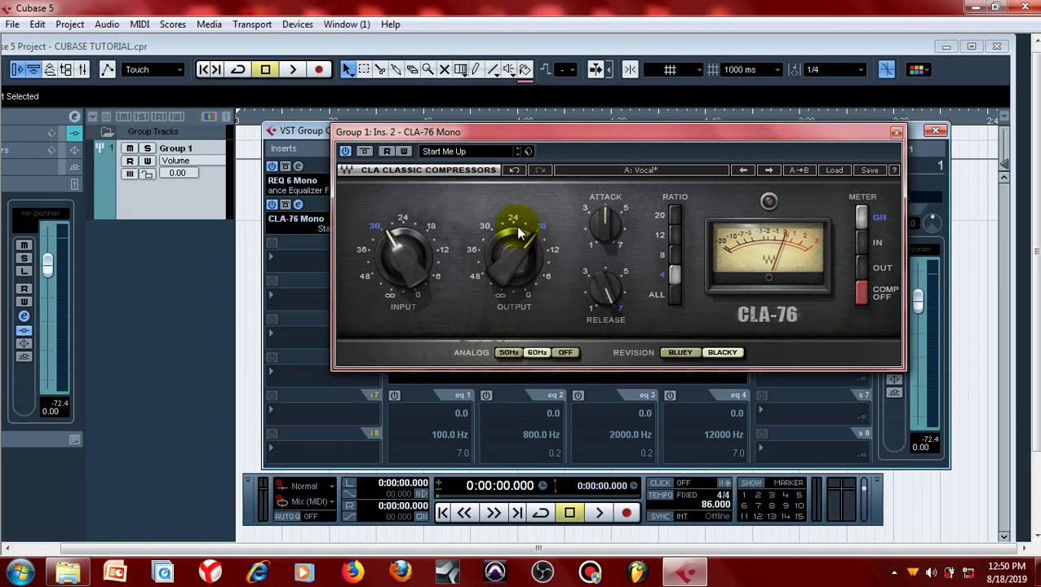
{"action": "left_click", "coordinate": [897, 133]}
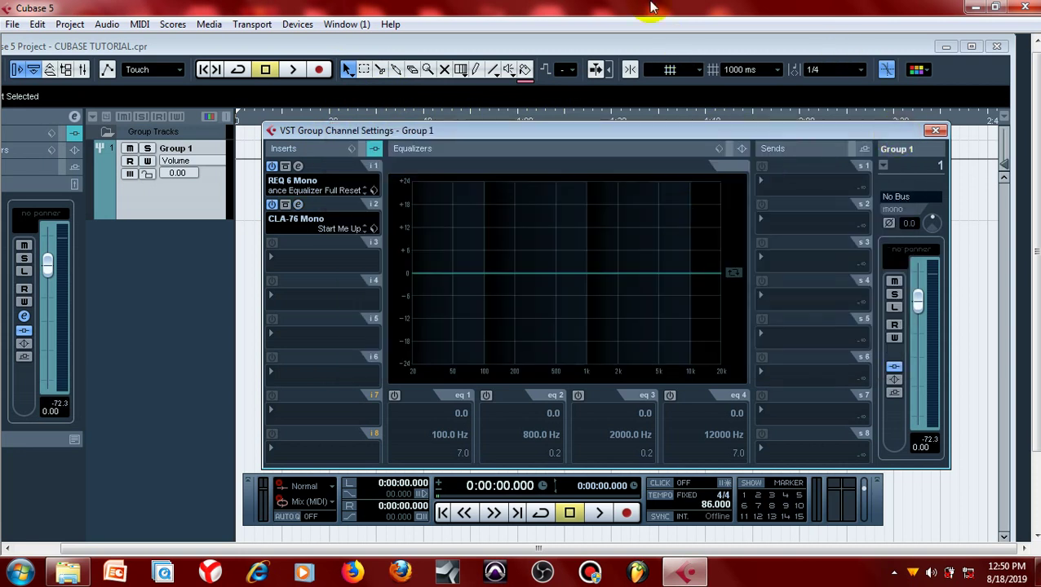
{"action": "left_click", "coordinate": [483, 128]}
{"action": "left_click", "coordinate": [933, 132]}
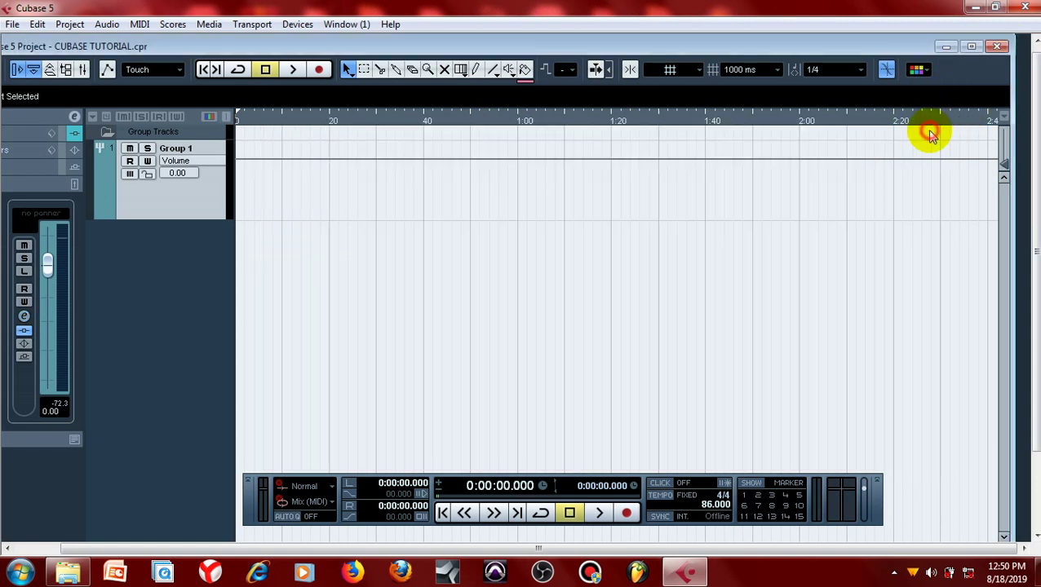
- Add one audio track with the Mono configuration below Group 1 and select it
{"action": "right_click", "coordinate": [168, 248]}
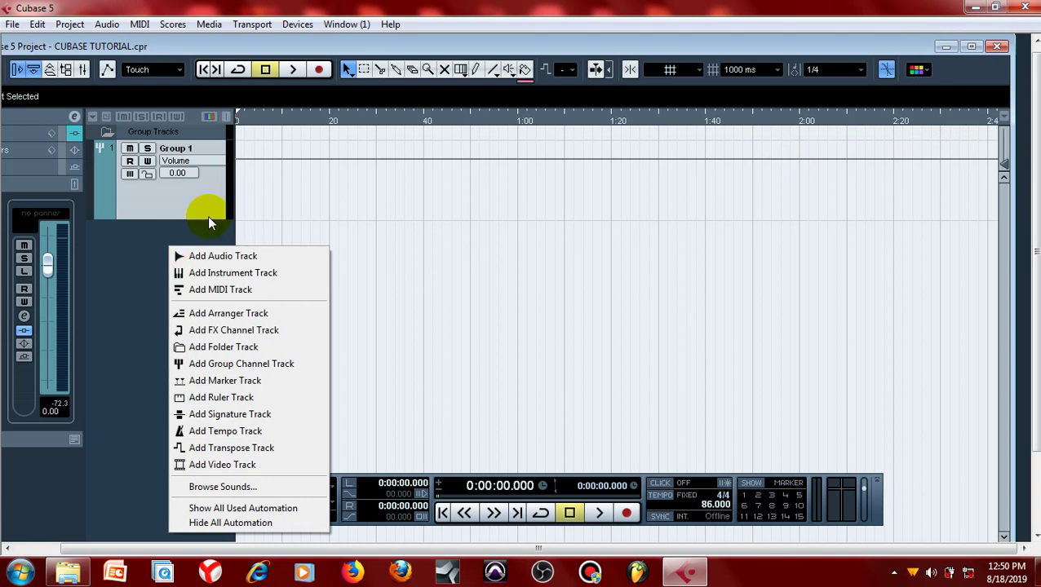
{"action": "left_click", "coordinate": [188, 202]}
{"action": "right_click", "coordinate": [173, 246]}
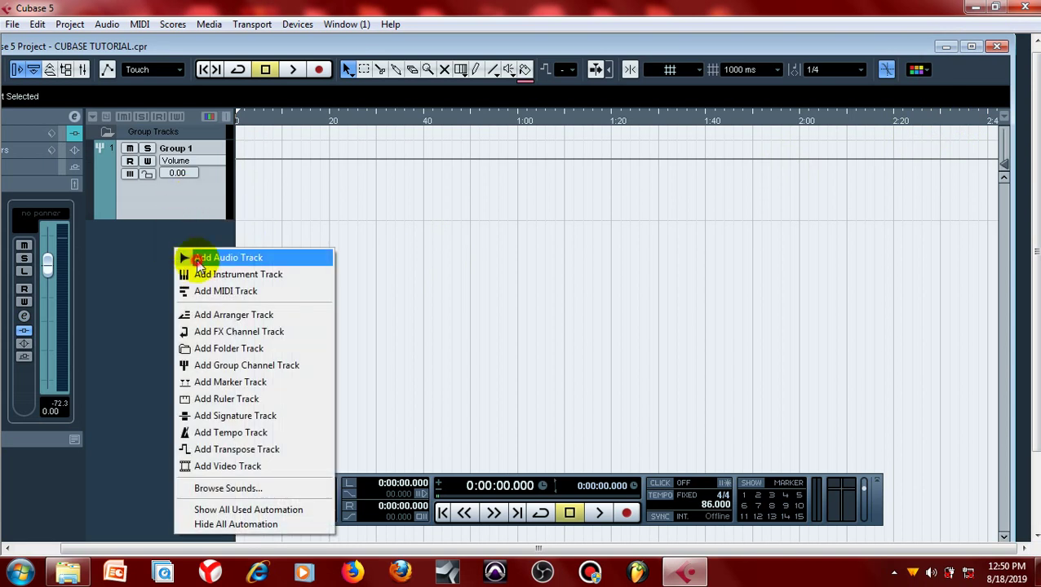
{"action": "left_click", "coordinate": [195, 259]}
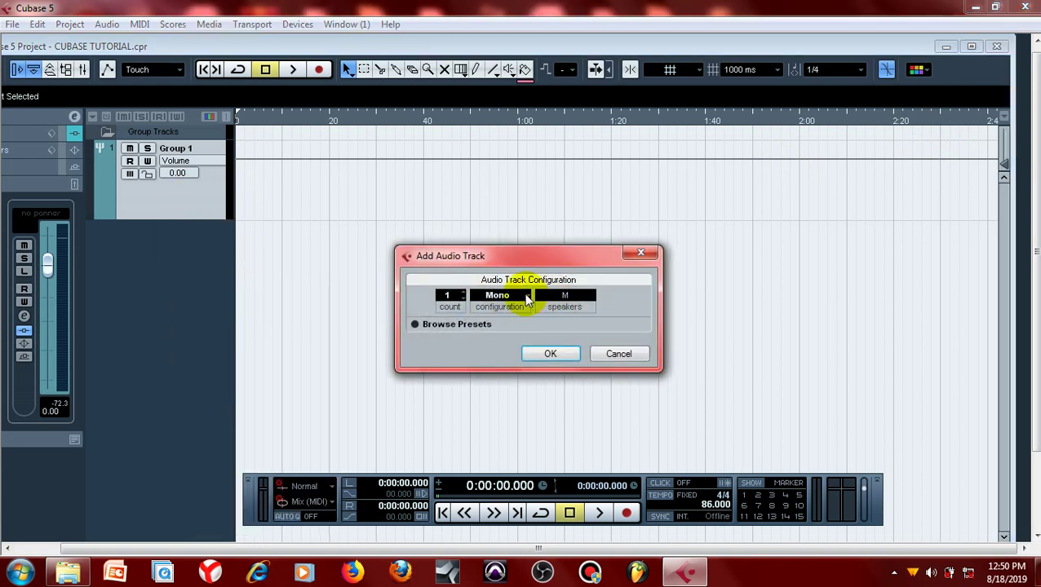
{"action": "left_click", "coordinate": [550, 353]}
{"action": "left_click", "coordinate": [197, 181]}
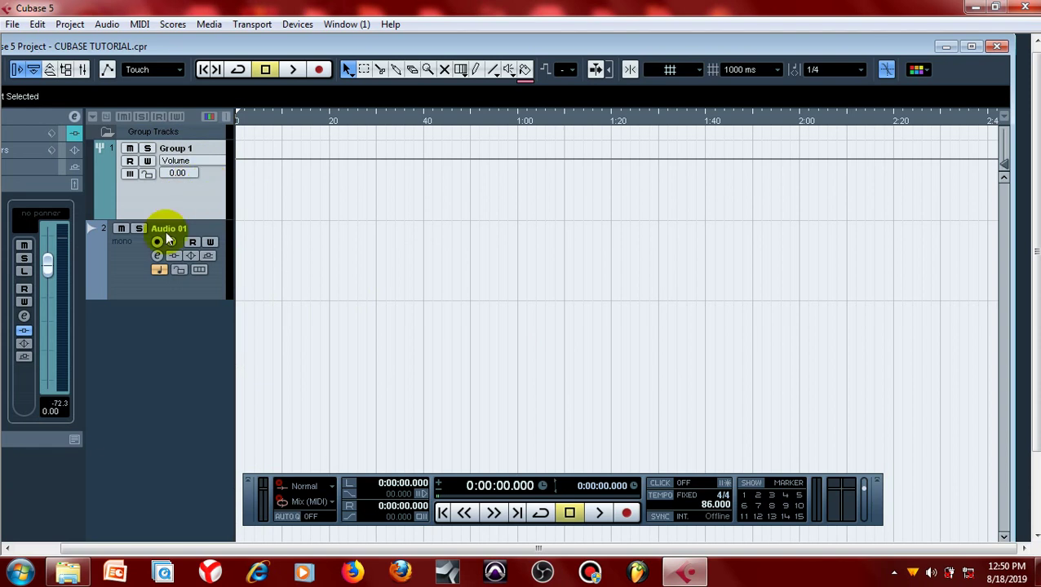
{"action": "left_click", "coordinate": [119, 259]}
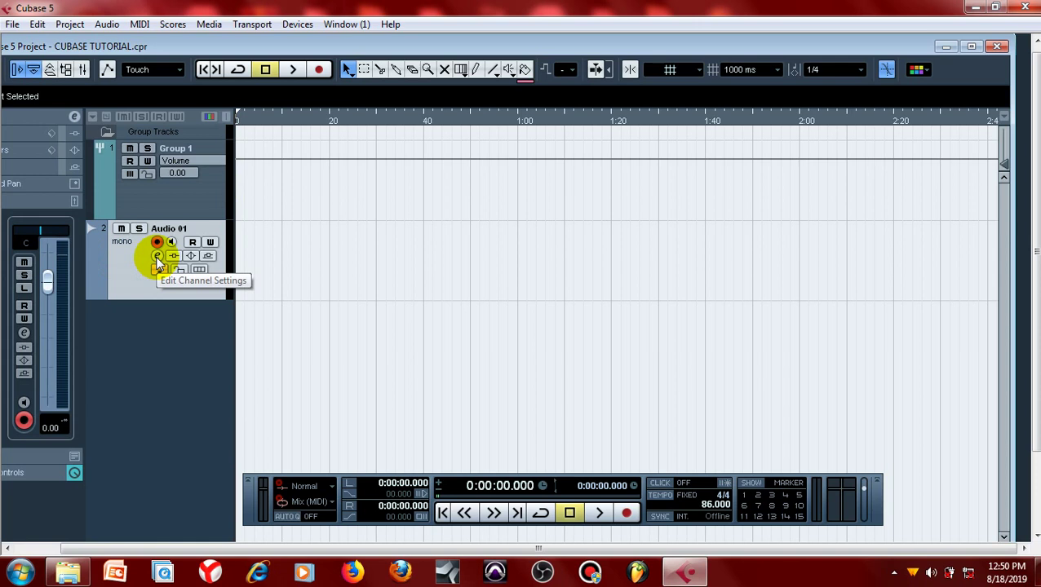
- Keep Audio 01's input on Mono In, route its output to Group 1, and close its channel settings
{"action": "left_click", "coordinate": [157, 256]}
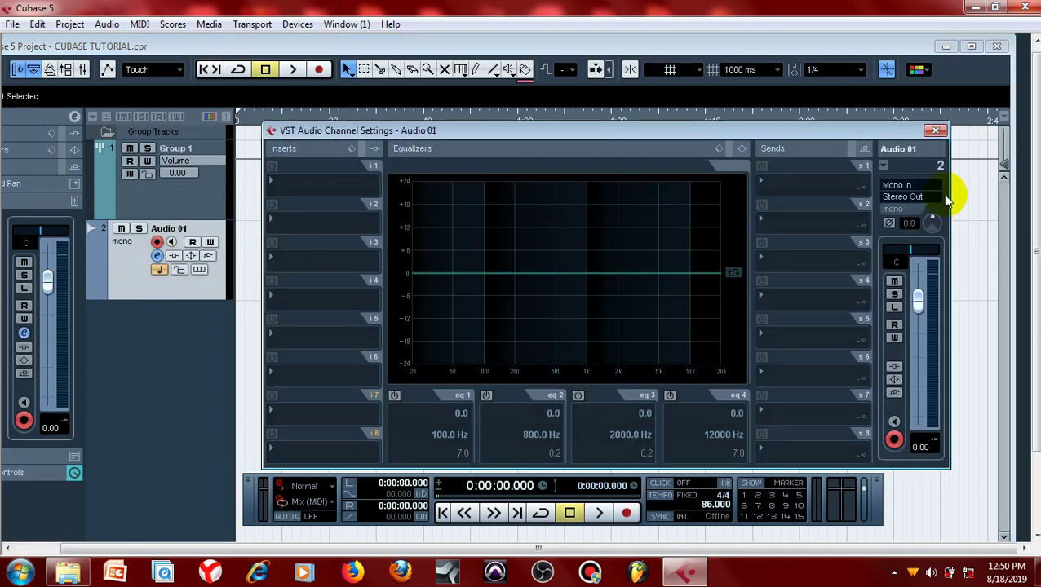
{"action": "left_click", "coordinate": [901, 187]}
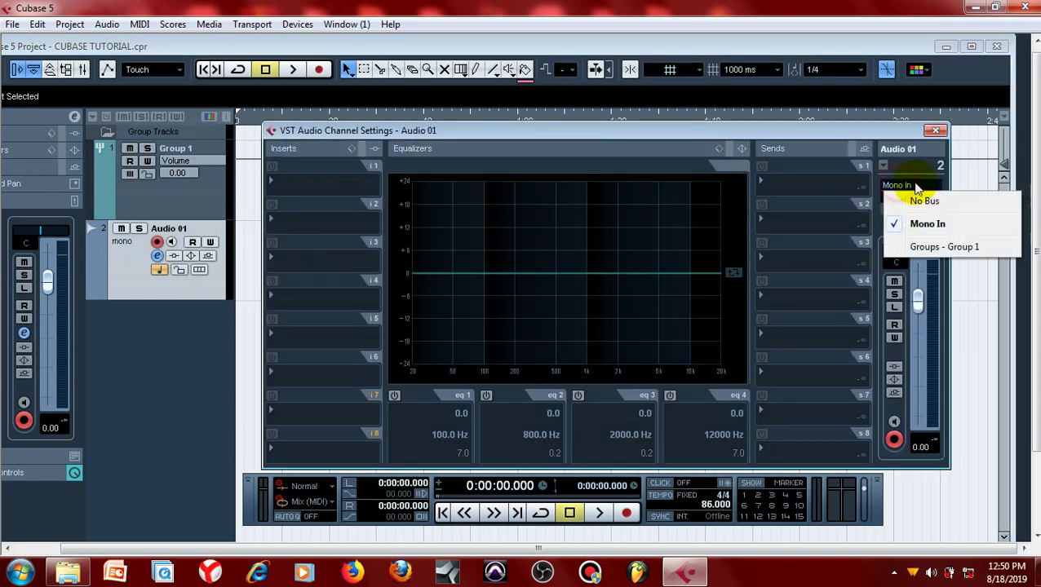
{"action": "left_click", "coordinate": [910, 188]}
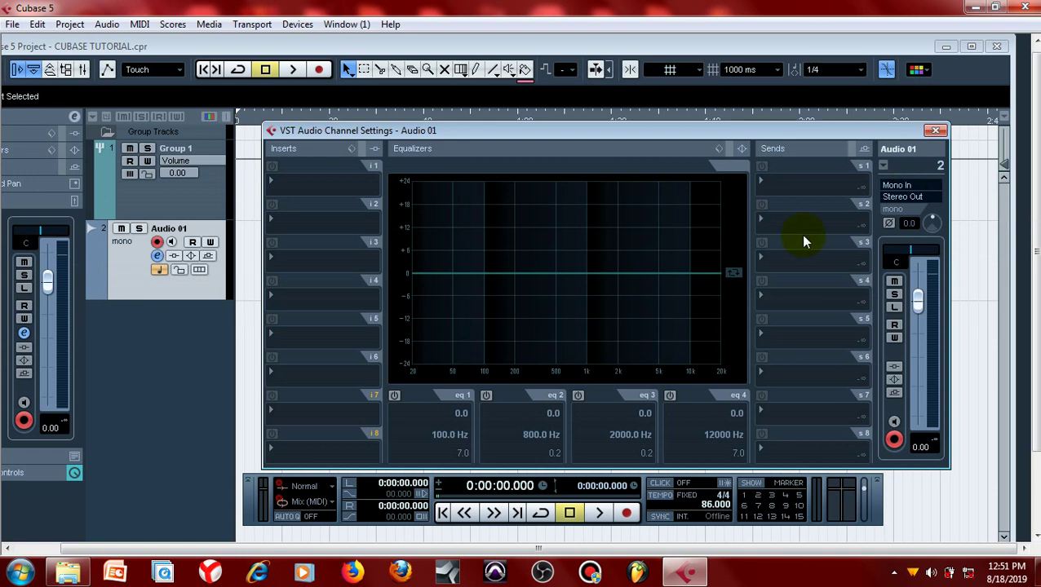
{"action": "left_click", "coordinate": [919, 199]}
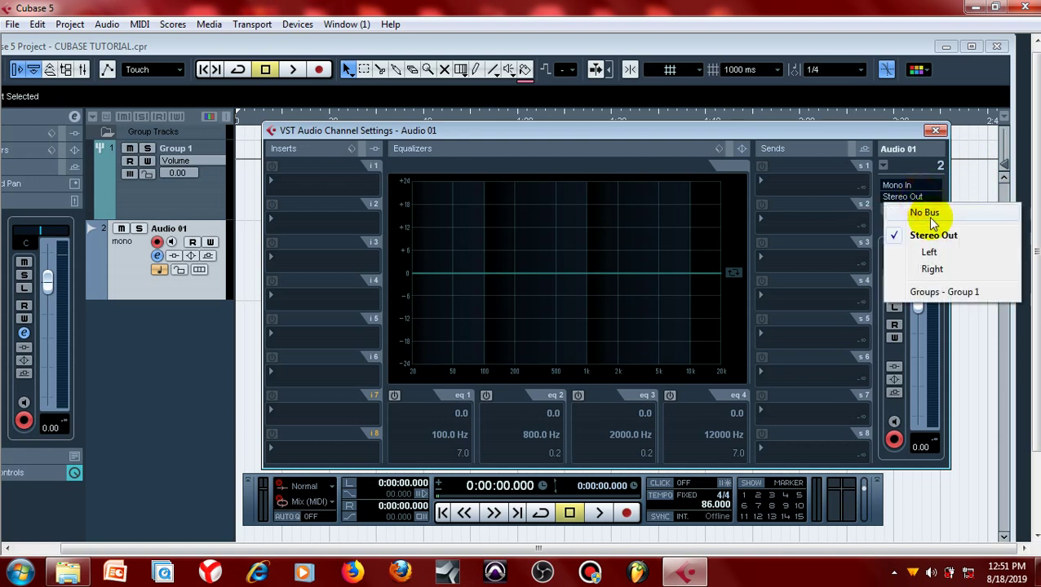
{"action": "left_click", "coordinate": [946, 294]}
{"action": "left_click", "coordinate": [935, 131]}
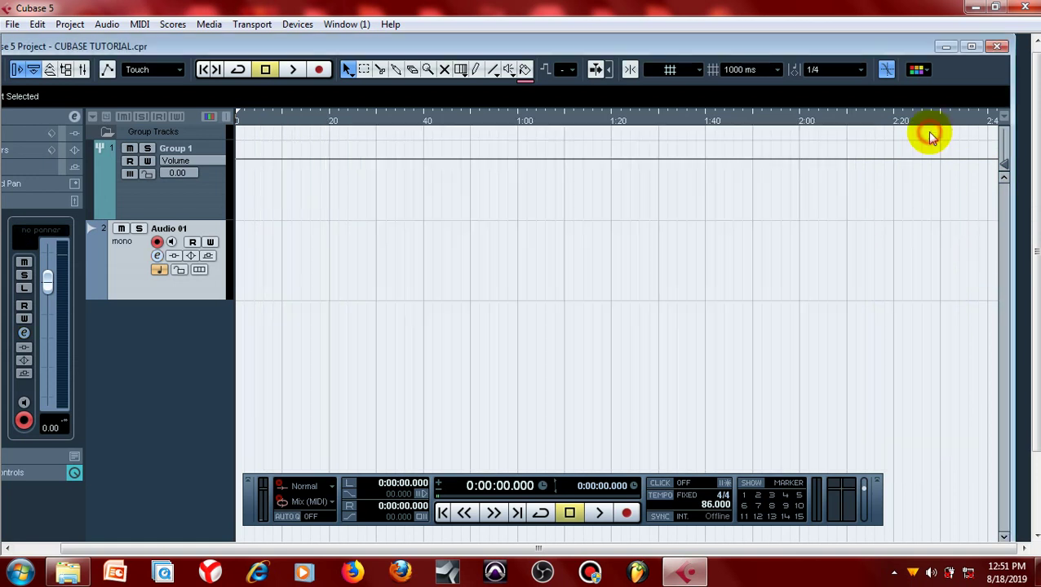
- Turn on input monitoring for Audio 01, compare it with Group 1 by alternating the selection, and leave Audio 01 selected
{"action": "left_click", "coordinate": [171, 242]}
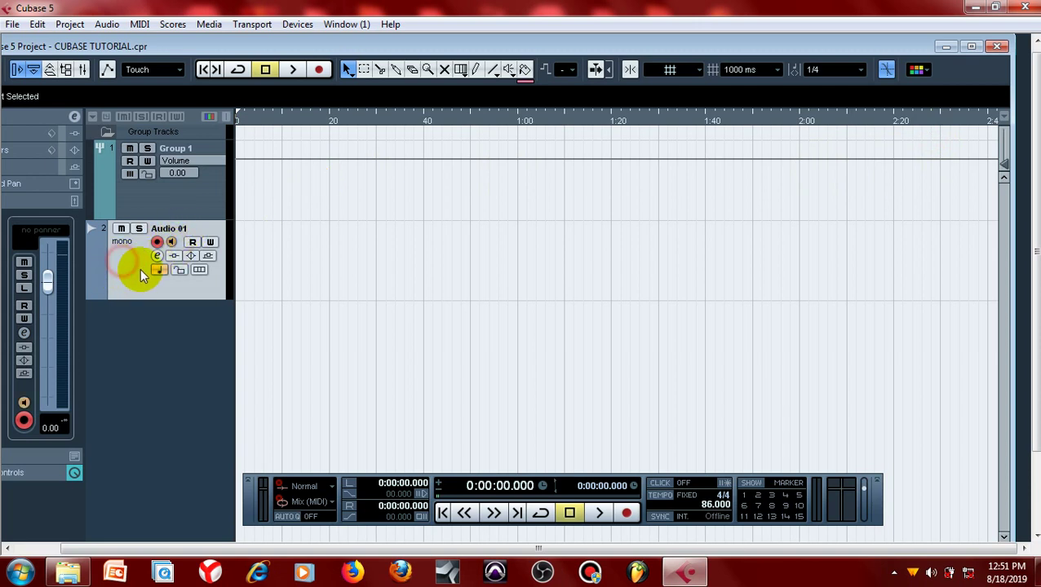
{"action": "left_click", "coordinate": [180, 194]}
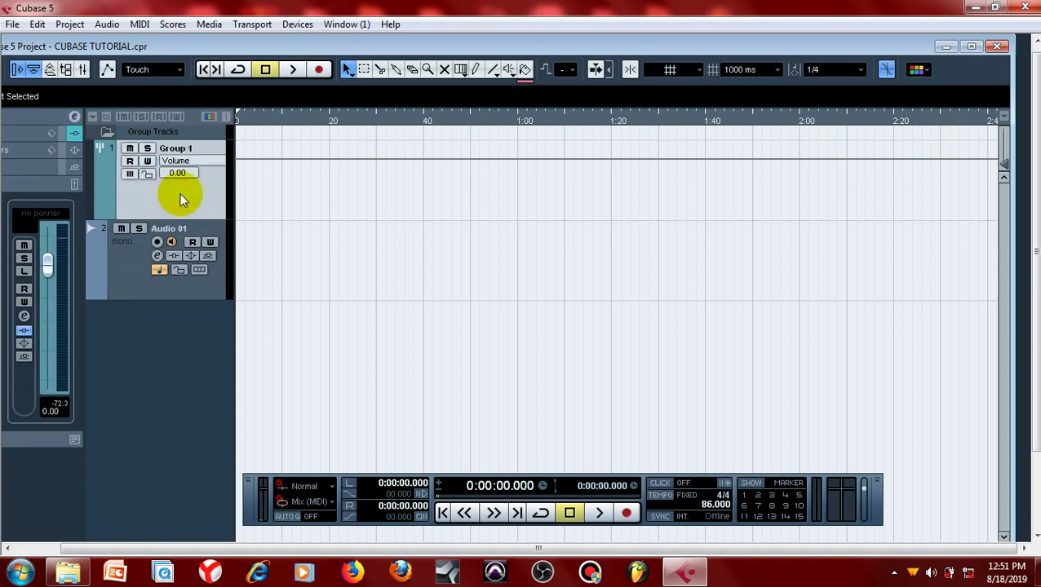
{"action": "left_click", "coordinate": [172, 243]}
{"action": "left_click", "coordinate": [126, 270]}
{"action": "left_click", "coordinate": [158, 205]}
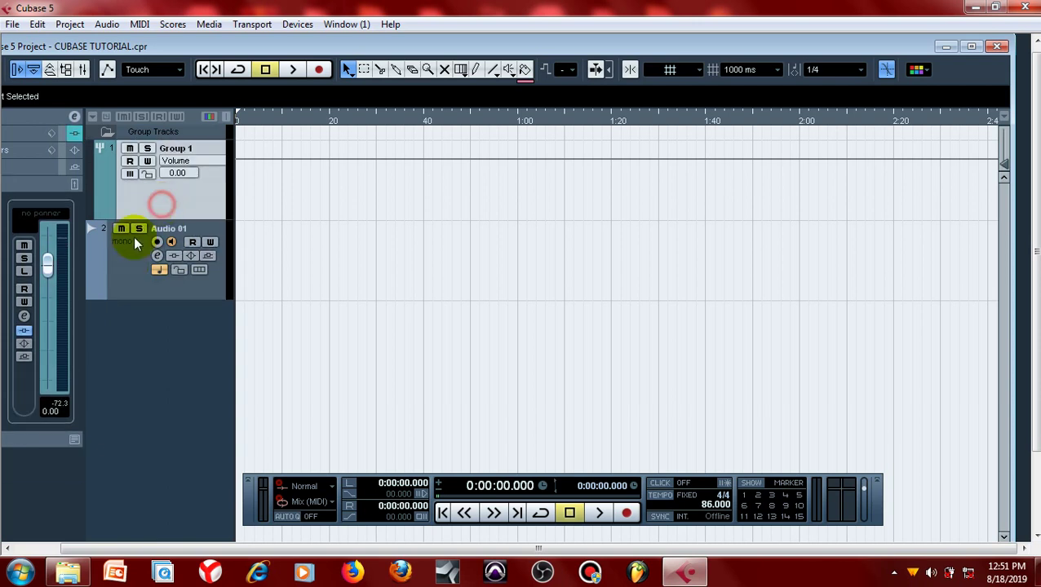
{"action": "left_click", "coordinate": [126, 261]}
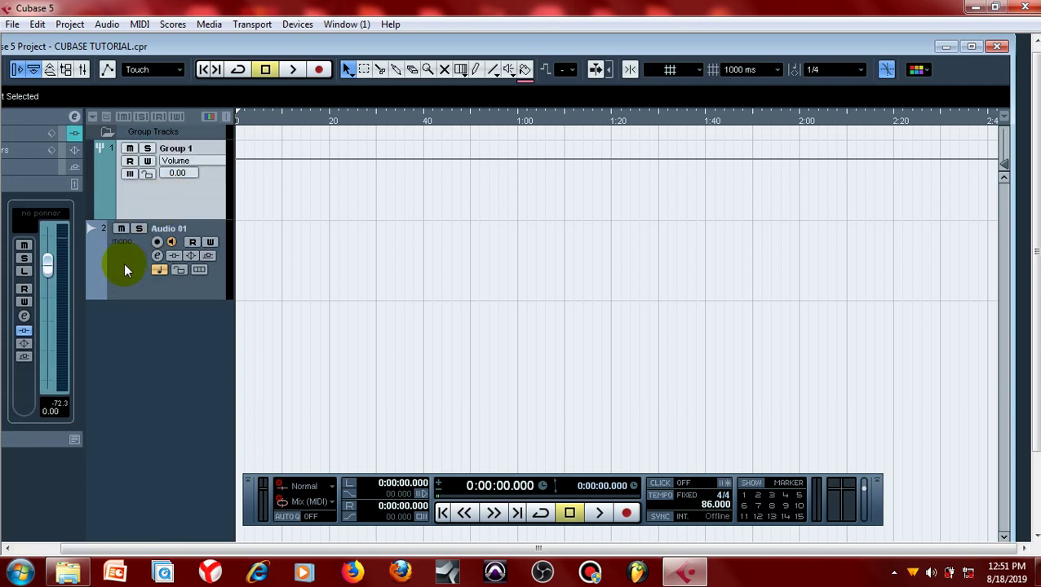
{"action": "left_click", "coordinate": [194, 200]}
{"action": "left_click", "coordinate": [134, 260]}
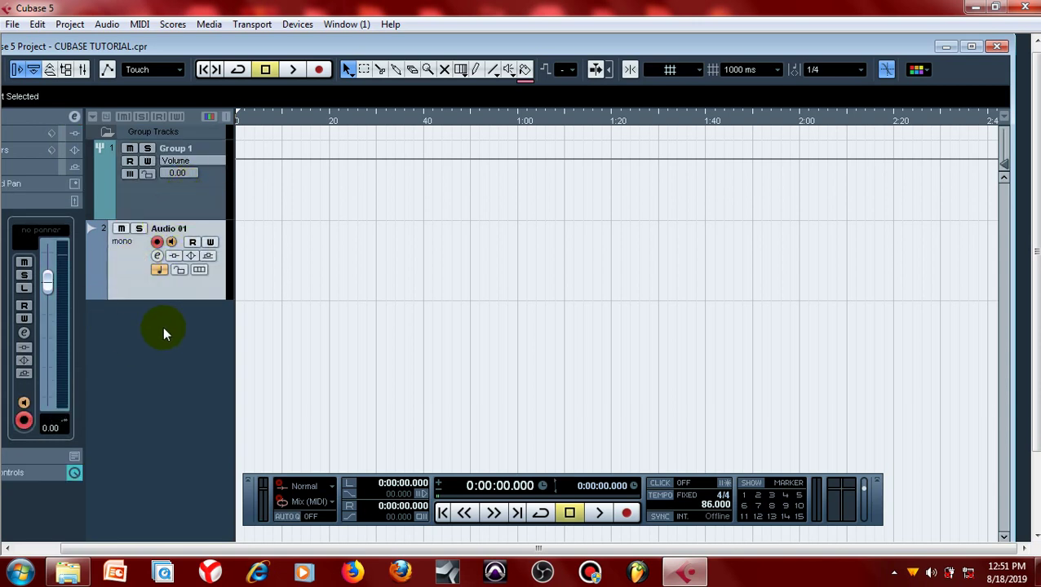
- Add one audio track with the Stereo configuration below Audio 01
{"action": "right_click", "coordinate": [178, 349]}
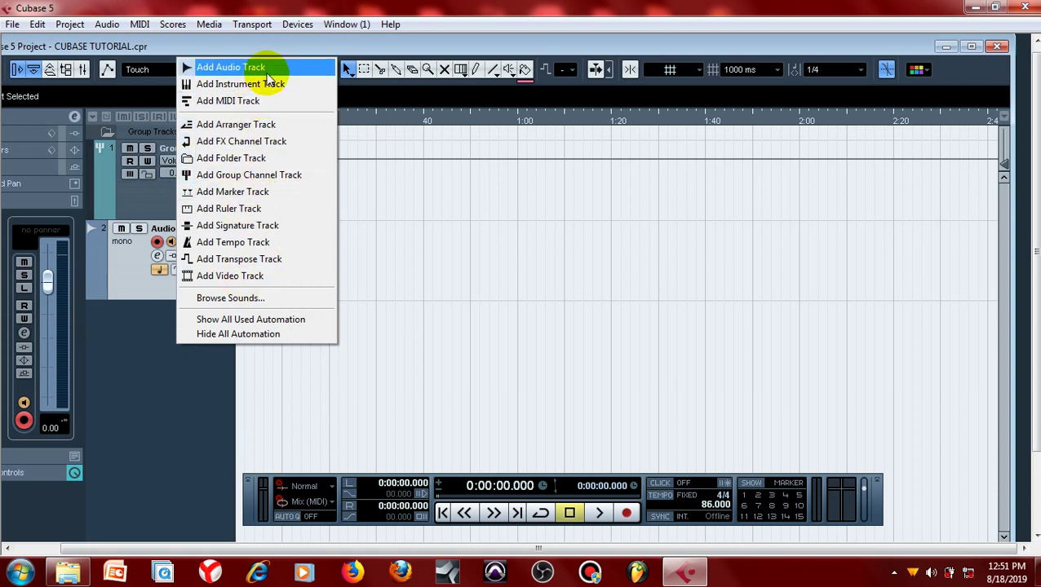
{"action": "left_click", "coordinate": [263, 68]}
{"action": "left_click", "coordinate": [496, 294]}
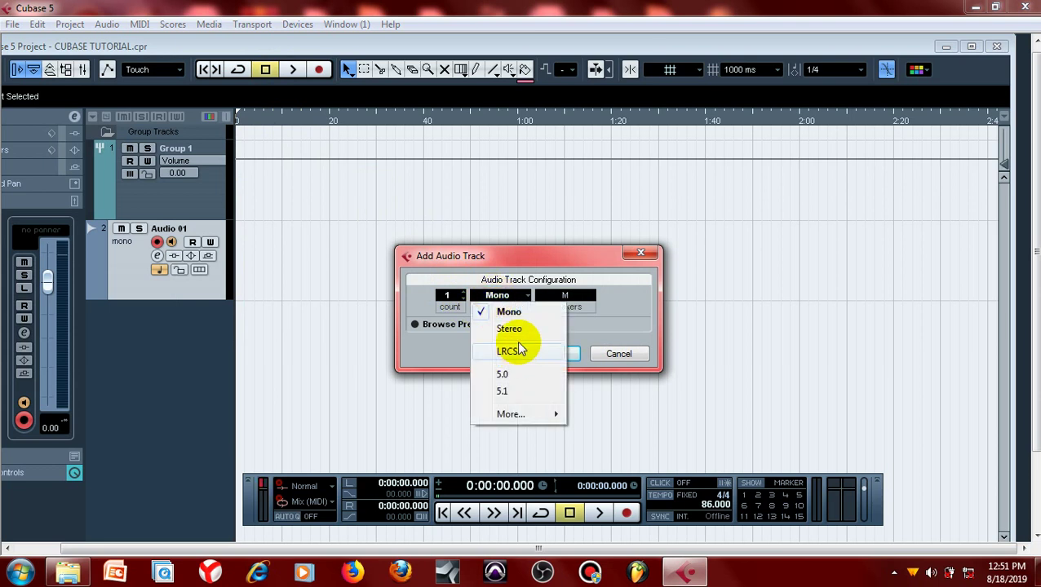
{"action": "left_click", "coordinate": [519, 330]}
{"action": "left_click", "coordinate": [550, 356]}
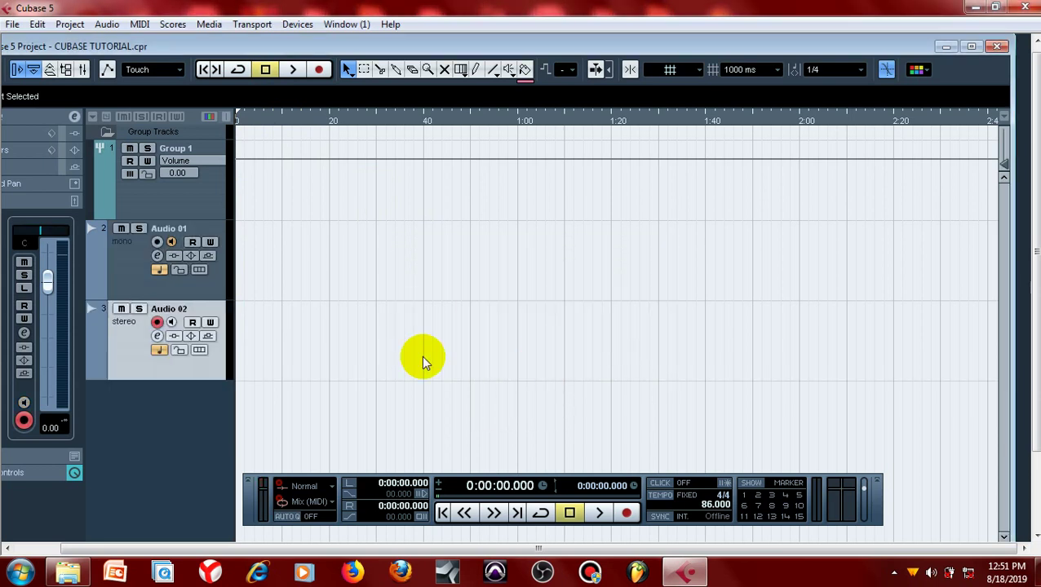
- Add a ruler track between Audio 01 and Audio 02 as a separator and select it
{"action": "left_click", "coordinate": [133, 283]}
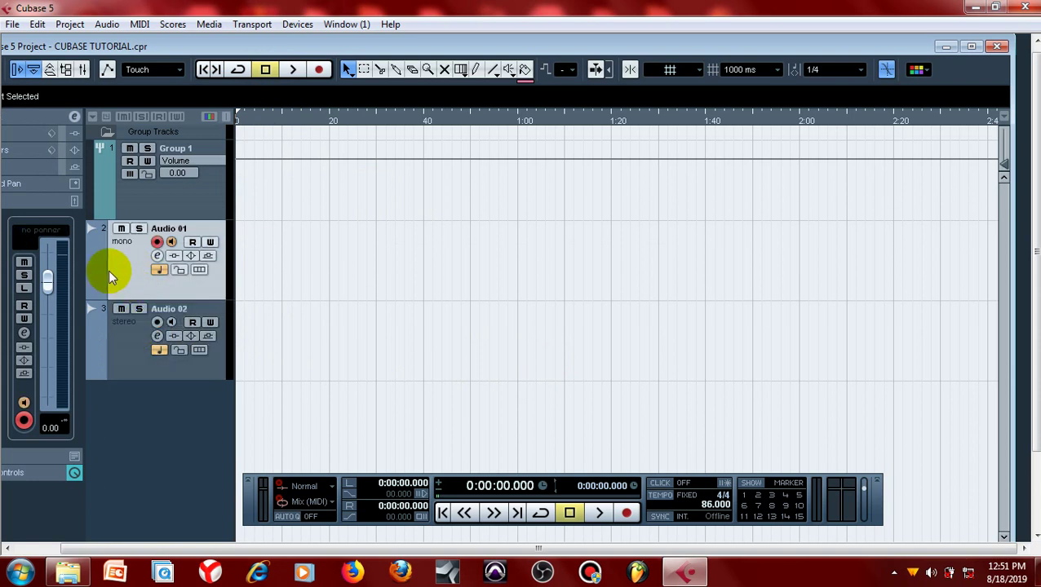
{"action": "right_click", "coordinate": [132, 282]}
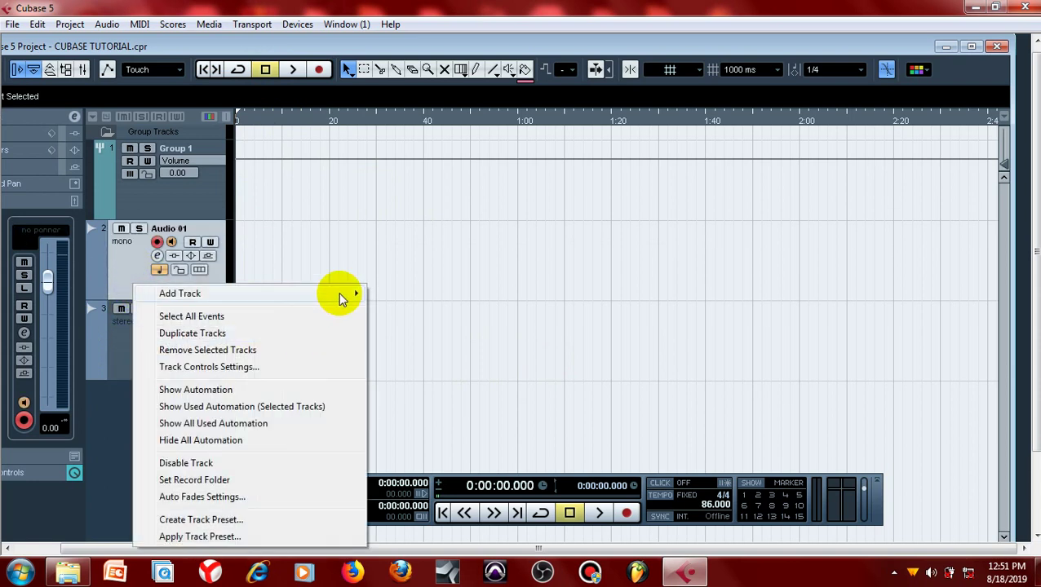
{"action": "mouse_move", "coordinate": [340, 299]}
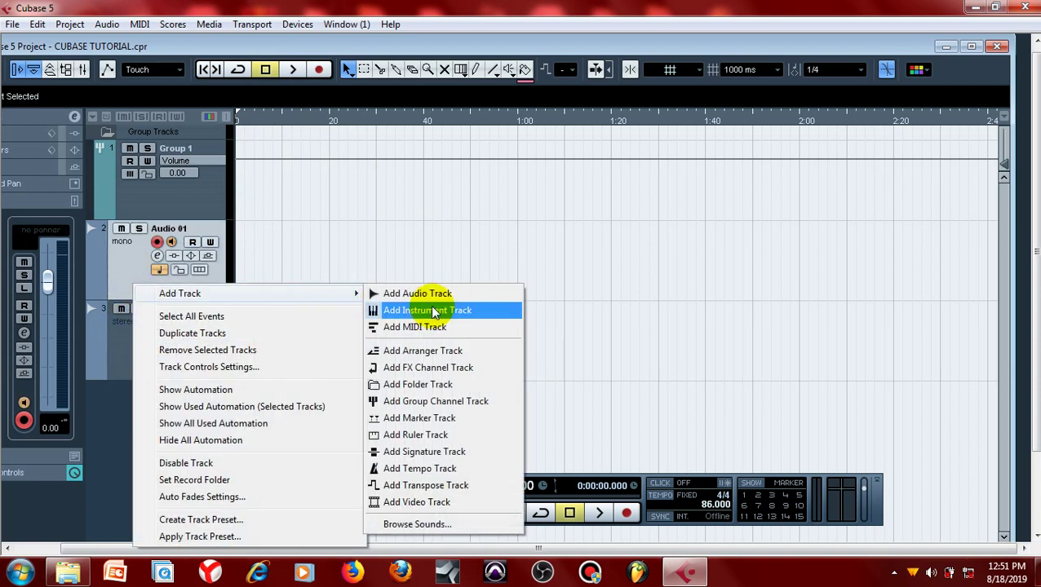
{"action": "left_click", "coordinate": [420, 434]}
{"action": "left_click", "coordinate": [133, 369]}
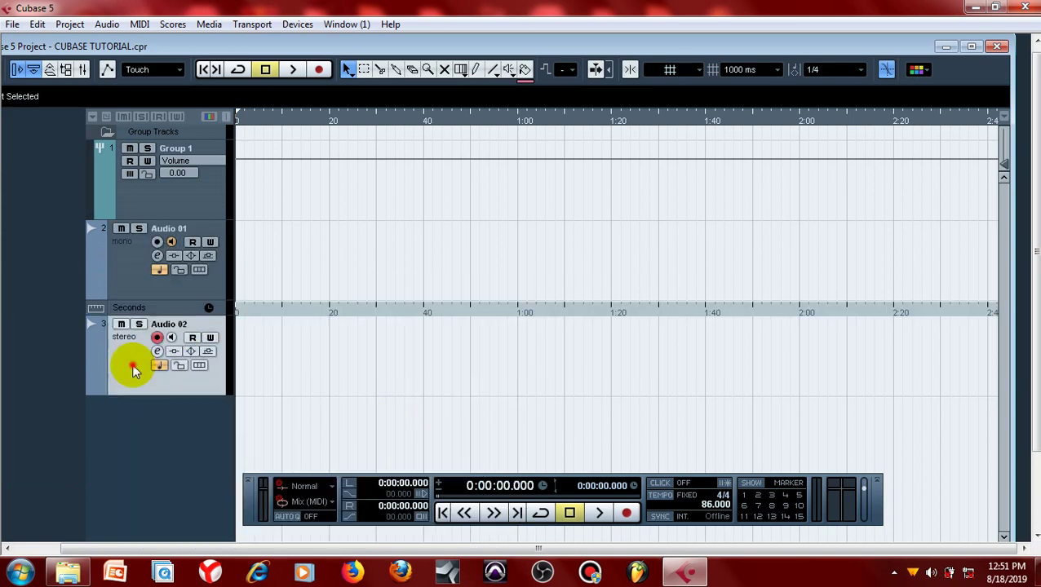
{"action": "left_click", "coordinate": [185, 306]}
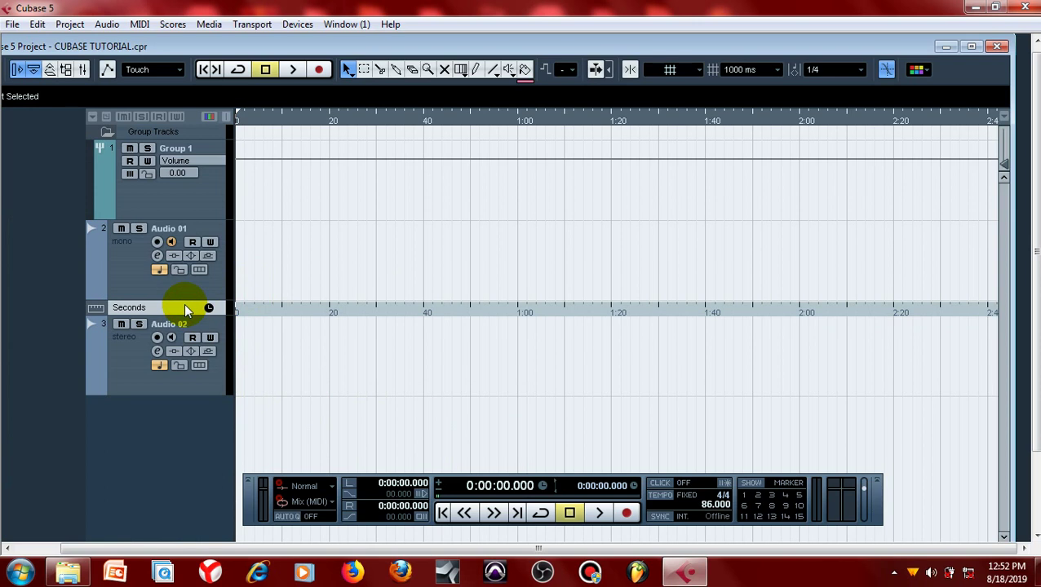
- Try Color 10 on the ruler track and pick bright yellow from the standard colours in the Event Colors dialog
{"action": "left_click", "coordinate": [916, 70]}
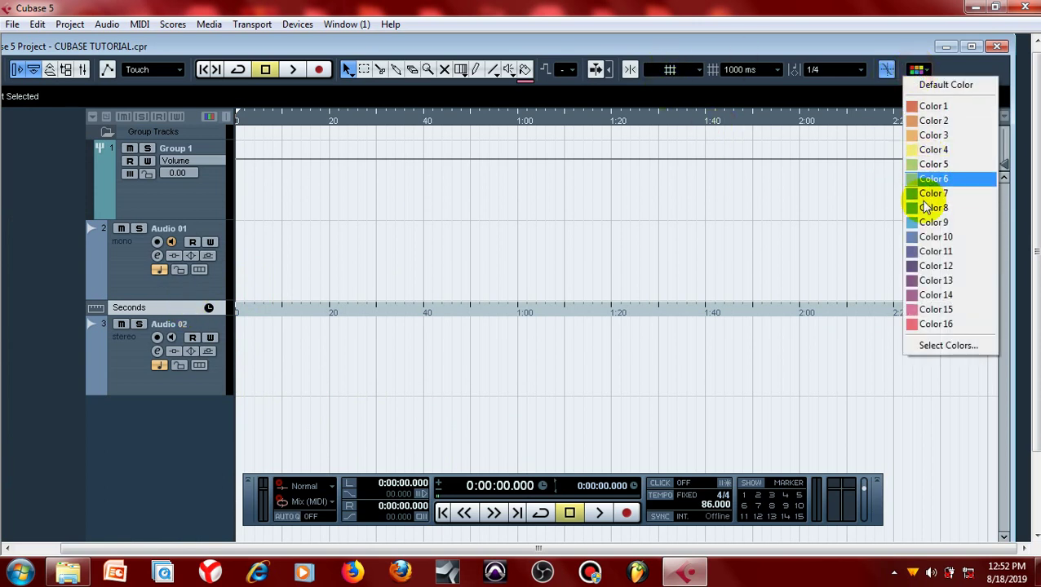
{"action": "left_click", "coordinate": [930, 236]}
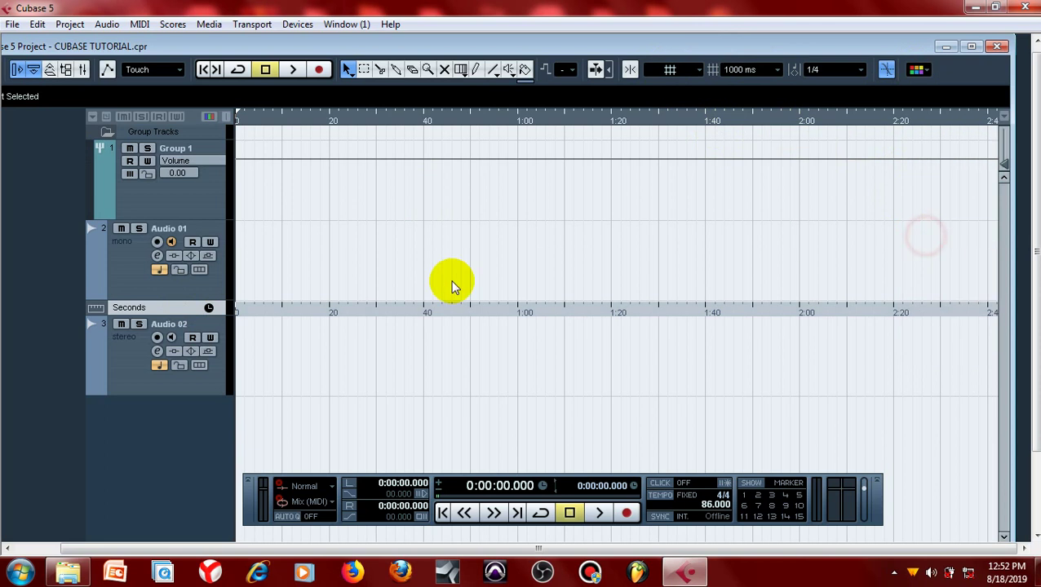
{"action": "left_click", "coordinate": [524, 72]}
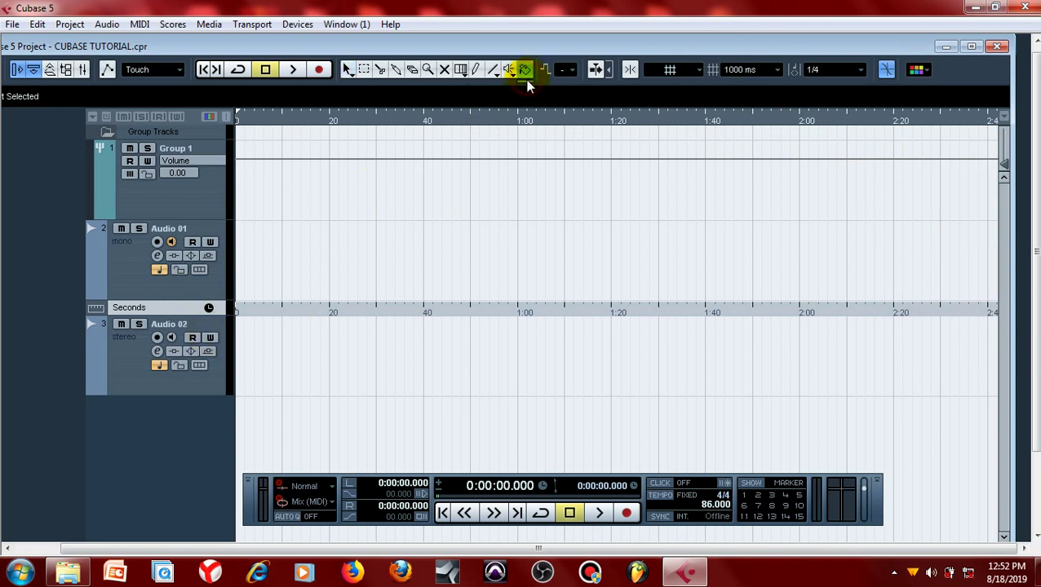
{"action": "left_click", "coordinate": [525, 75]}
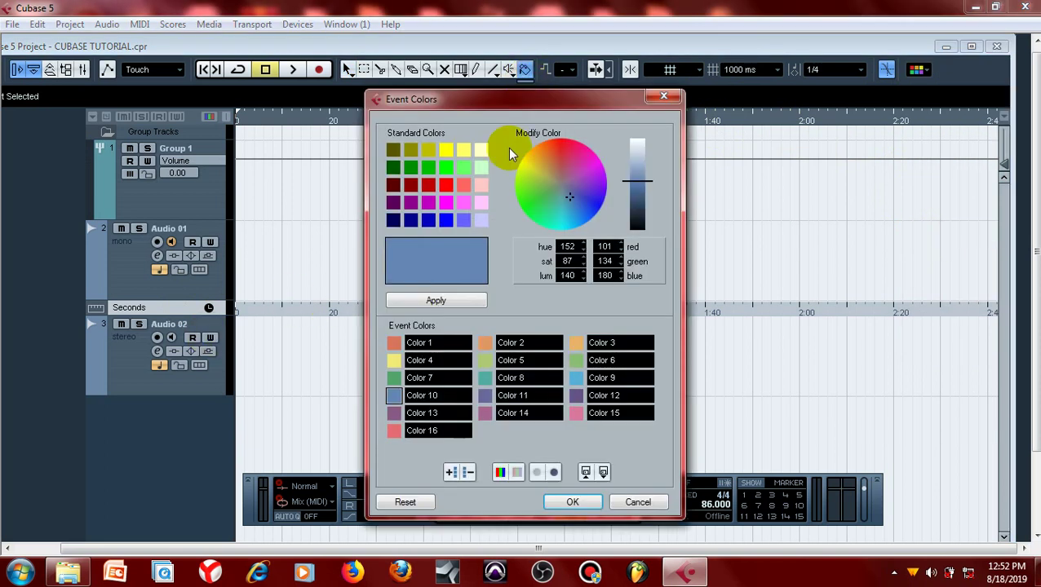
{"action": "left_click", "coordinate": [451, 153]}
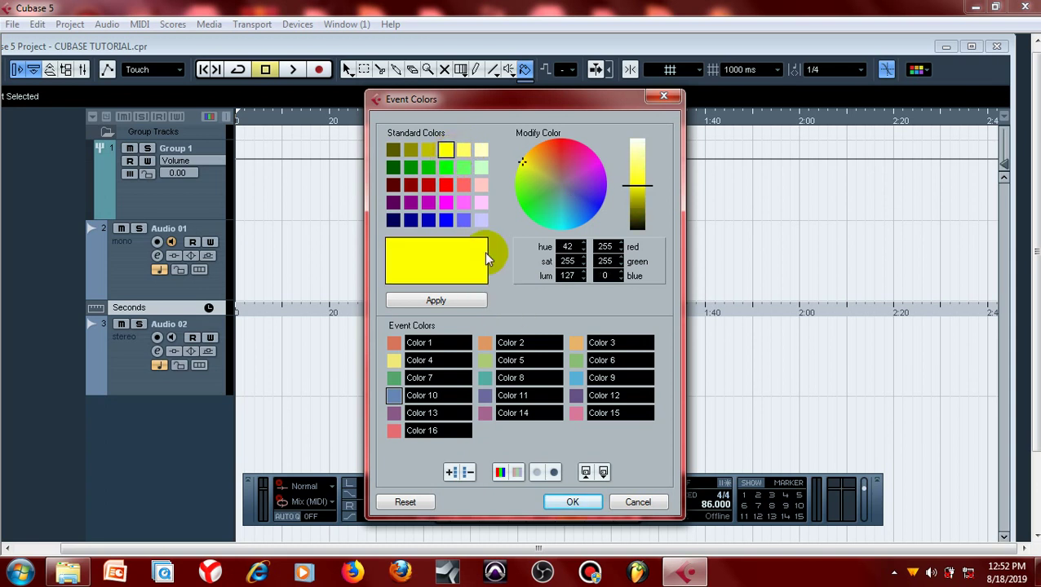
{"action": "left_click", "coordinate": [572, 501]}
- Colour the ruler track with Color 15, select Audio 02 and switch back to the Object Selection tool
{"action": "left_click", "coordinate": [918, 71]}
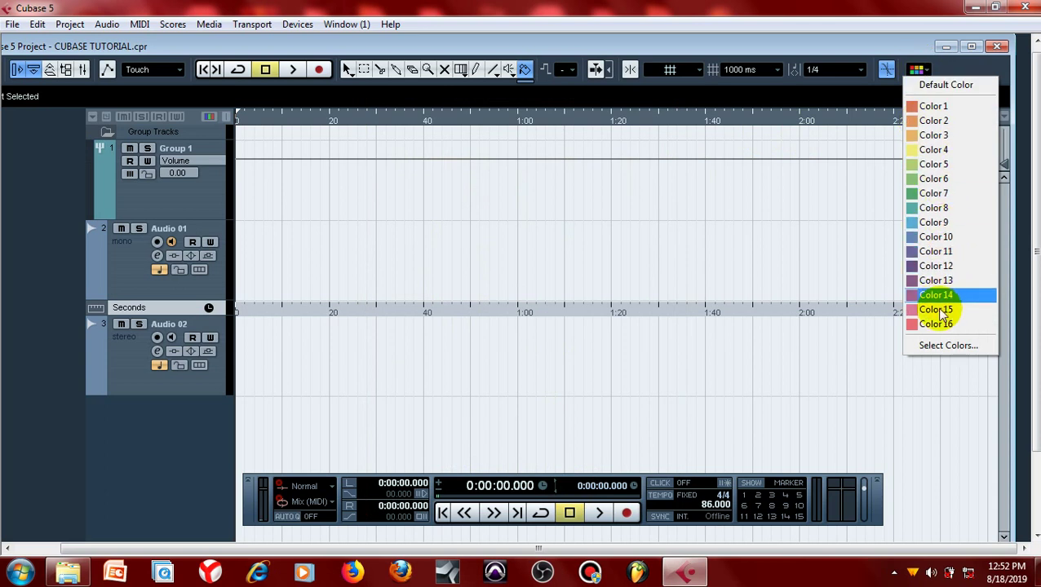
{"action": "left_click", "coordinate": [941, 310]}
{"action": "left_click", "coordinate": [120, 371]}
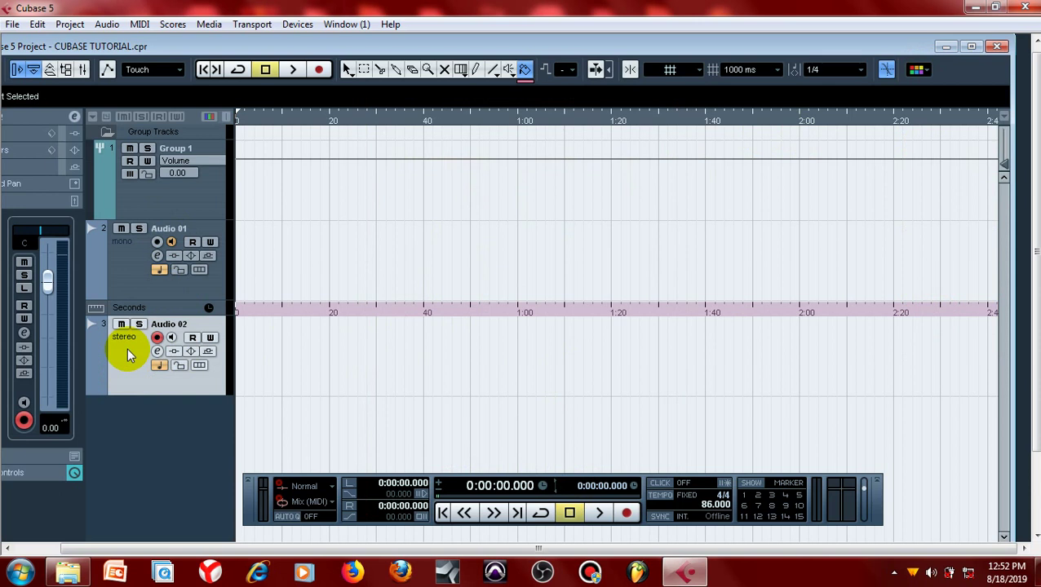
{"action": "left_click", "coordinate": [347, 69]}
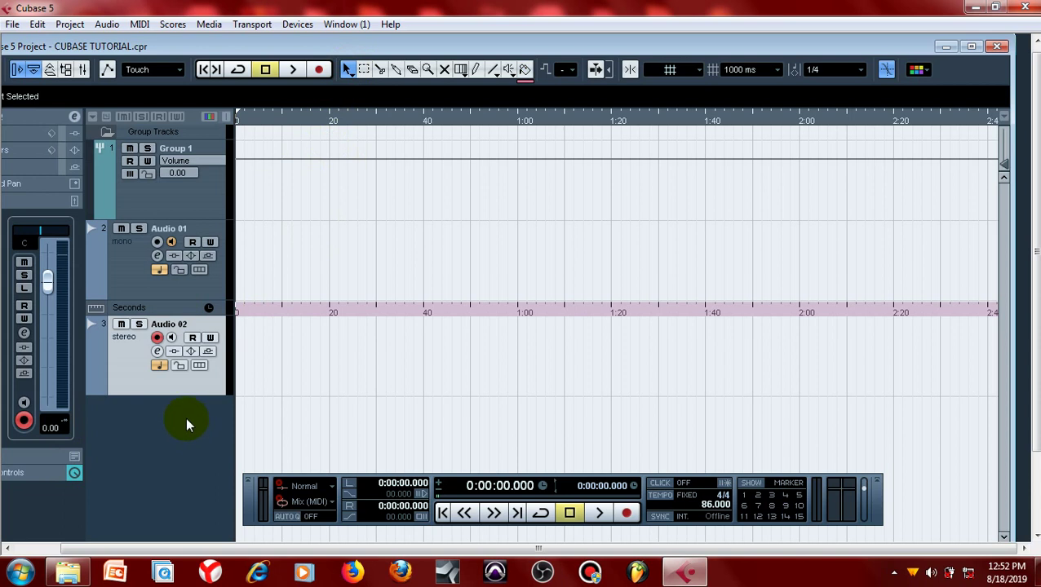
- Add one audio track with the Mono configuration below Audio 02
{"action": "right_click", "coordinate": [157, 430]}
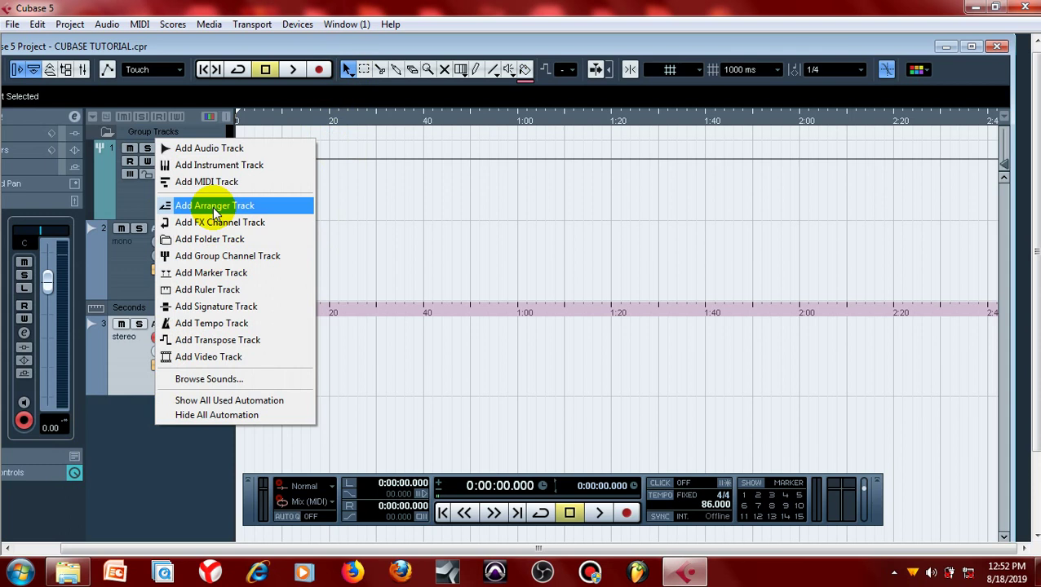
{"action": "left_click", "coordinate": [249, 150]}
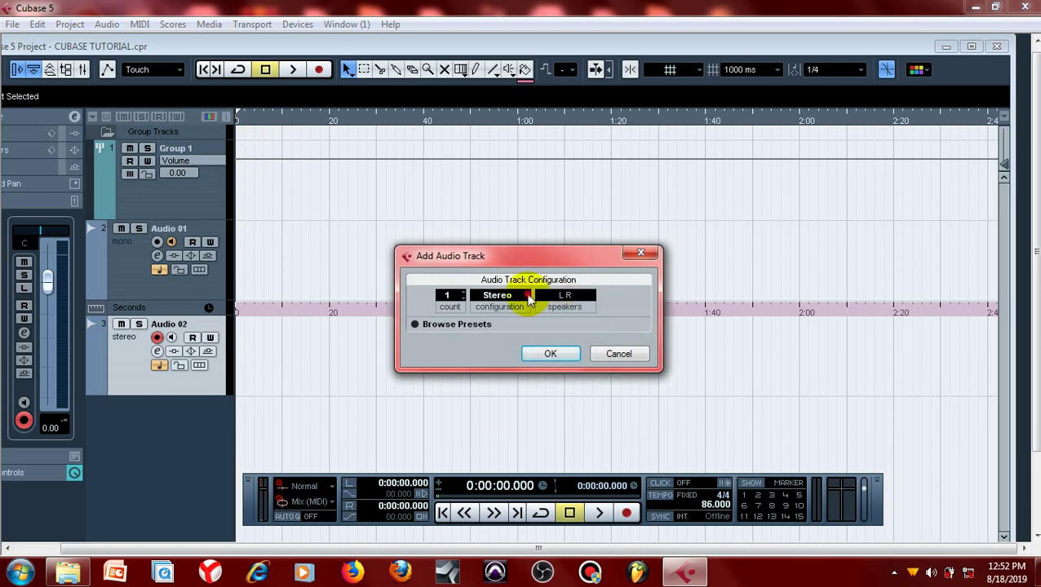
{"action": "left_click", "coordinate": [526, 295]}
{"action": "left_click", "coordinate": [526, 310]}
{"action": "left_click", "coordinate": [554, 352]}
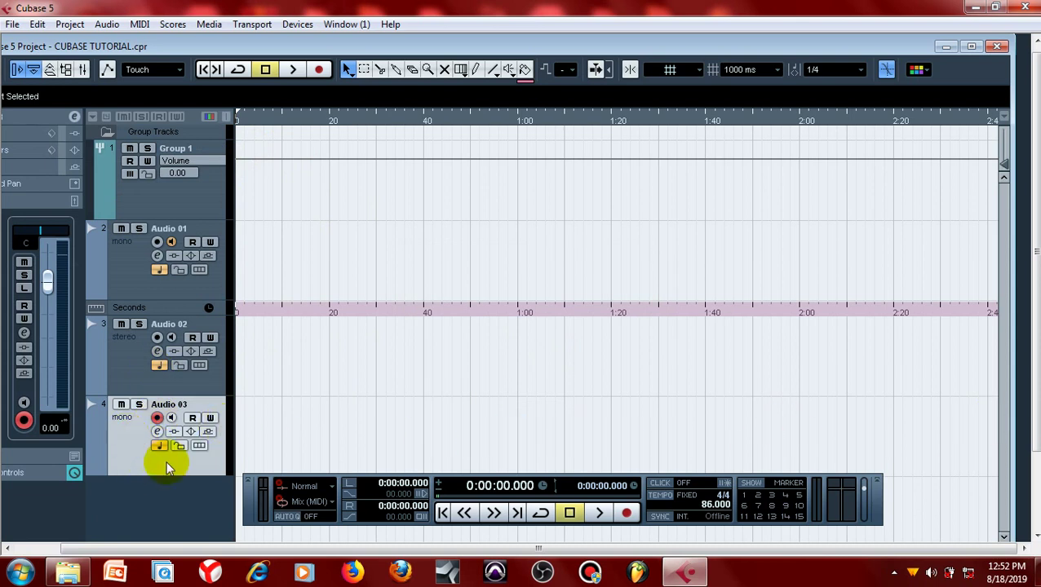
- Open the channel settings of Audio 03 and set its input routing to Group 1
{"action": "left_click", "coordinate": [156, 432]}
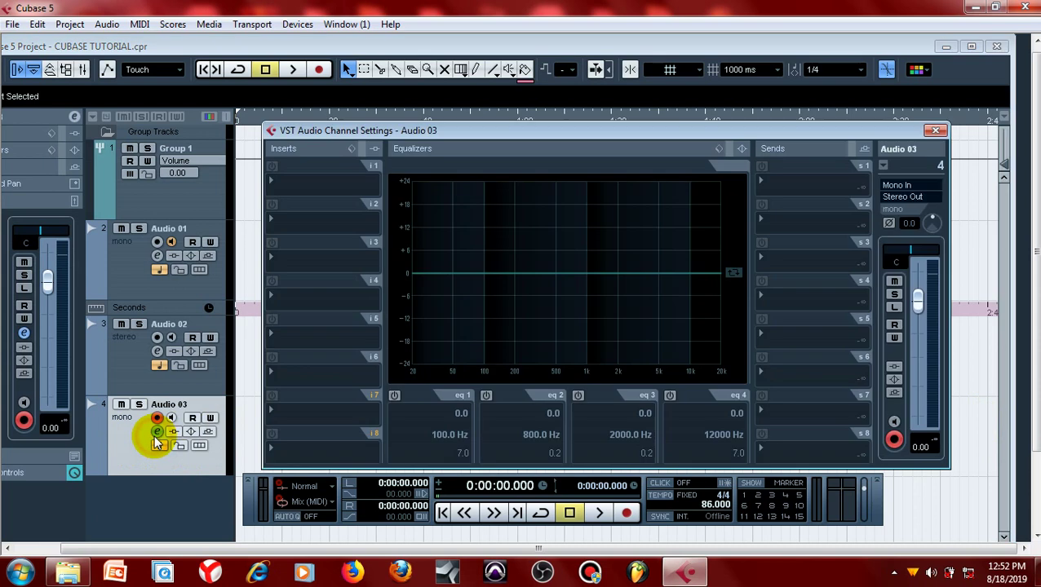
{"action": "left_click", "coordinate": [899, 188]}
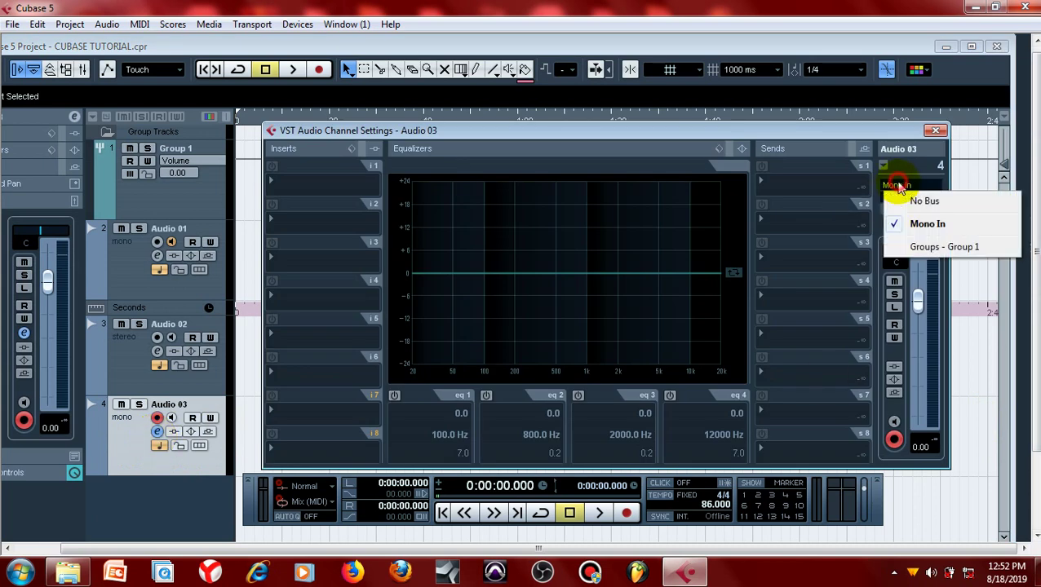
{"action": "left_click", "coordinate": [936, 248]}
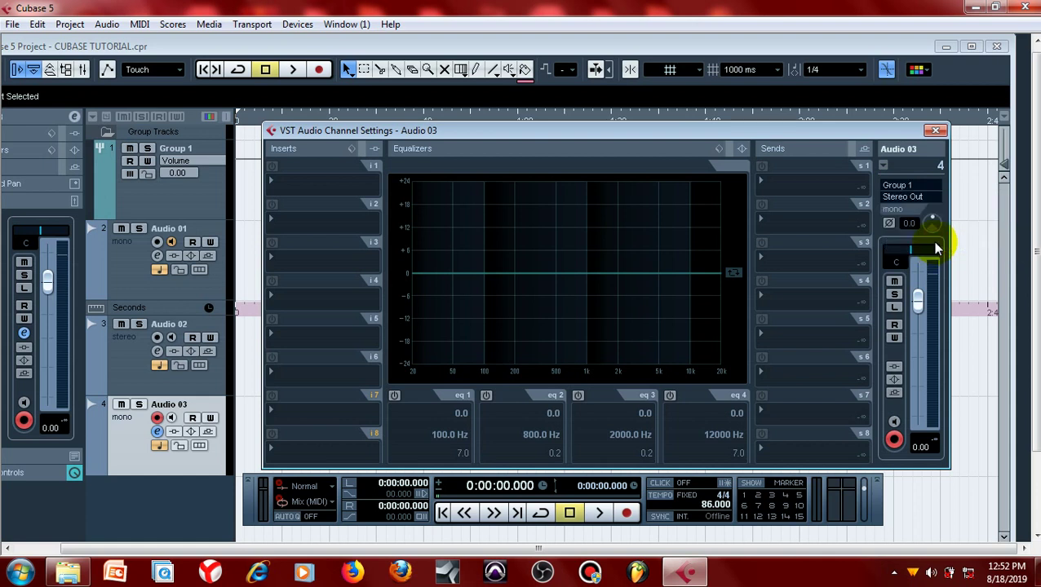
- Check the output and input routing options of Audio 03, keeping Stereo Out and Group 1, and close its channel settings
{"action": "left_click", "coordinate": [913, 197]}
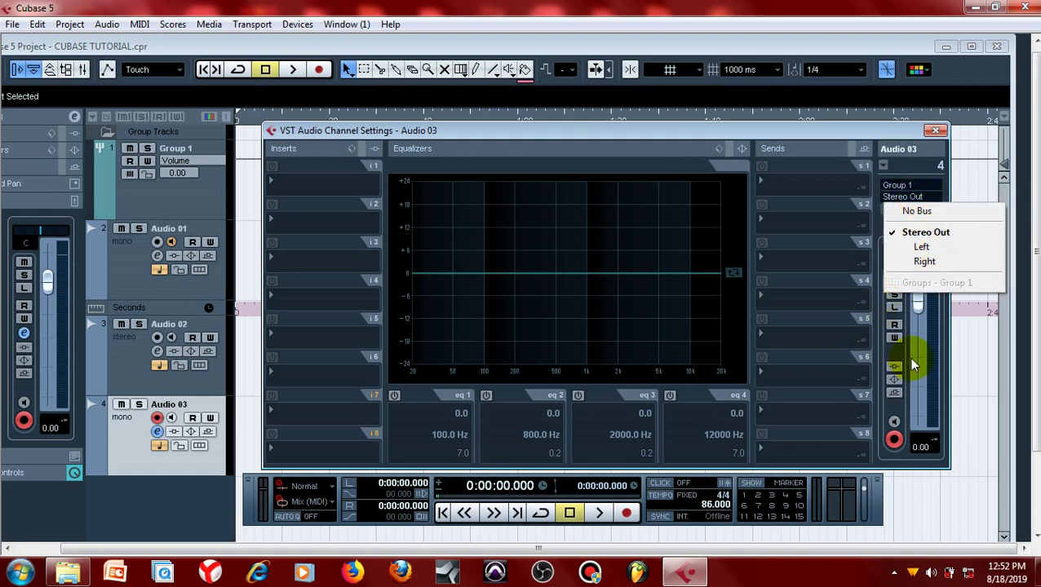
{"action": "left_click", "coordinate": [904, 130]}
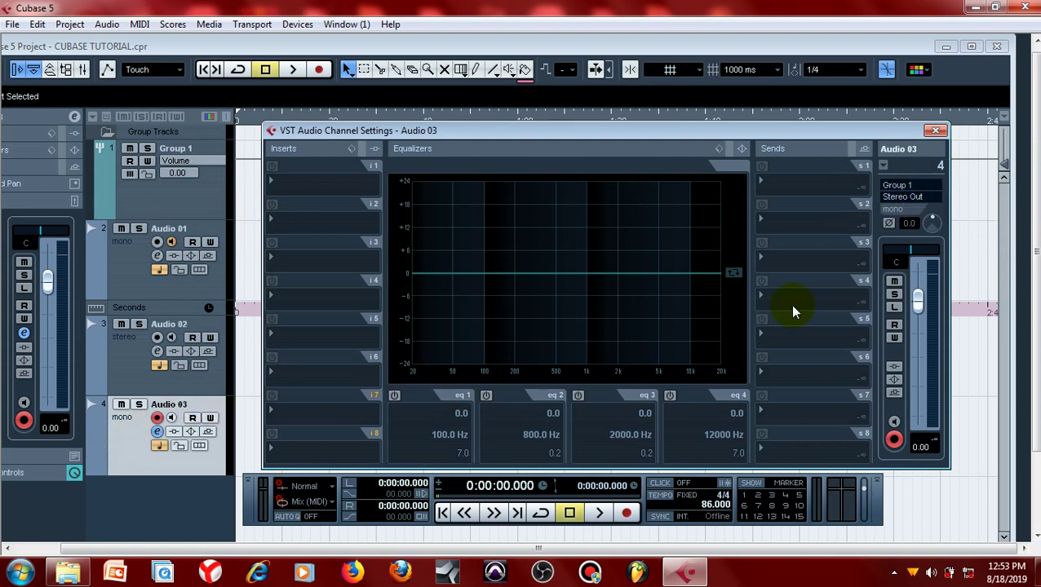
{"action": "left_click", "coordinate": [900, 197]}
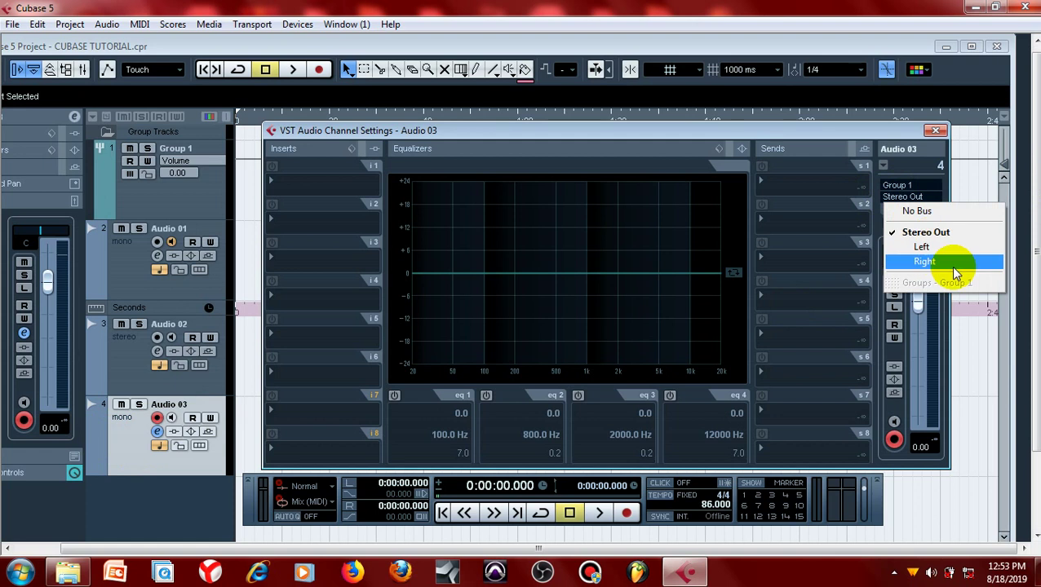
{"action": "left_click", "coordinate": [857, 130]}
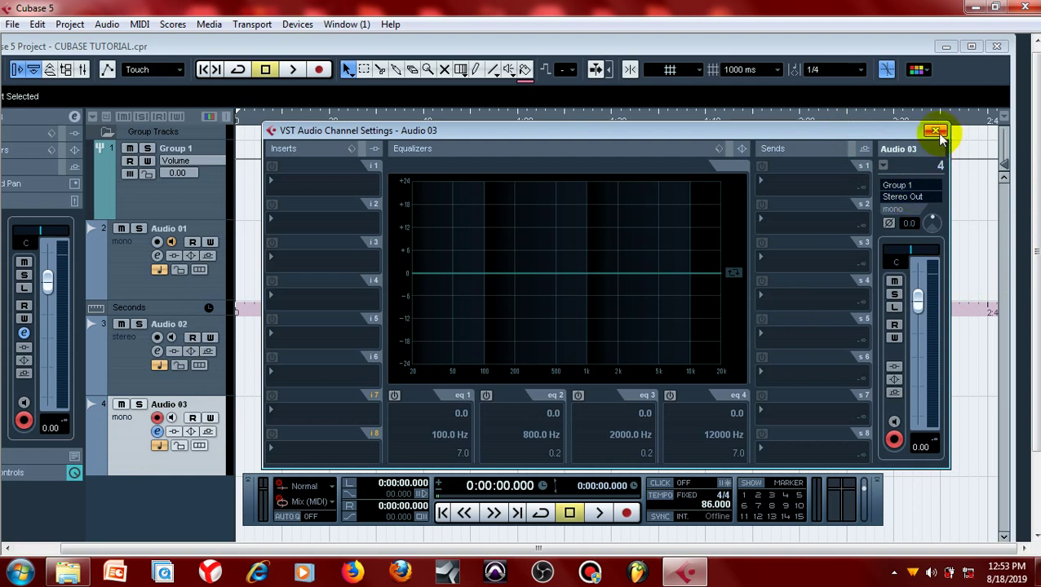
{"action": "left_click", "coordinate": [897, 187]}
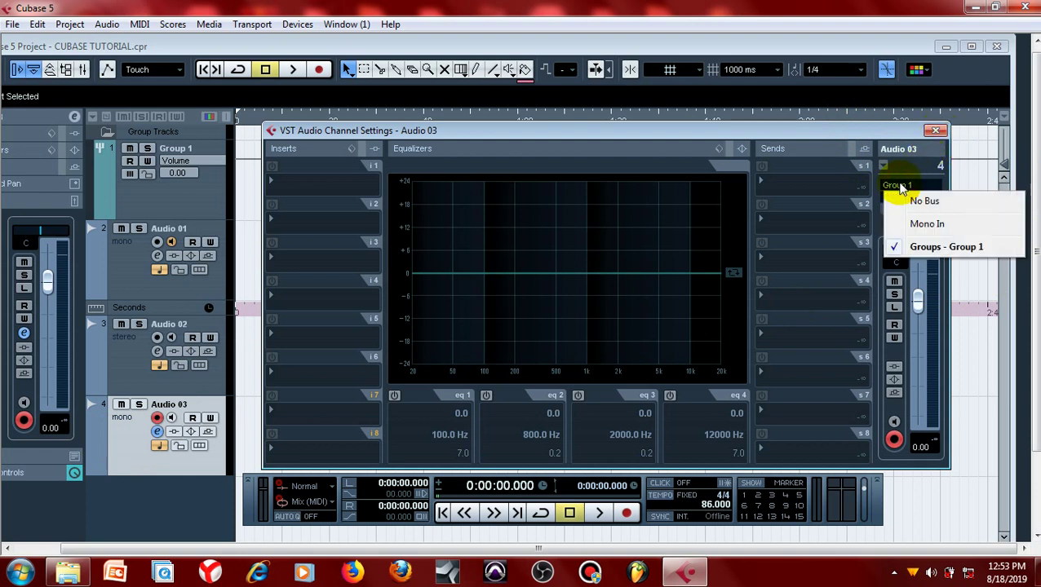
{"action": "left_click", "coordinate": [920, 246]}
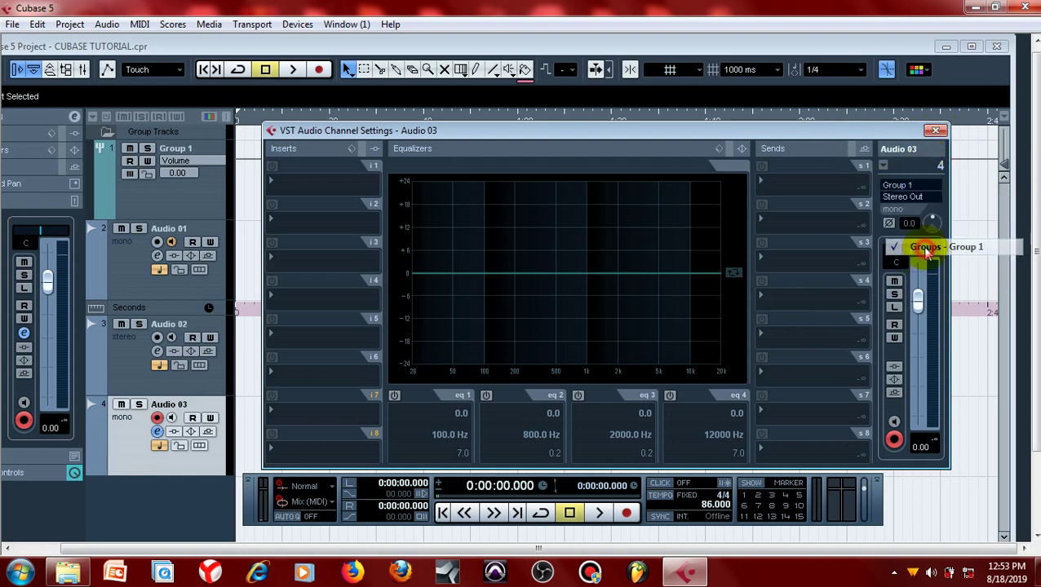
{"action": "left_click", "coordinate": [935, 131]}
{"action": "left_click", "coordinate": [201, 187]}
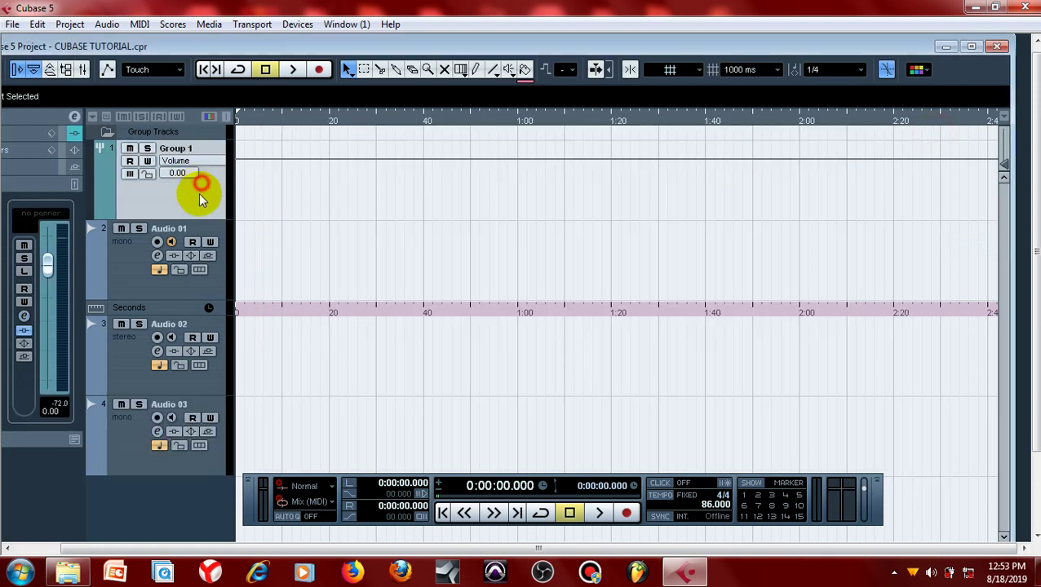
{"action": "left_click", "coordinate": [122, 451]}
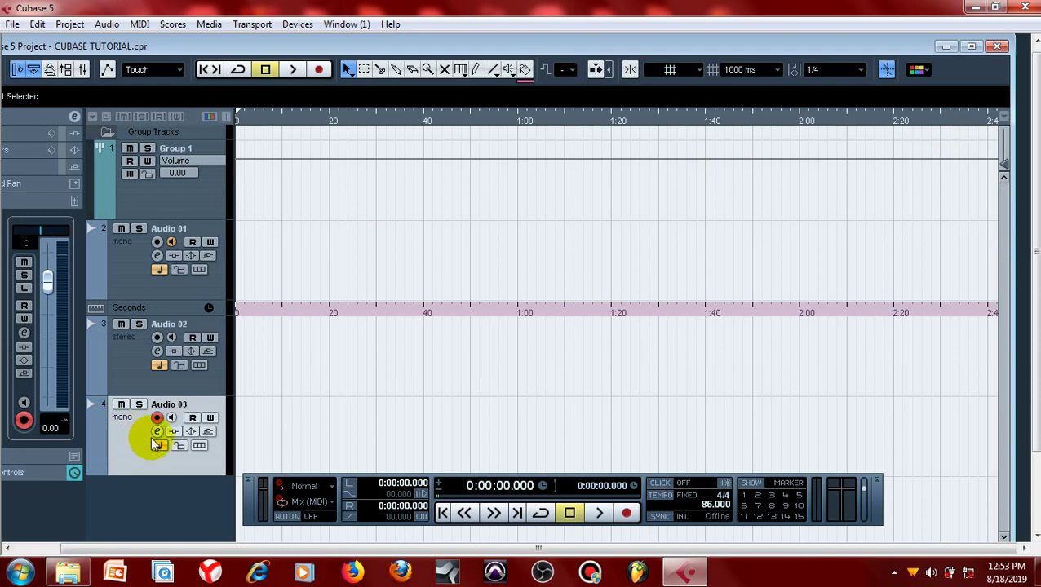
{"action": "left_click", "coordinate": [135, 368]}
{"action": "left_click", "coordinate": [131, 434]}
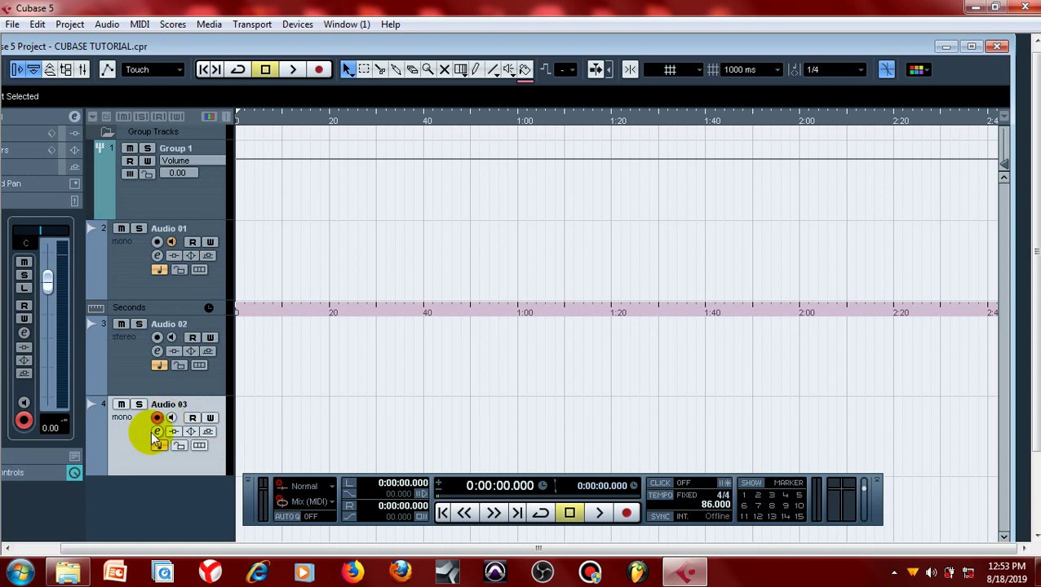
{"action": "left_click", "coordinate": [156, 432]}
{"action": "left_click", "coordinate": [156, 431]}
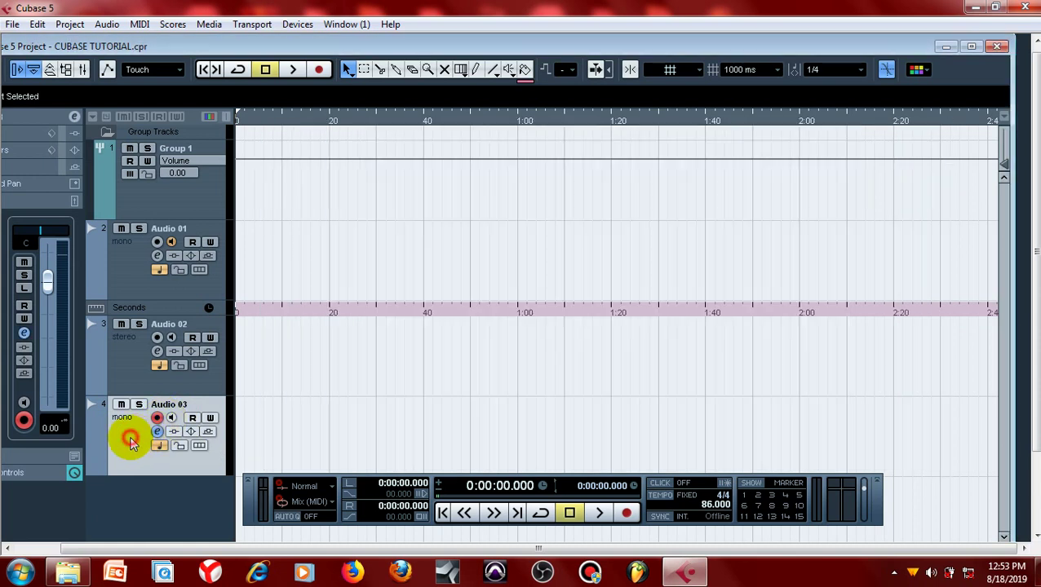
- Maximize the project window and select the Audio 03 track
{"action": "left_click", "coordinate": [973, 47]}
{"action": "left_click", "coordinate": [762, 188]}
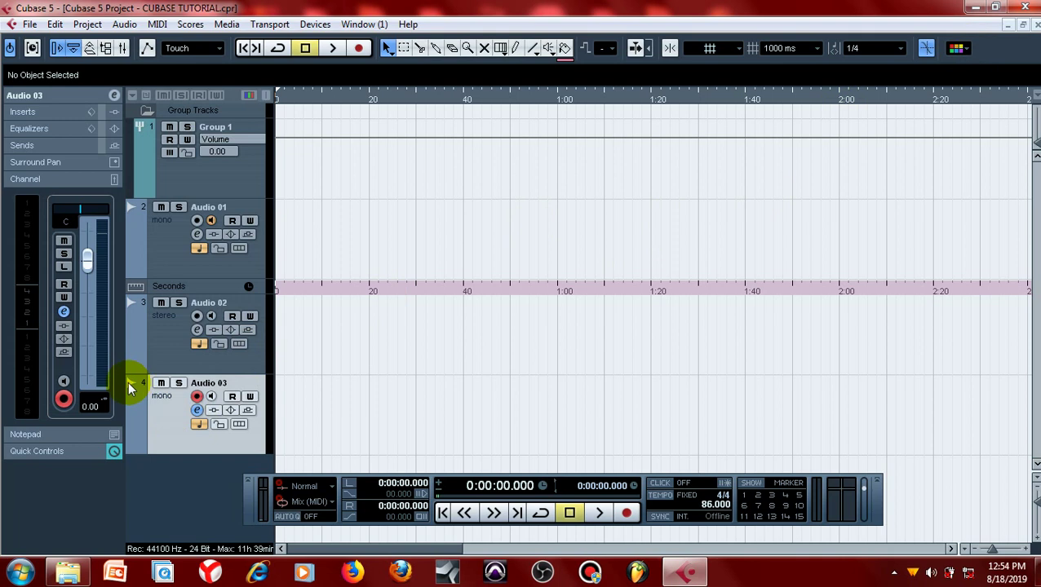
{"action": "left_click", "coordinate": [170, 432]}
{"action": "left_click", "coordinate": [166, 341]}
{"action": "left_click", "coordinate": [172, 408]}
{"action": "left_click", "coordinate": [169, 343]}
{"action": "left_click", "coordinate": [173, 429]}
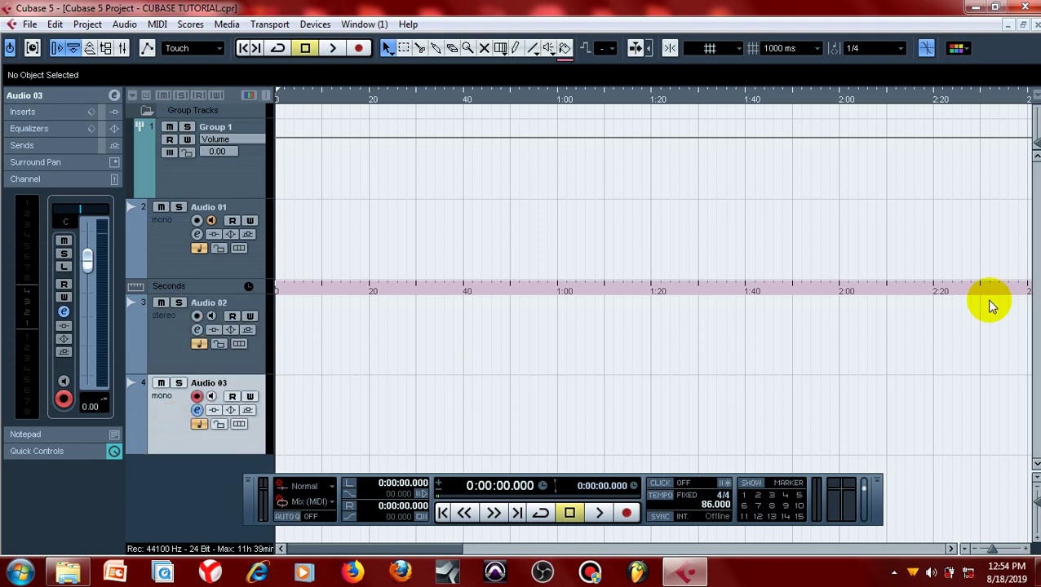
- Select Group 1 together with Audio 01 and remove both tracks from the project
{"action": "left_click", "coordinate": [209, 184]}
{"action": "left_click", "coordinate": [183, 244]}
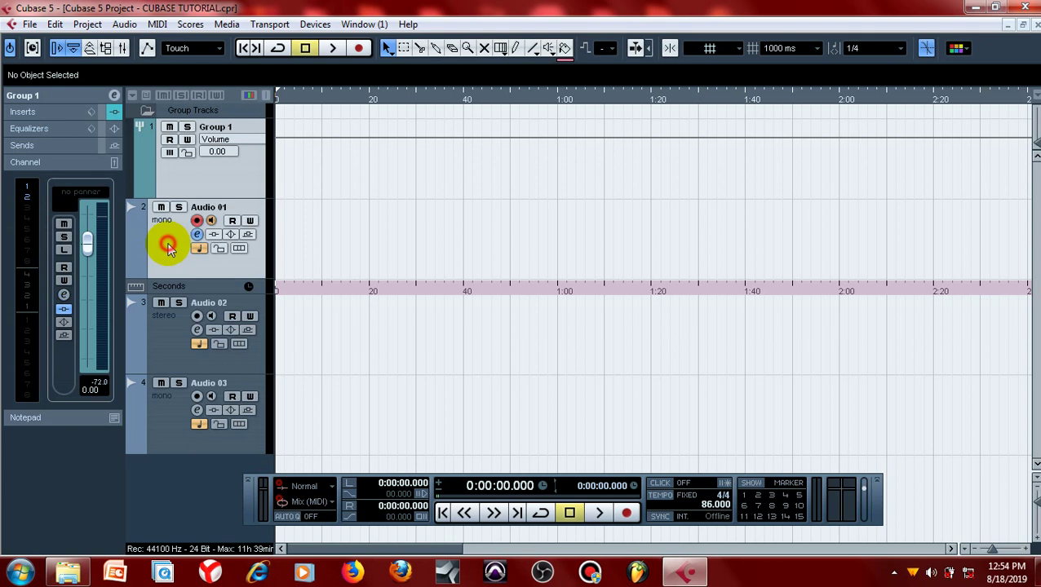
{"action": "right_click", "coordinate": [235, 168]}
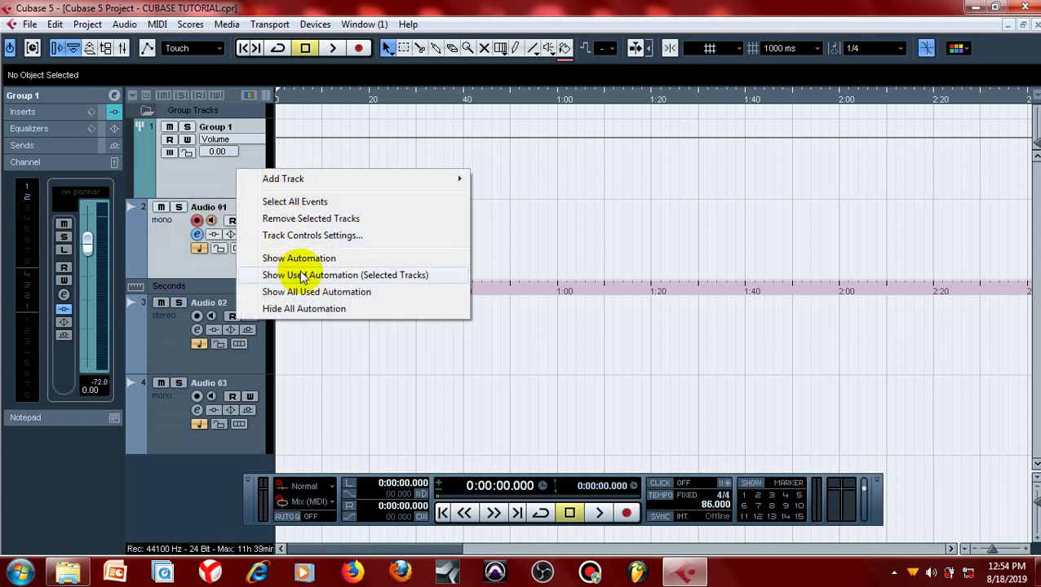
{"action": "left_click", "coordinate": [168, 248]}
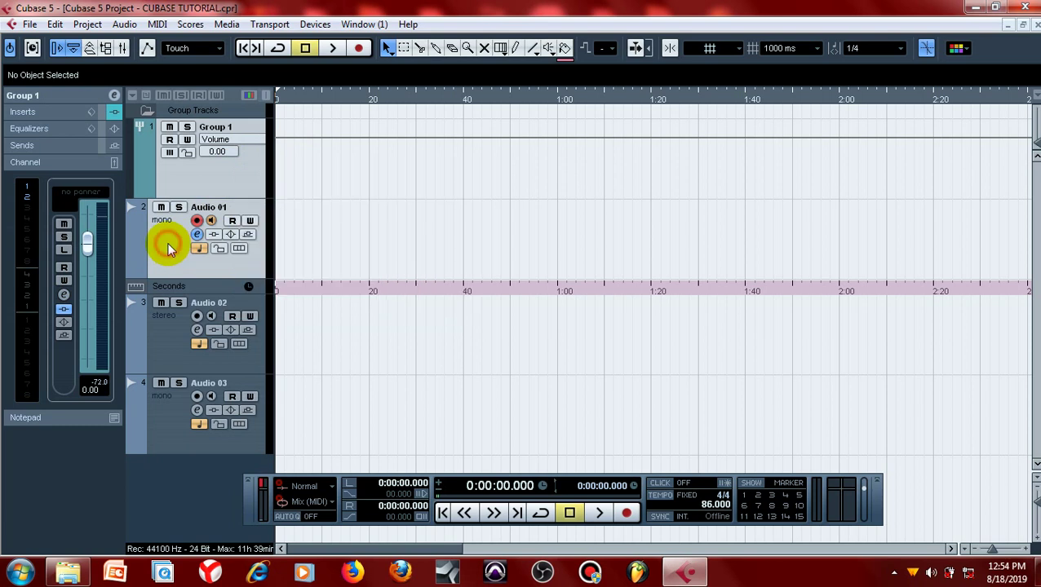
{"action": "right_click", "coordinate": [203, 177]}
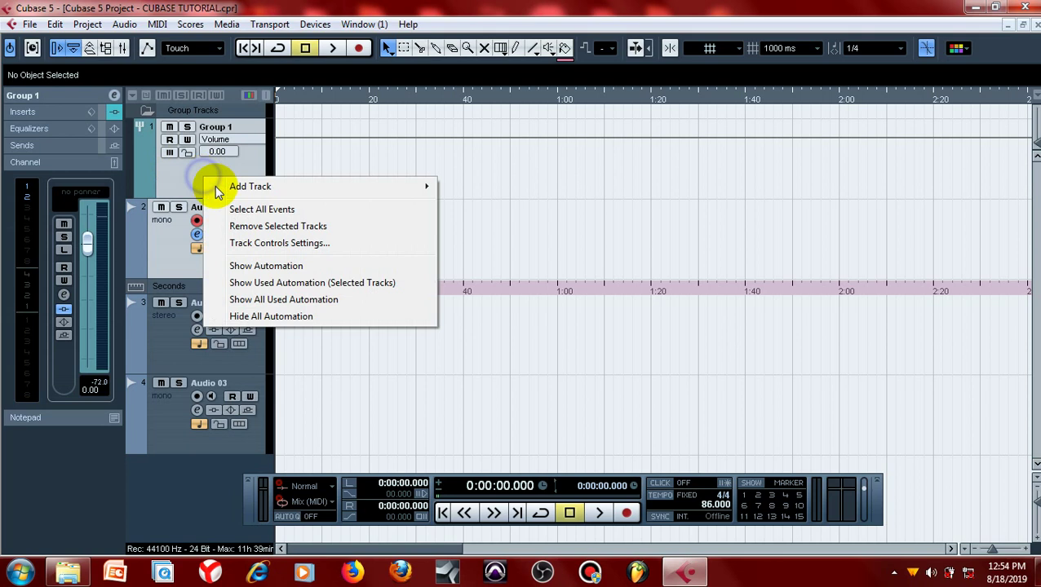
{"action": "left_click", "coordinate": [246, 227]}
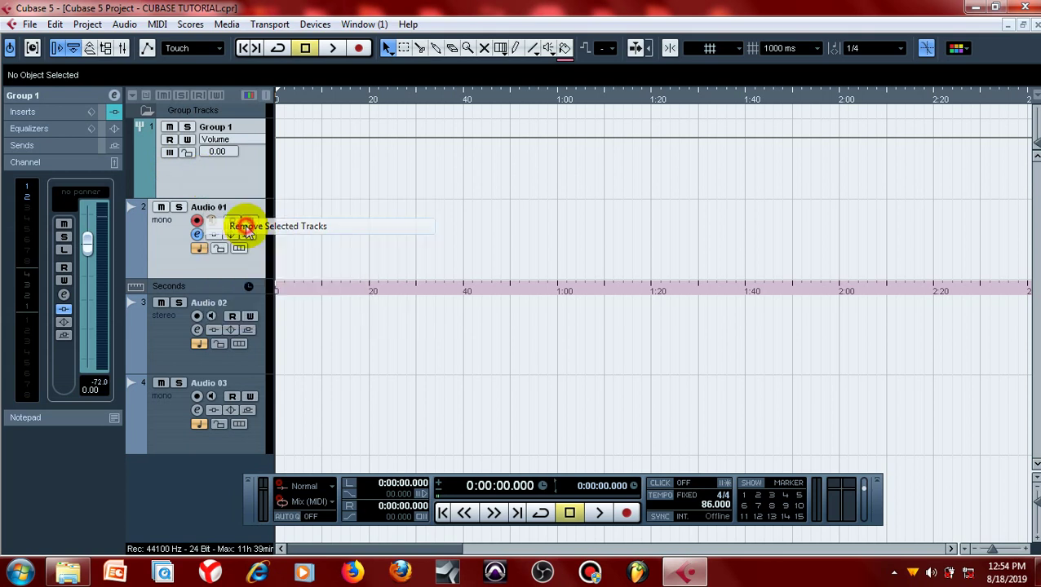
{"action": "left_click", "coordinate": [184, 182]}
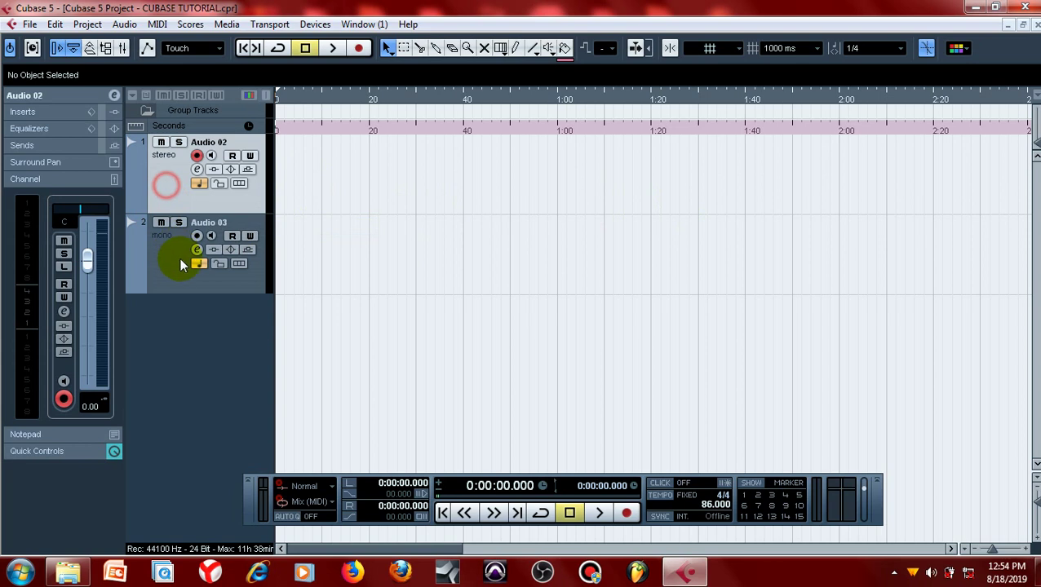
{"action": "left_click", "coordinate": [180, 263]}
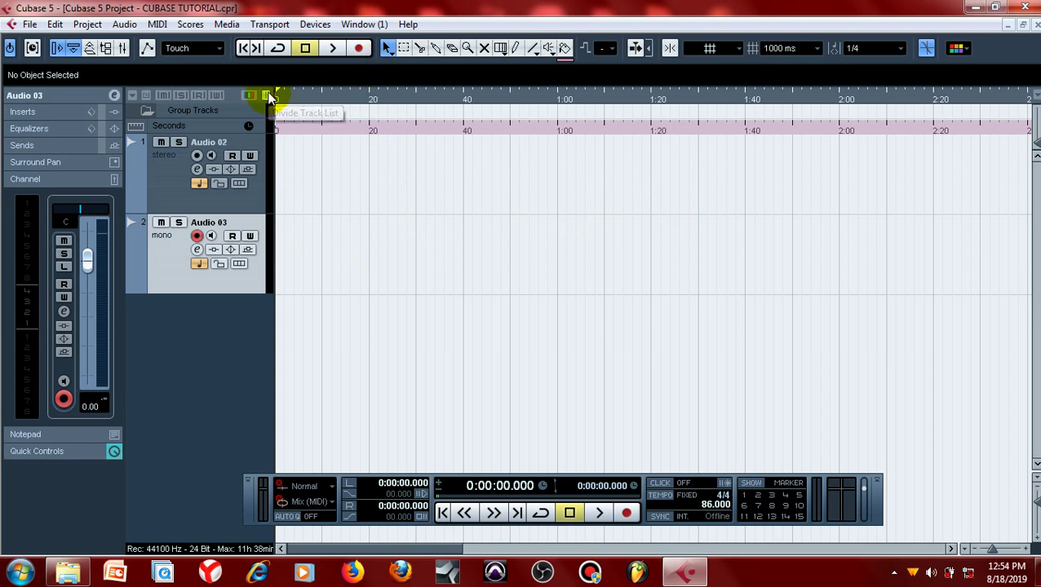
{"action": "left_click", "coordinate": [159, 192]}
{"action": "left_click", "coordinate": [166, 260]}
{"action": "left_click", "coordinate": [157, 175]}
{"action": "left_click", "coordinate": [167, 248]}
{"action": "left_click", "coordinate": [168, 186]}
{"action": "left_click", "coordinate": [168, 259]}
{"action": "left_click", "coordinate": [162, 198]}
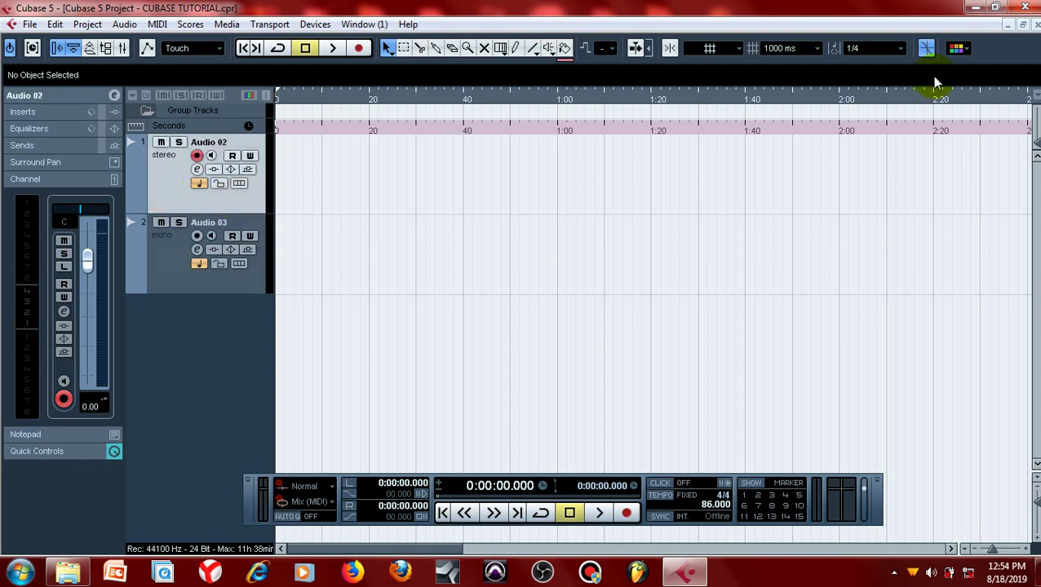